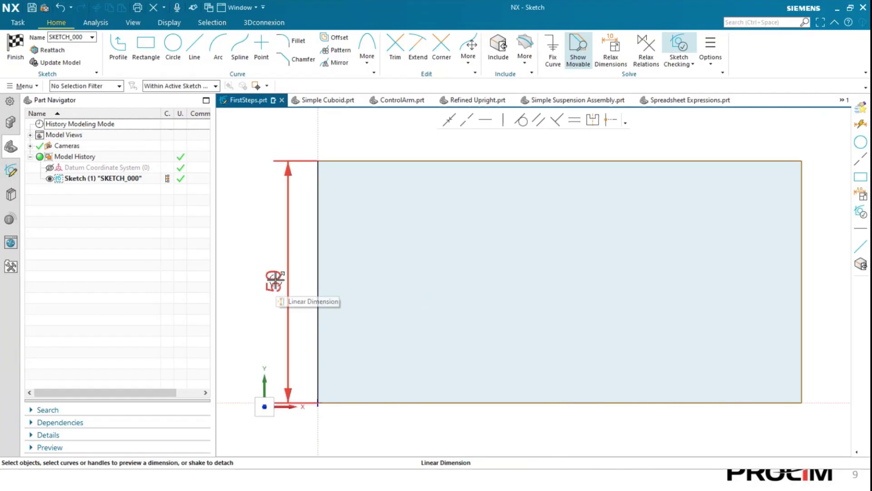
Step: Turn on the expression display for the rectangle's 50 mm vertical dimension
{"action": "scroll", "coordinate": [339, 278], "scroll_direction": "down", "scroll_amount": 3}
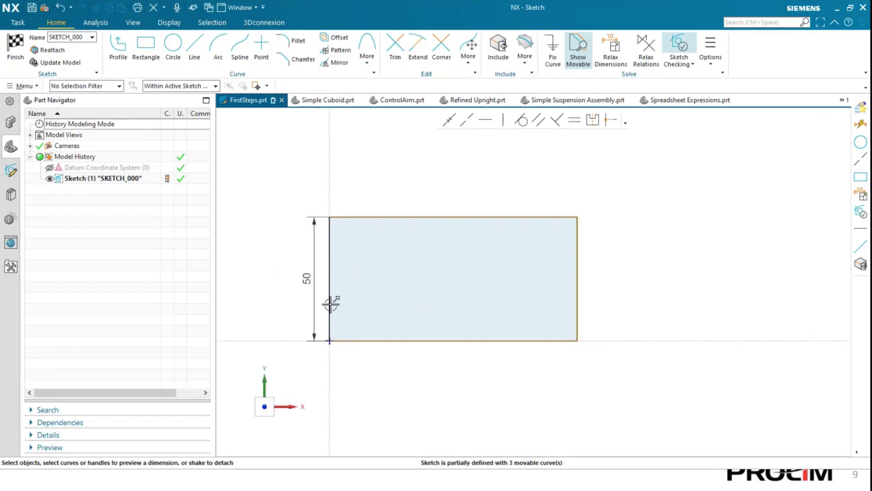
{"action": "left_click", "coordinate": [313, 283]}
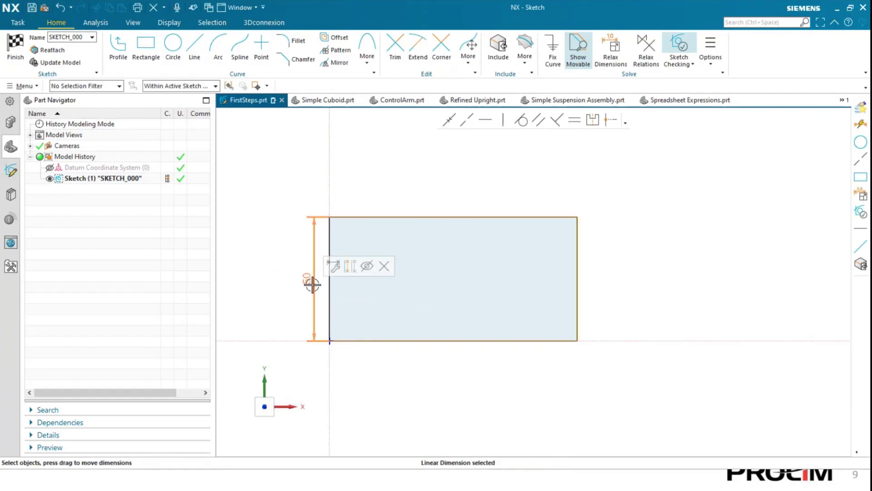
{"action": "right_click", "coordinate": [307, 284]}
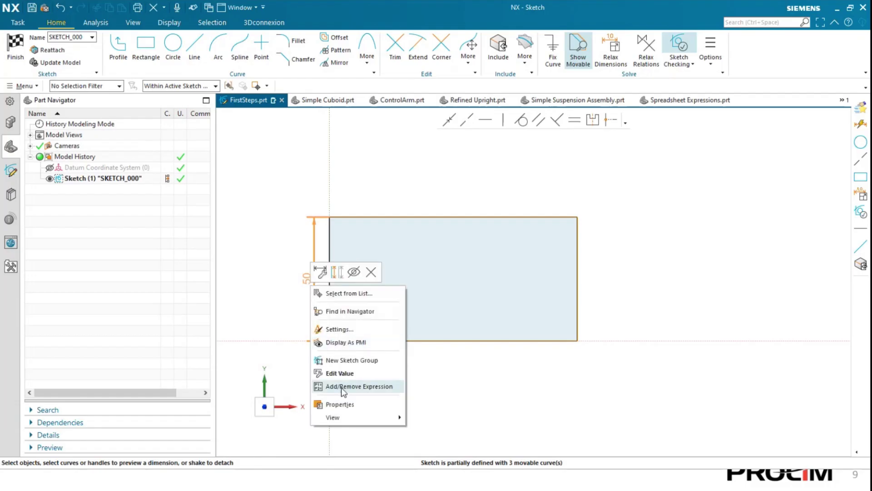
{"action": "left_click", "coordinate": [370, 387]}
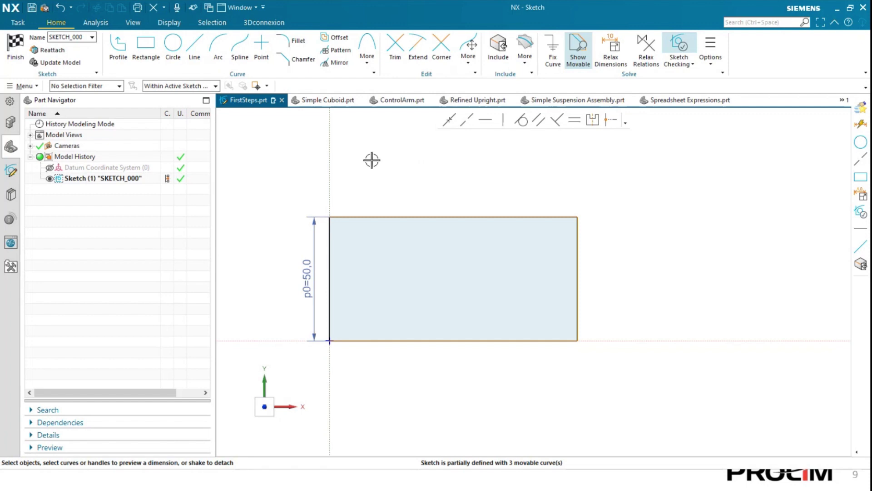
Step: Add a horizontal Rapid Dimension with expression to the rectangle's top edge and place it above the edge
{"action": "key", "text": "d"}
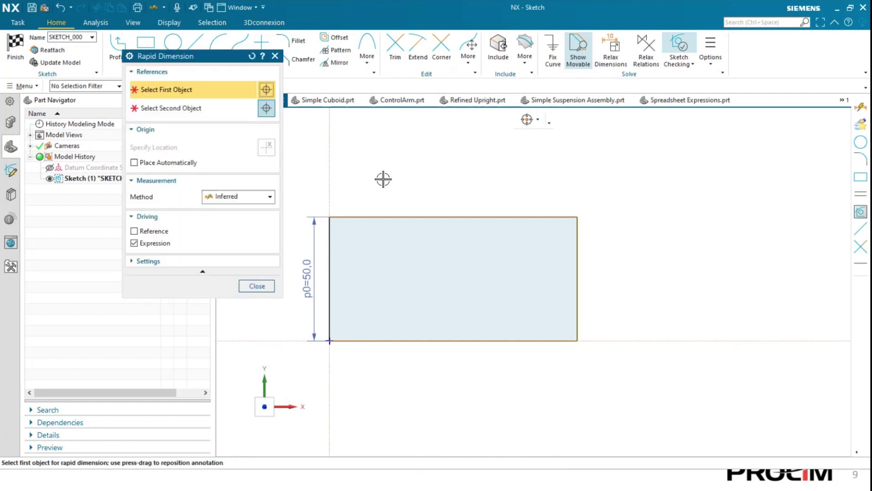
{"action": "left_click_drag", "start_coordinate": [313, 124], "coordinate": [788, 124]}
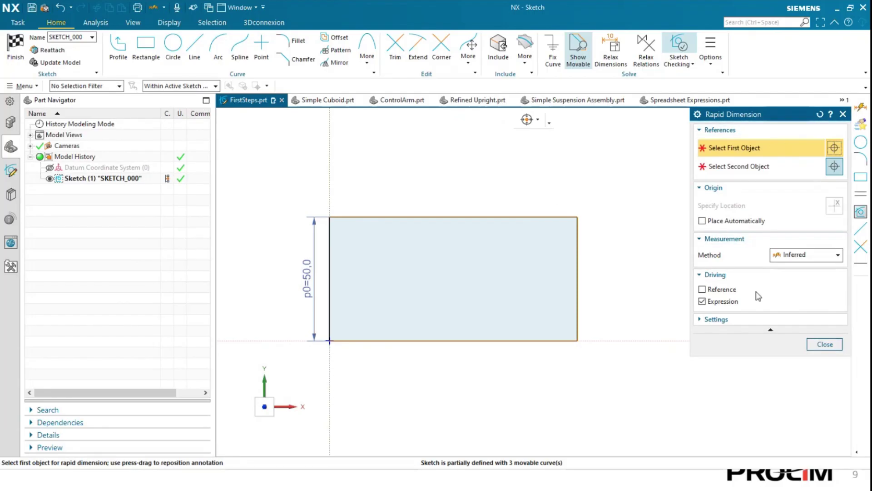
{"action": "left_click", "coordinate": [719, 305]}
{"action": "left_click", "coordinate": [702, 289]}
{"action": "left_click", "coordinate": [702, 289]}
{"action": "left_click", "coordinate": [704, 302]}
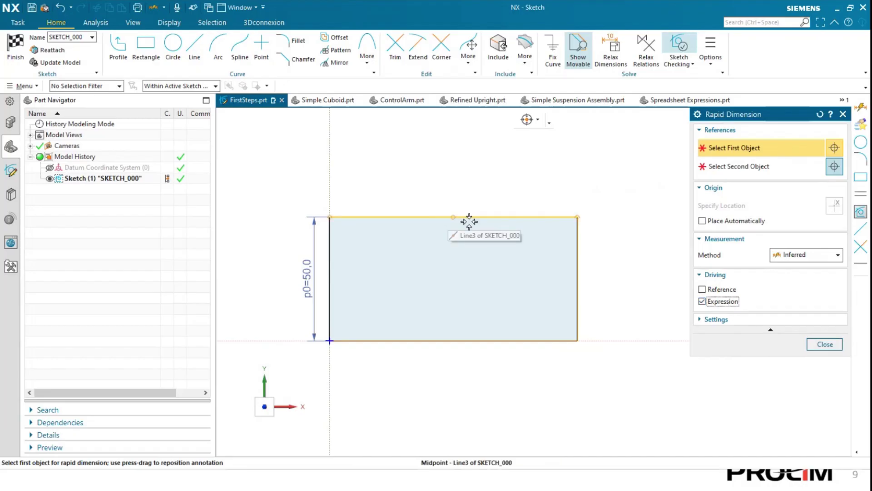
{"action": "left_click", "coordinate": [489, 218]}
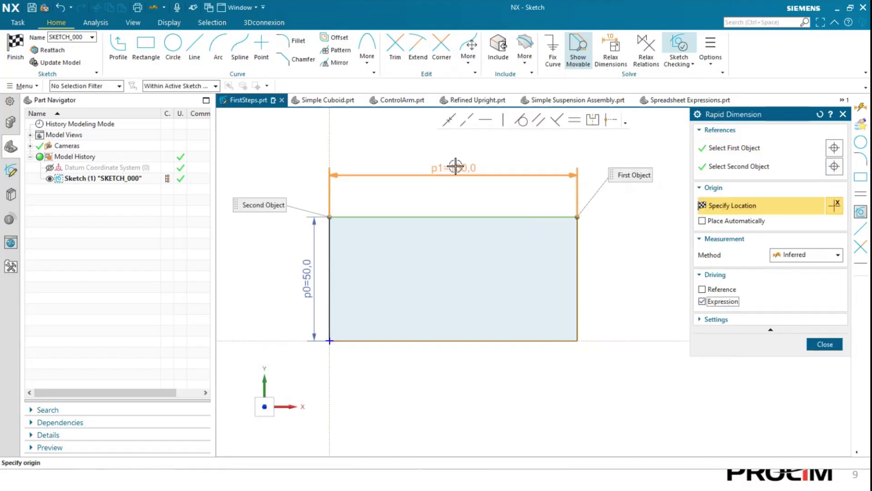
{"action": "left_click", "coordinate": [461, 174]}
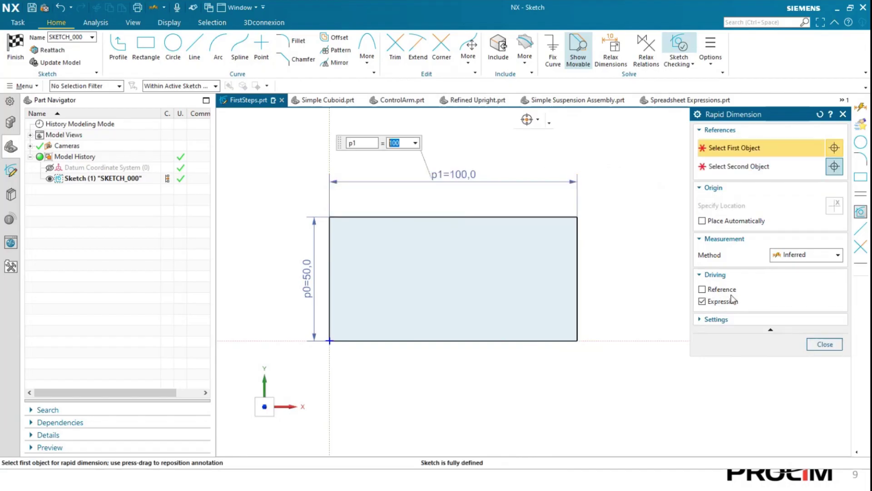
Step: Rename the horizontal dimension's expression to Length and finish dimensioning
{"action": "left_click", "coordinate": [363, 146]}
{"action": "key", "text": "BackSpace"}
{"action": "key", "text": "BackSpace"}
{"action": "type", "text": "le"}
{"action": "key", "text": "BackSpace"}
{"action": "key", "text": "BackSpace"}
{"action": "type", "text": "Length"}
{"action": "key", "text": "Tab"}
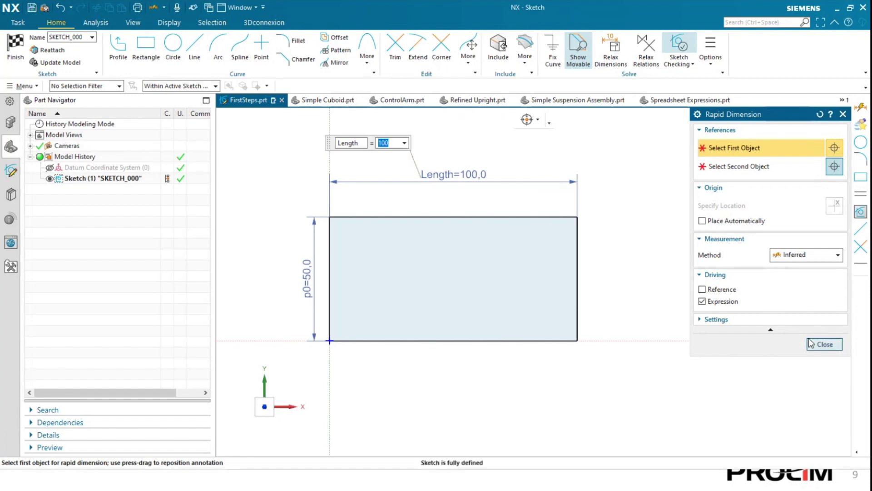
{"action": "left_click", "coordinate": [827, 345]}
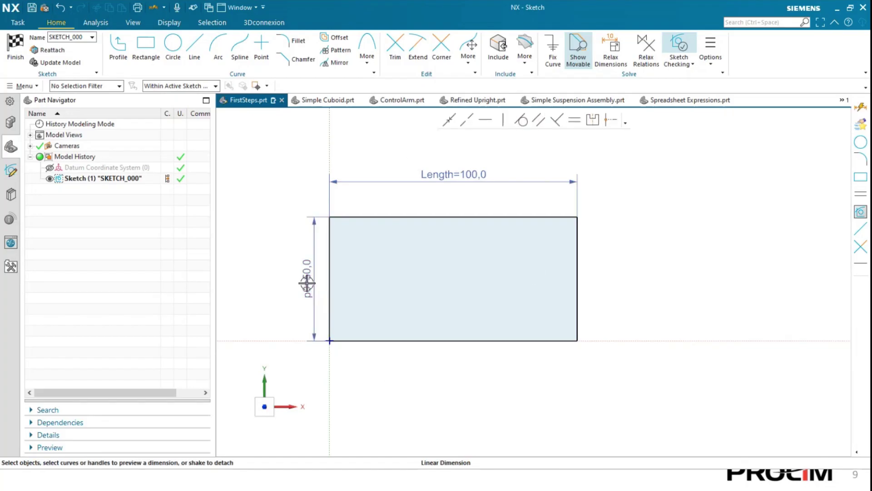
Step: Rename the rectangle's vertical dimension expression to Width
{"action": "double_click", "coordinate": [315, 307]}
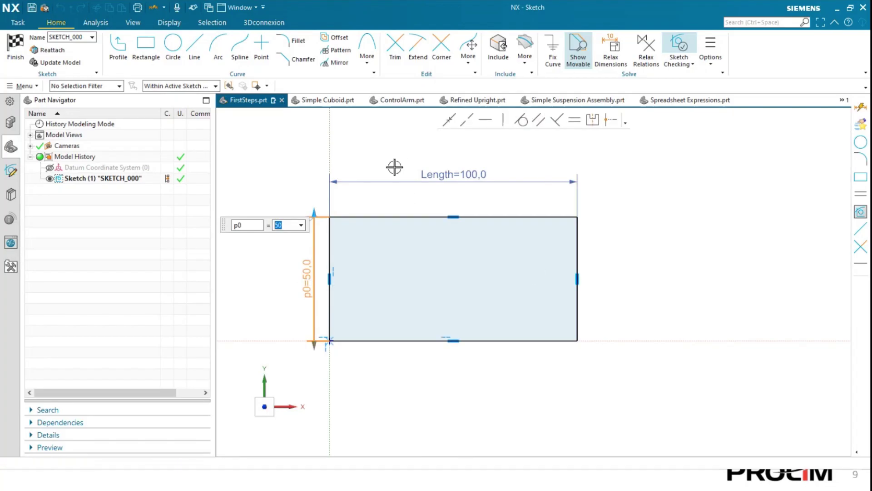
{"action": "double_click", "coordinate": [260, 226]}
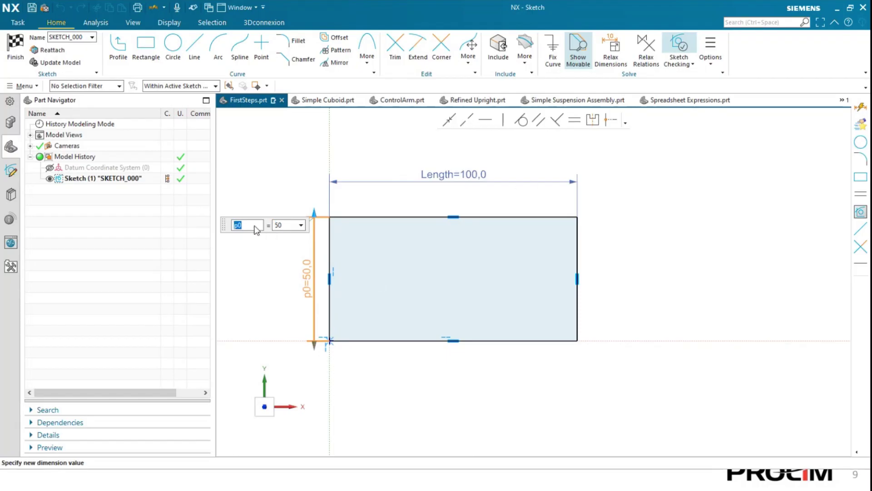
{"action": "key", "text": "BackSpace"}
{"action": "type", "text": "Width"}
{"action": "key", "text": "Return"}
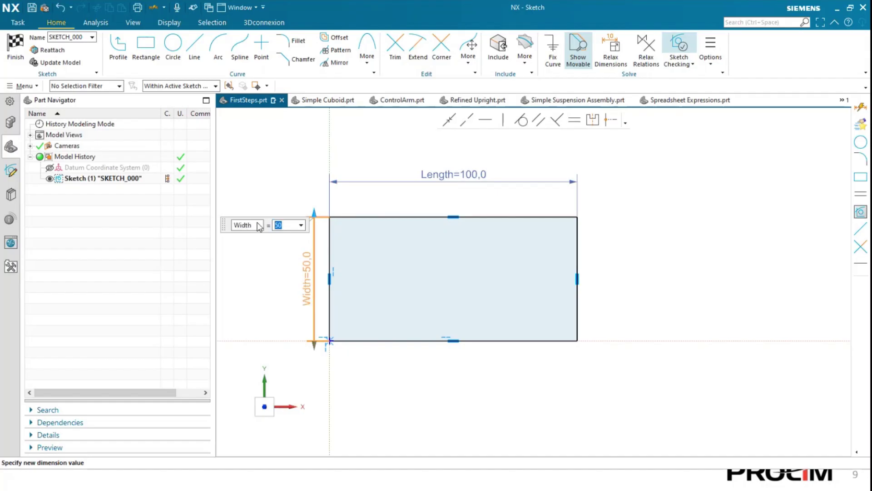
Step: Drive the Width dimension with the formula Length/2
{"action": "type", "text": "Length"}
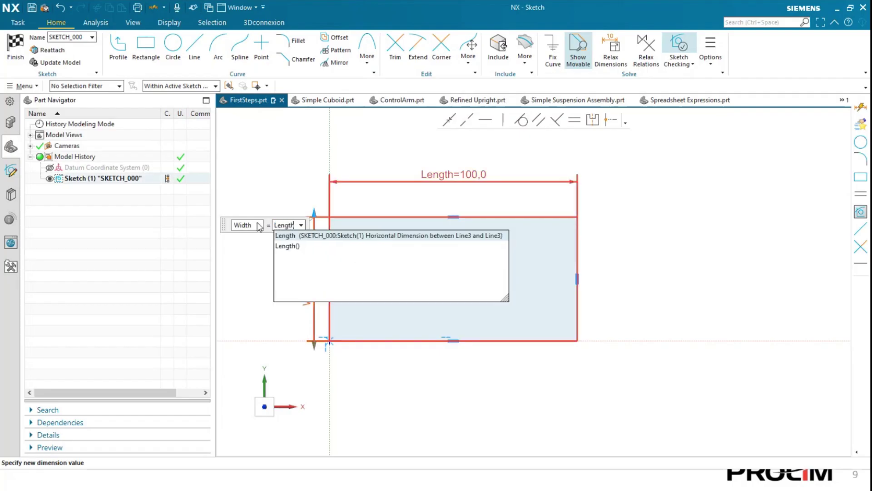
{"action": "type", "text": "/"}
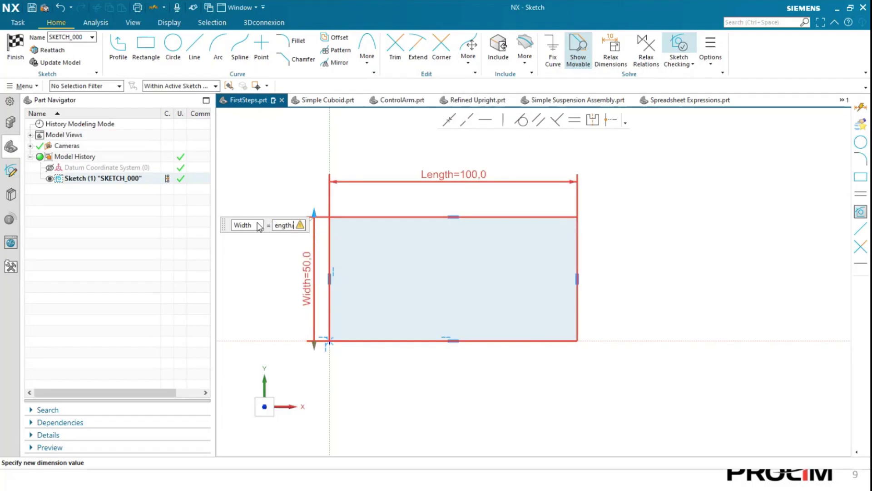
{"action": "type", "text": "2"}
{"action": "key", "text": "Return"}
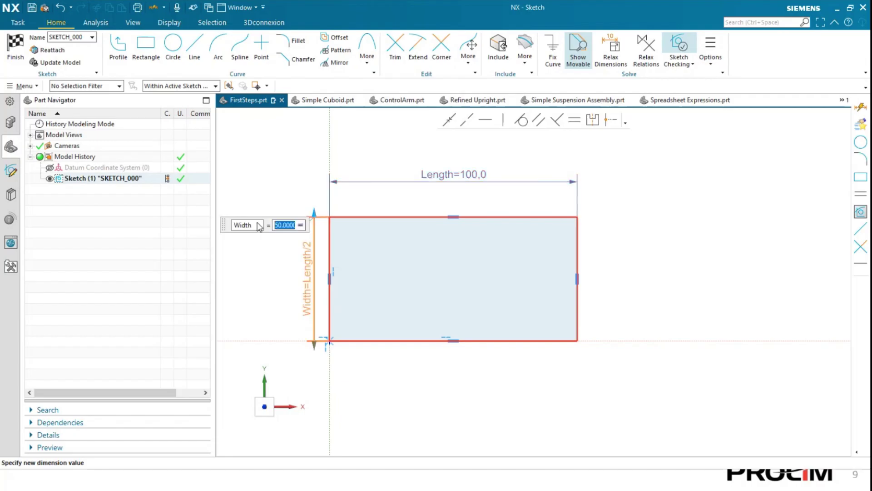
{"action": "left_click", "coordinate": [684, 259]}
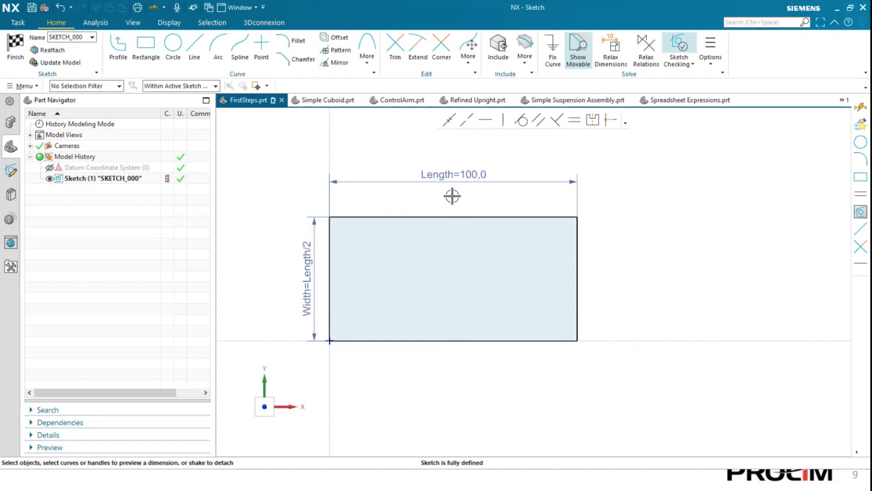
Step: Set the Length dimension to 200 mm and finish the sketch
{"action": "double_click", "coordinate": [541, 175]}
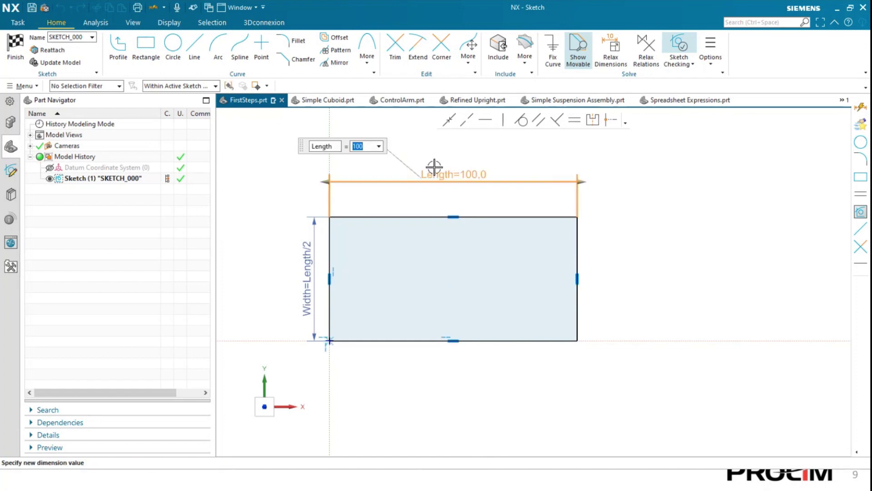
{"action": "type", "text": "200"}
{"action": "key", "text": "Return"}
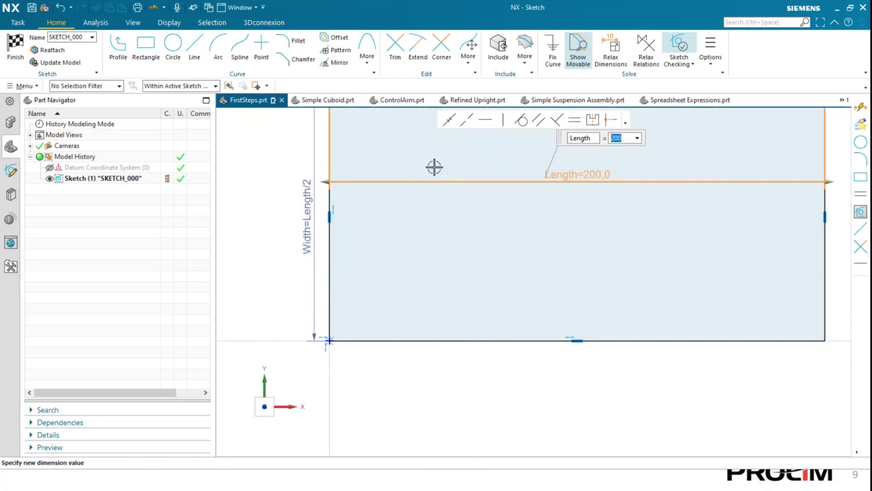
{"action": "scroll", "coordinate": [516, 325], "scroll_direction": "down", "scroll_amount": 5}
{"action": "scroll", "coordinate": [623, 283], "scroll_direction": "up", "scroll_amount": 3}
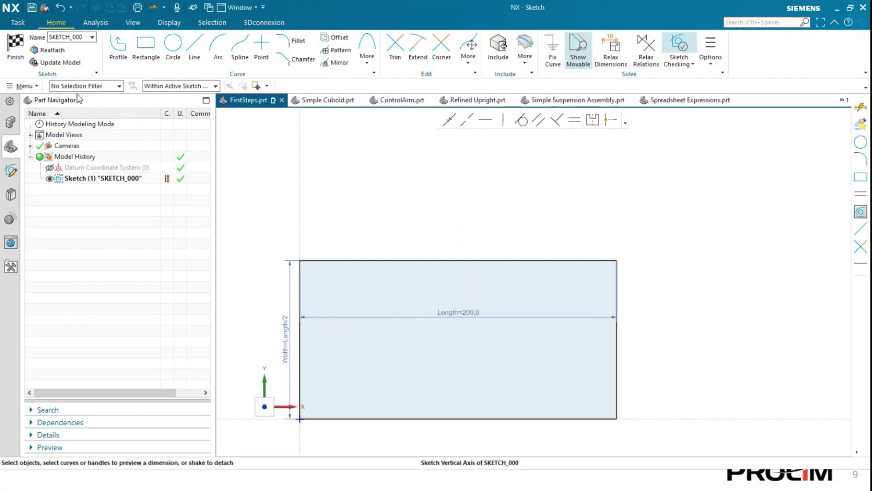
{"action": "left_click", "coordinate": [17, 53]}
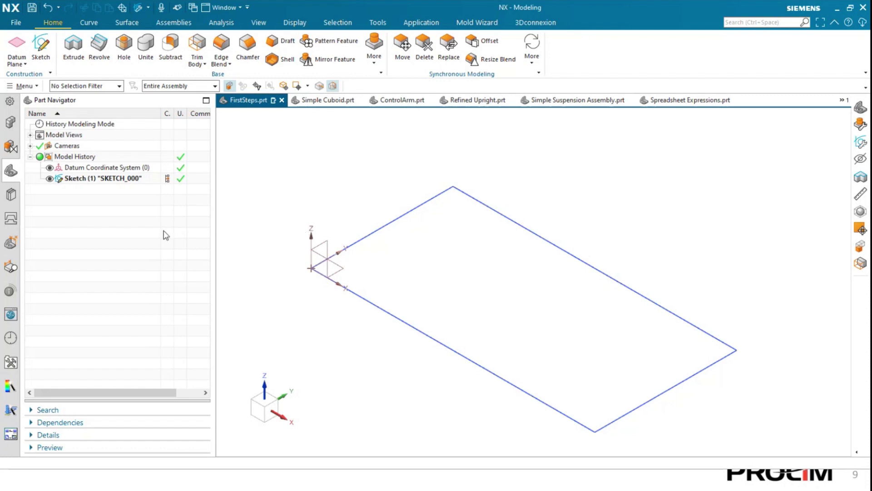
Step: Choose the Advanced role from the Content roles
{"action": "left_click", "coordinate": [10, 362]}
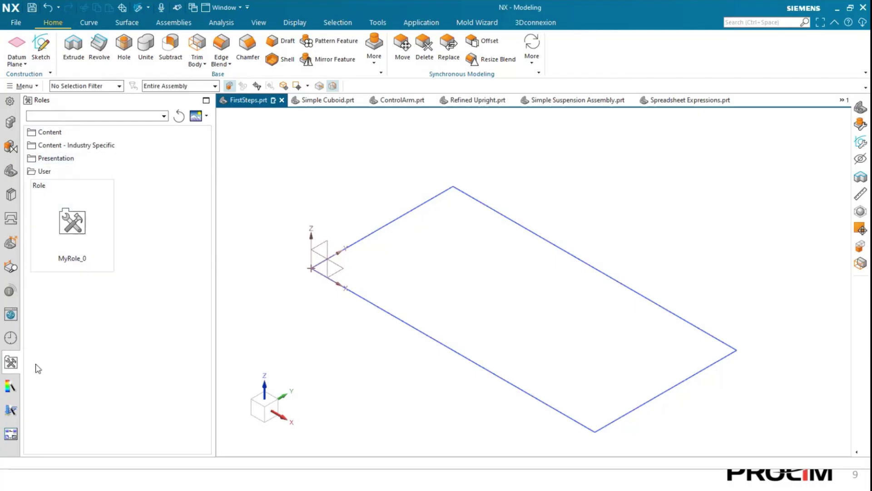
{"action": "left_click", "coordinate": [56, 132]}
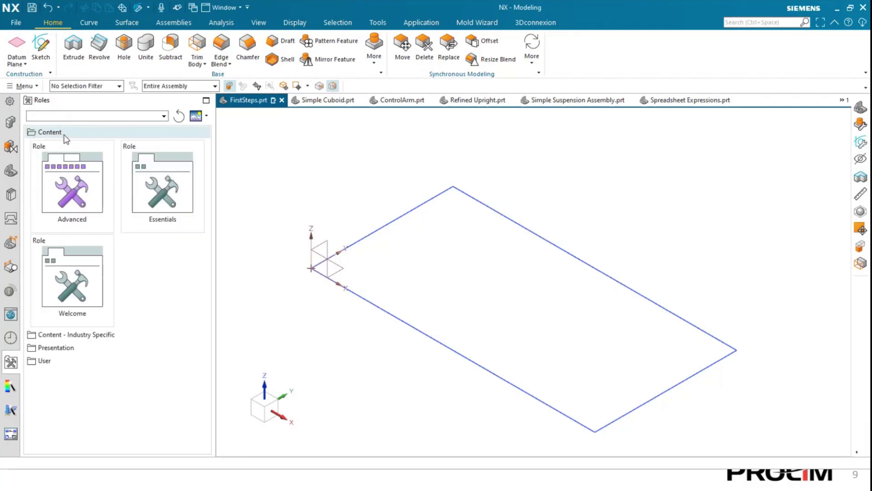
{"action": "left_click", "coordinate": [77, 186]}
{"action": "left_click", "coordinate": [312, 260]}
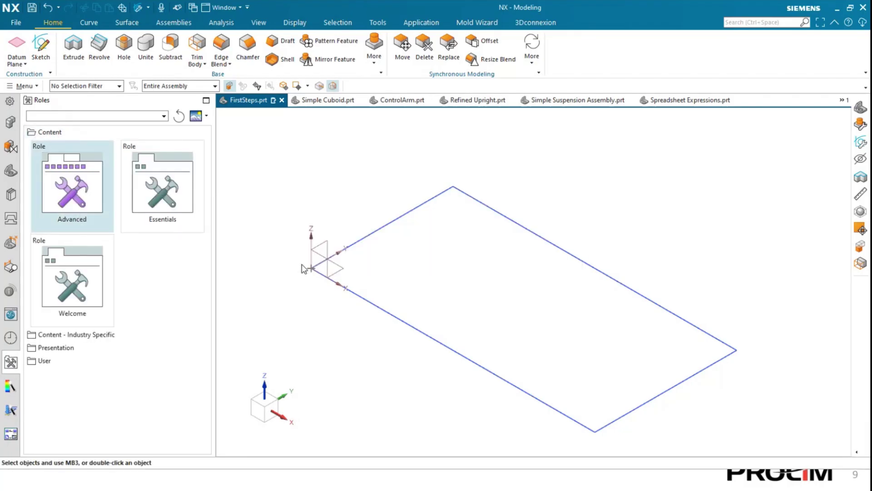
Step: Set the Length expression to 100 in the rectangle sketch's details in the Part Navigator
{"action": "left_click", "coordinate": [11, 123]}
{"action": "left_click", "coordinate": [15, 178]}
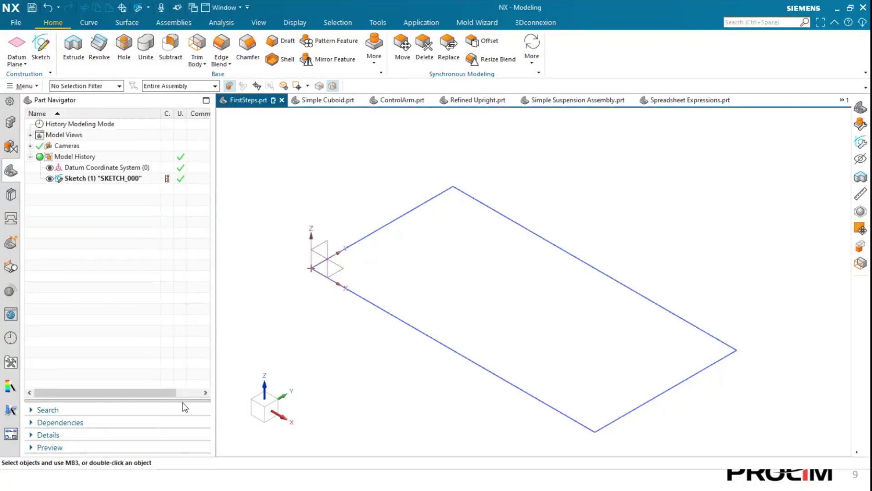
{"action": "left_click", "coordinate": [43, 435]}
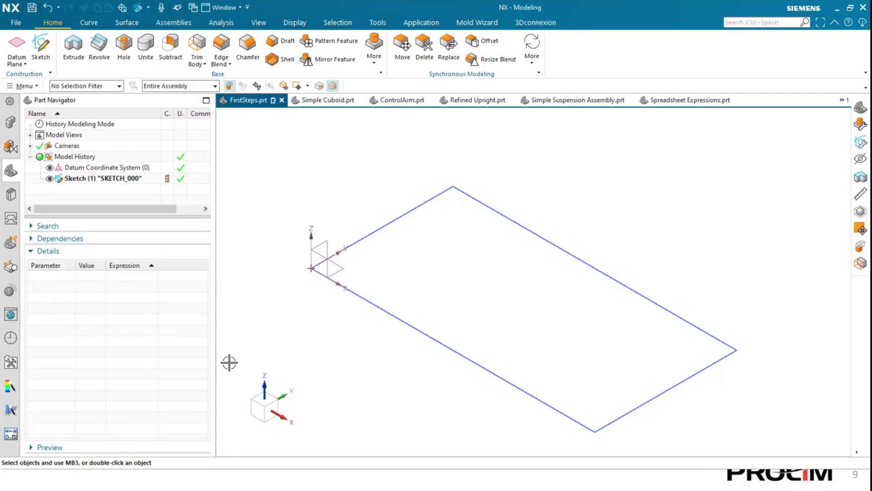
{"action": "left_click", "coordinate": [132, 179]}
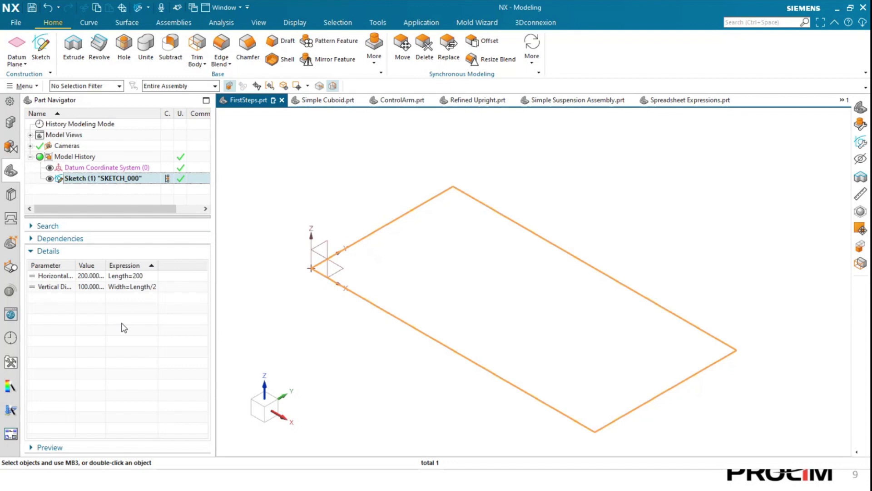
{"action": "double_click", "coordinate": [145, 276]}
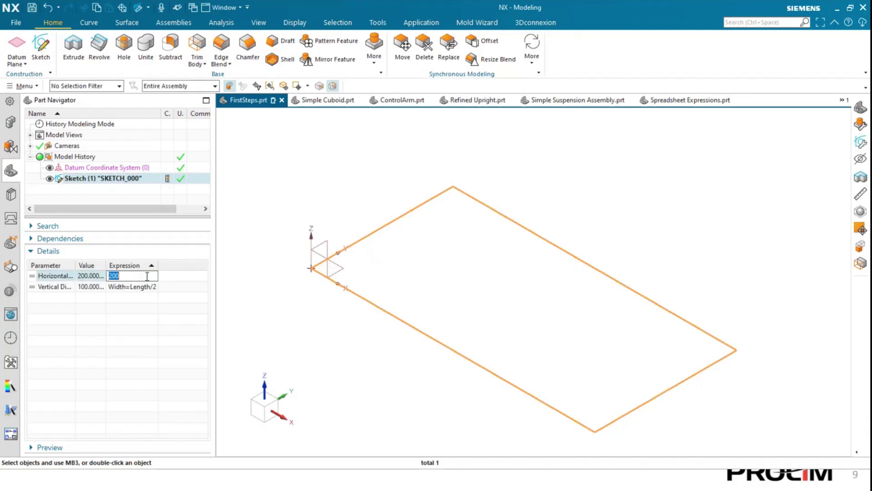
{"action": "type", "text": "100"}
{"action": "key", "text": "Return"}
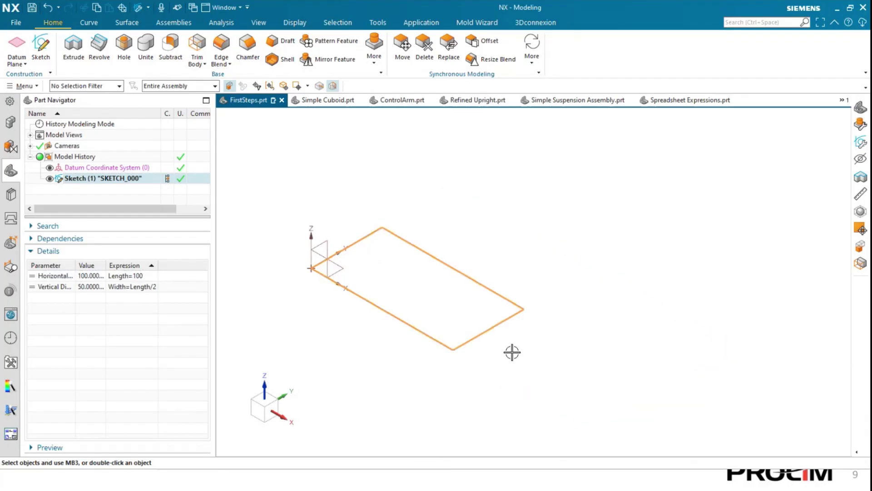
{"action": "key", "text": "Escape"}
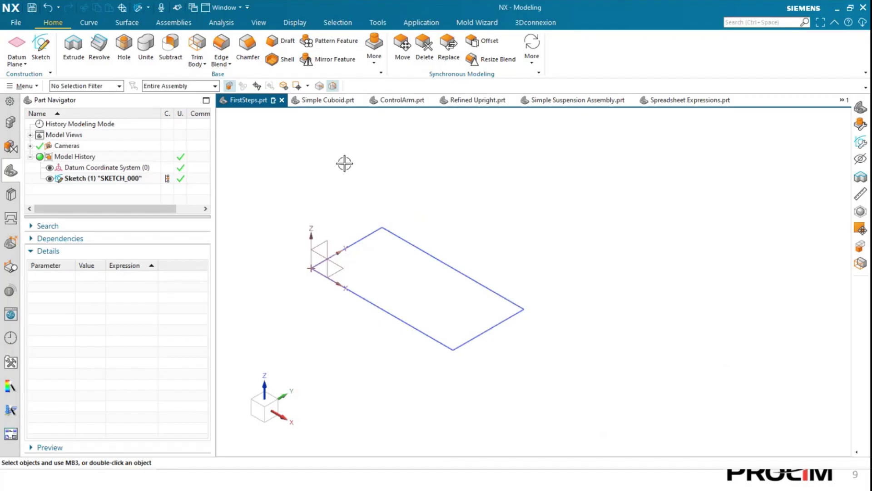
Step: Start an Extrude feature using the rectangle sketch as its section
{"action": "left_click", "coordinate": [78, 44]}
{"action": "left_click", "coordinate": [446, 335]}
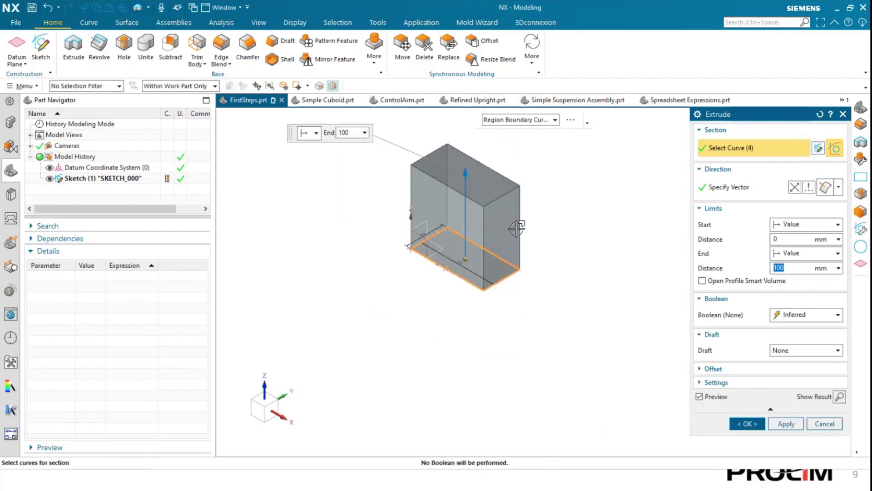
{"action": "scroll", "coordinate": [530, 182], "scroll_direction": "up", "scroll_amount": 3}
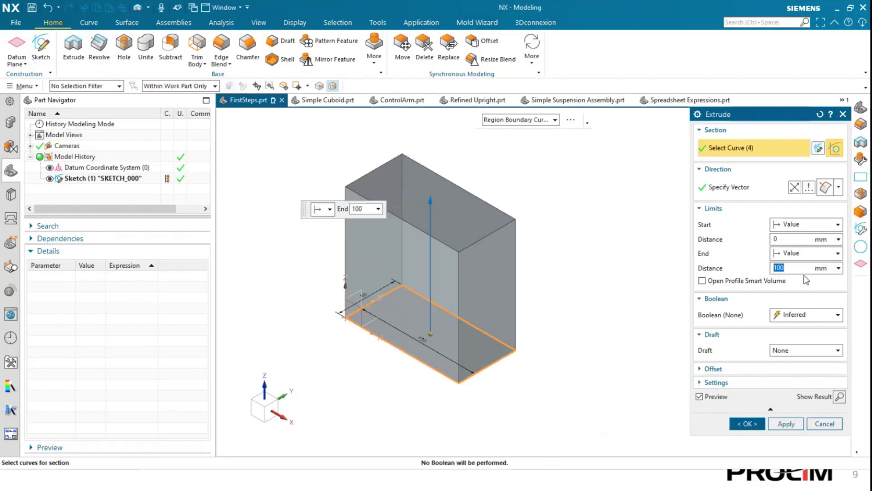
{"action": "key", "text": "BackSpace"}
{"action": "type", "text": "Wai"}
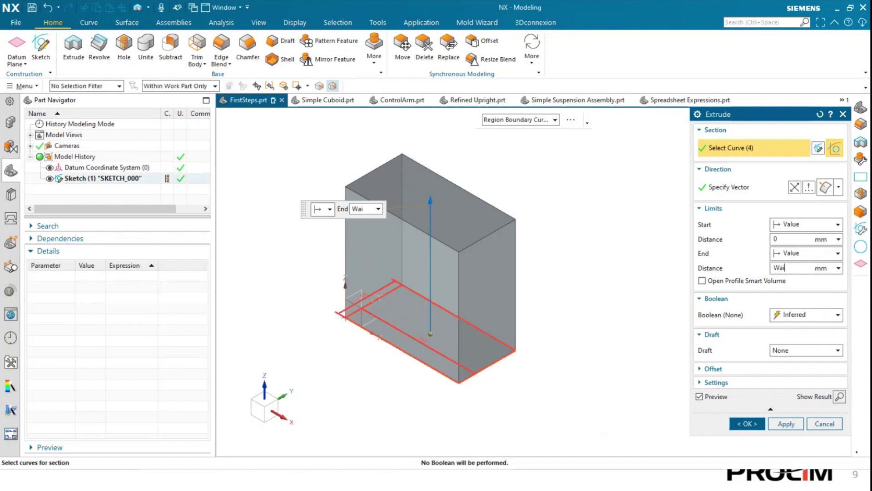
{"action": "type", "text": "dth*2"}
{"action": "key", "text": "BackSpace"}
{"action": "key", "text": "BackSpace"}
{"action": "key", "text": "BackSpace"}
{"action": "key", "text": "BackSpace"}
{"action": "key", "text": "BackSpace"}
{"action": "key", "text": "BackSpace"}
{"action": "key", "text": "BackSpace"}
{"action": "key", "text": "BackSpace"}
Step: Set the extrude's end distance to 30 mm and create the block from the rectangle sketch
{"action": "type", "text": "30"}
{"action": "key", "text": "Return"}
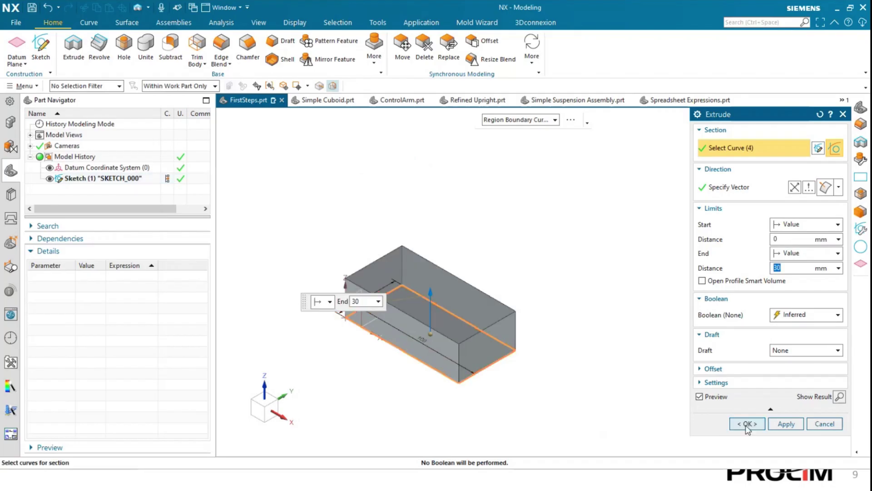
{"action": "left_click", "coordinate": [746, 423]}
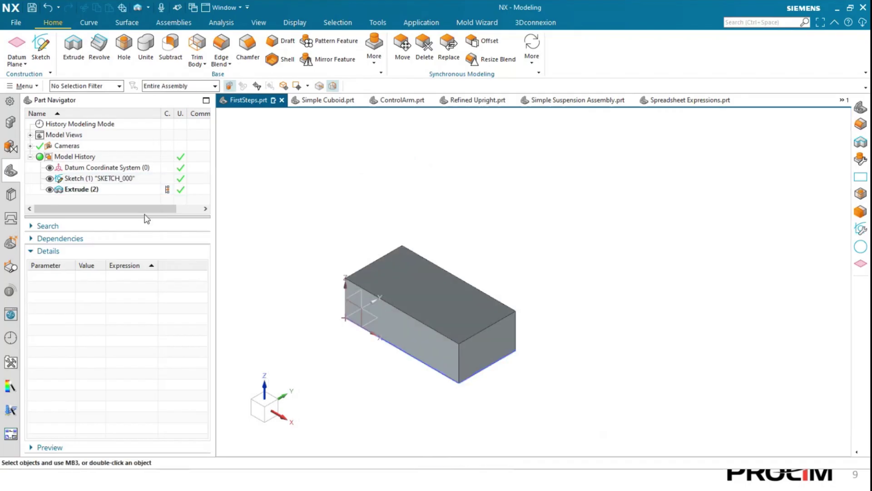
Step: Set the extrude's End Limit expression to Width*2 in the feature's details
{"action": "left_click", "coordinate": [116, 188]}
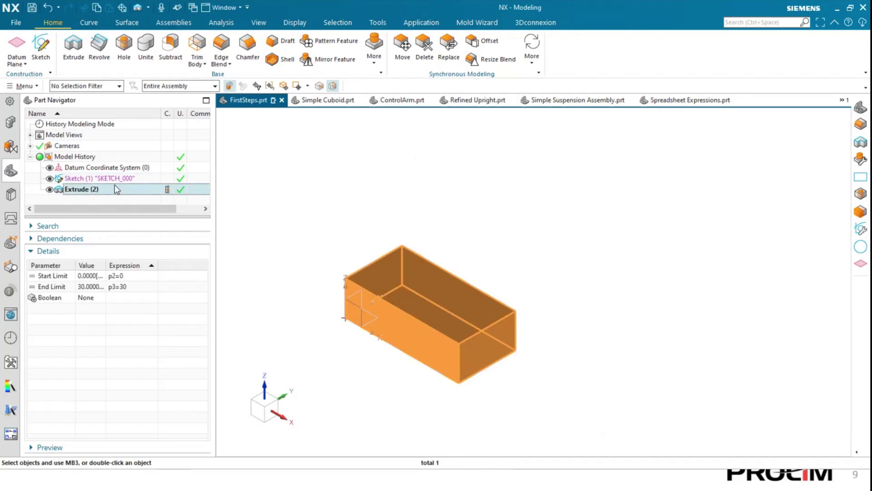
{"action": "double_click", "coordinate": [132, 288]}
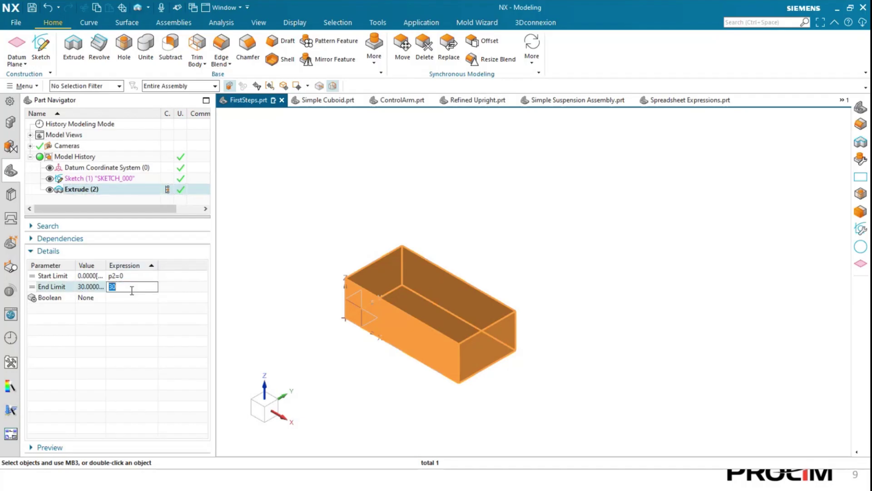
{"action": "type", "text": "Width*"}
{"action": "key", "text": "Return"}
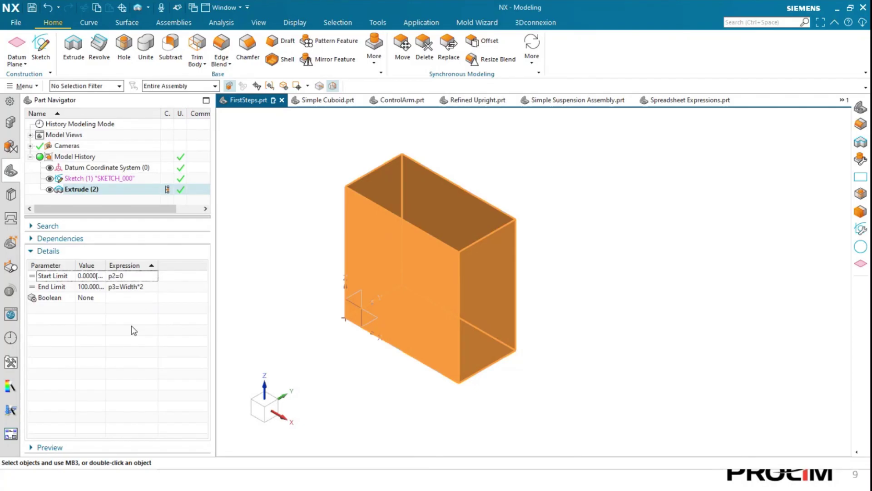
{"action": "left_click", "coordinate": [570, 338]}
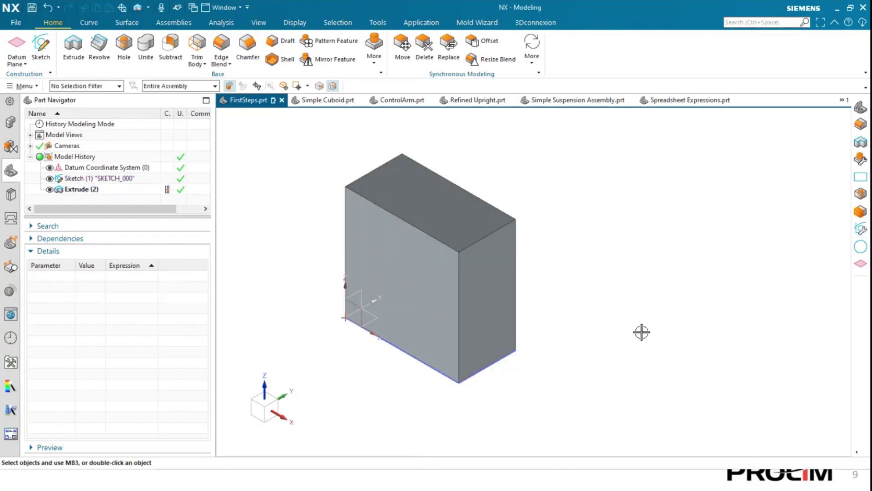
{"action": "middle_click_drag", "start_coordinate": [642, 332], "coordinate": [586, 333]}
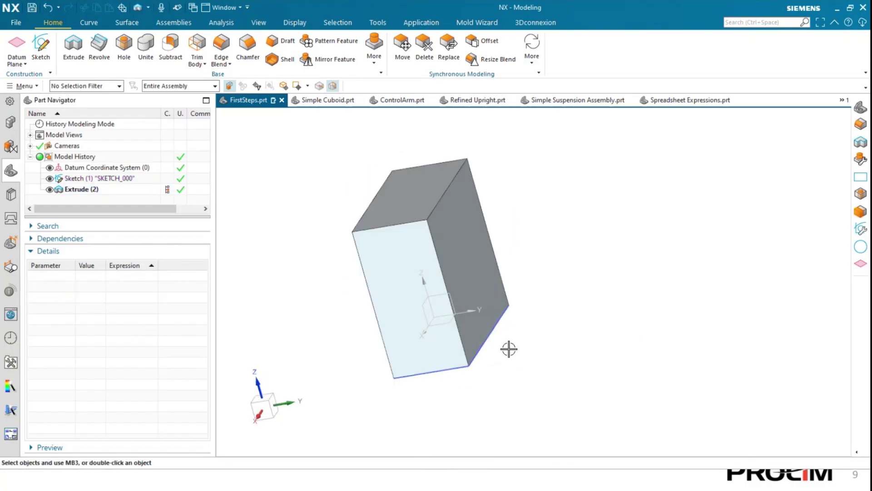
{"action": "middle_click_drag", "start_coordinate": [541, 279], "coordinate": [489, 344]}
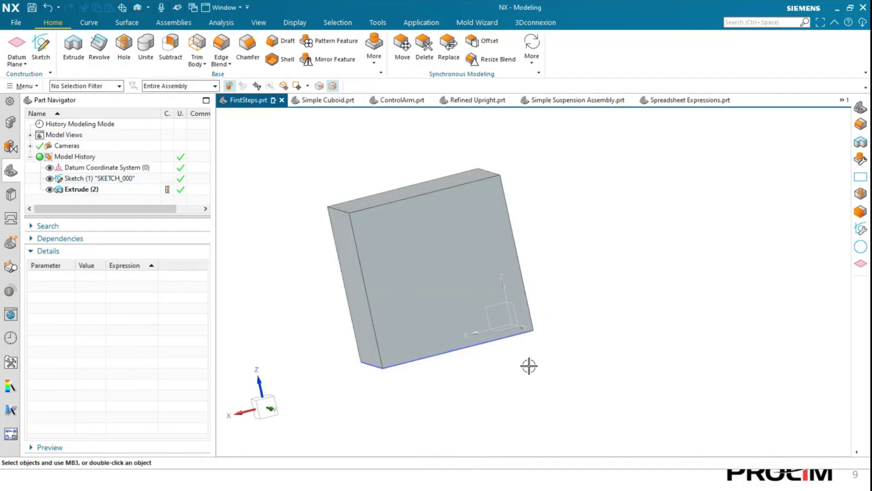
{"action": "key", "text": "Home"}
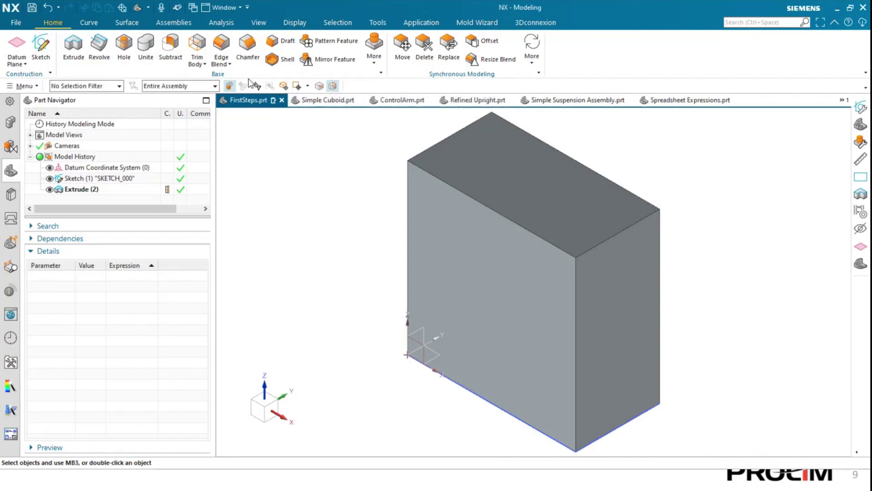
Step: Switch to Simple Cuboid.prt and open its Expressions dialog
{"action": "left_click", "coordinate": [329, 101]}
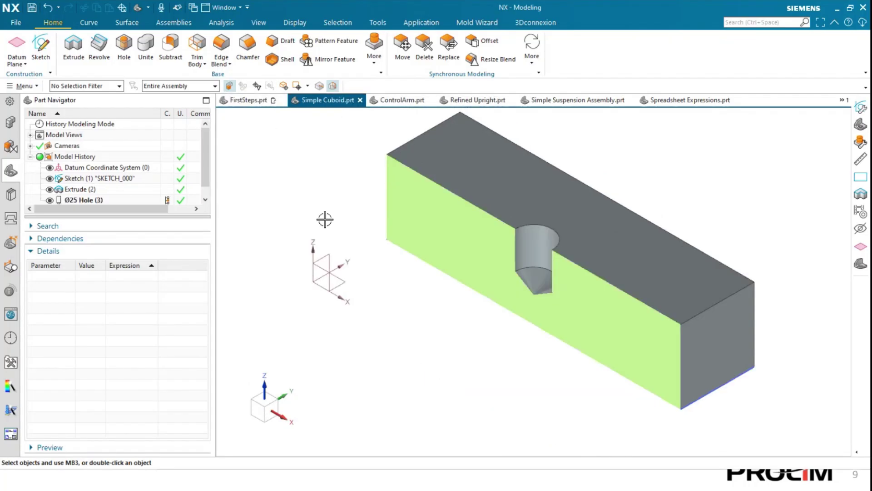
{"action": "scroll", "coordinate": [478, 273], "scroll_direction": "down", "scroll_amount": 2}
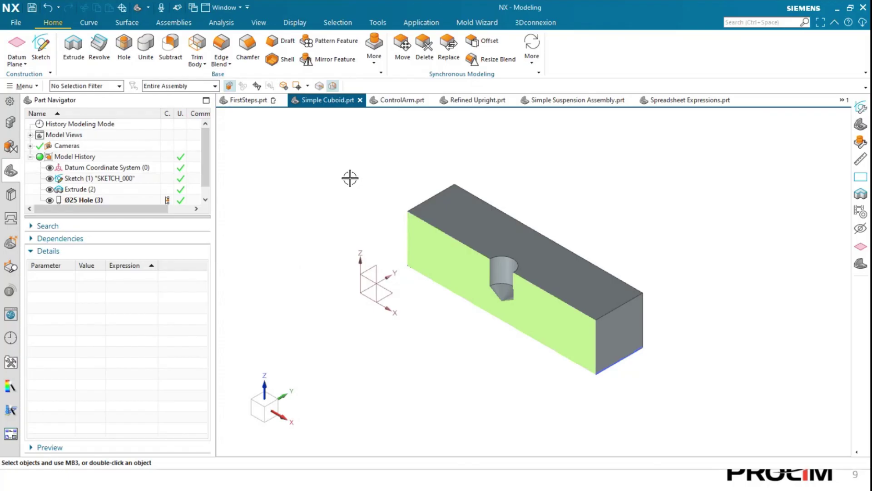
{"action": "left_click", "coordinate": [384, 24]}
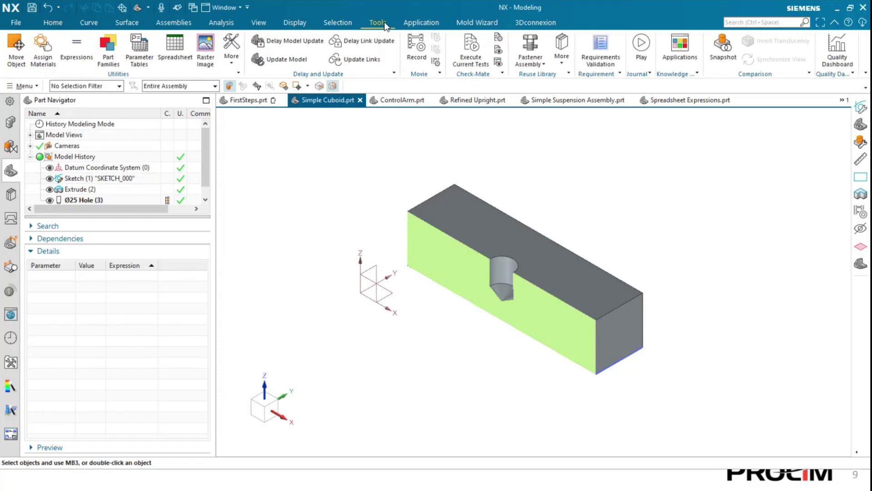
{"action": "left_click", "coordinate": [75, 50]}
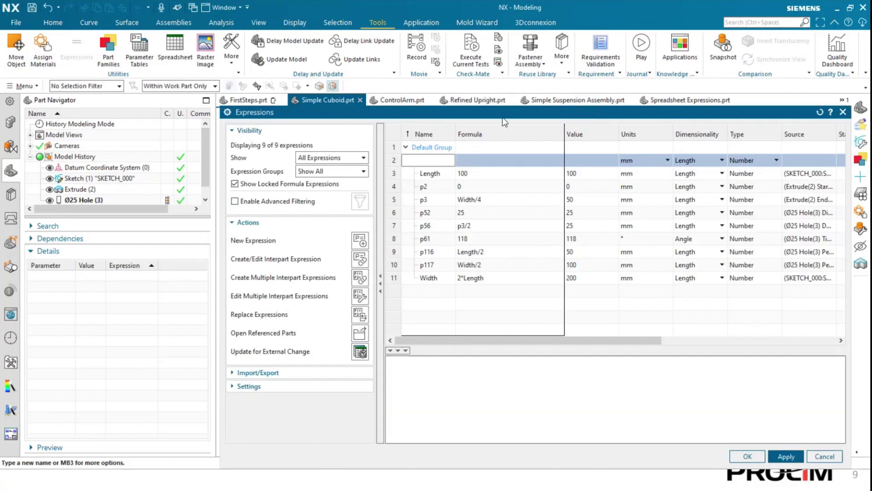
Step: Move and narrow the Expressions dialog and shift the cuboid so both can be seen side by side
{"action": "left_click_drag", "start_coordinate": [503, 118], "coordinate": [354, 65]}
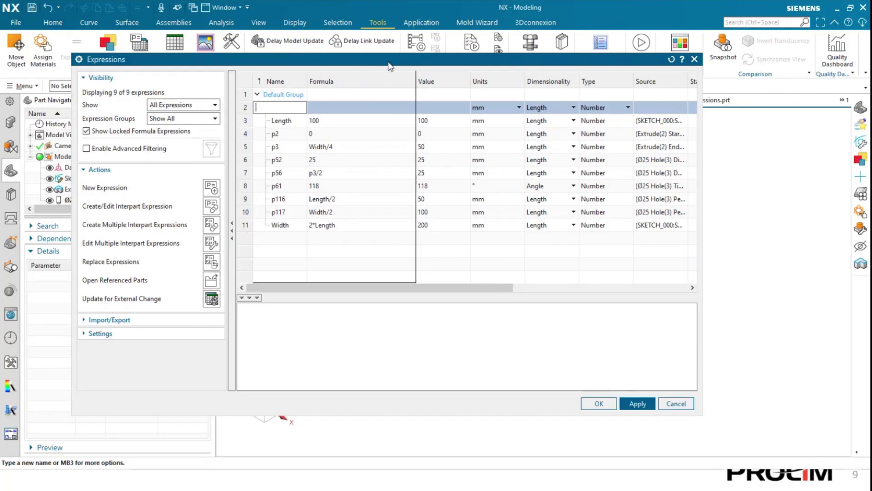
{"action": "left_click_drag", "start_coordinate": [390, 64], "coordinate": [466, 92]}
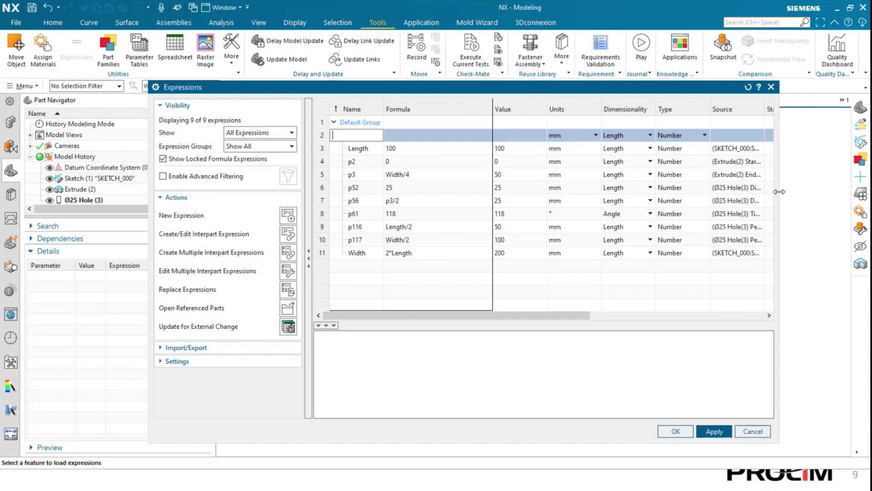
{"action": "left_click_drag", "start_coordinate": [777, 196], "coordinate": [539, 196]}
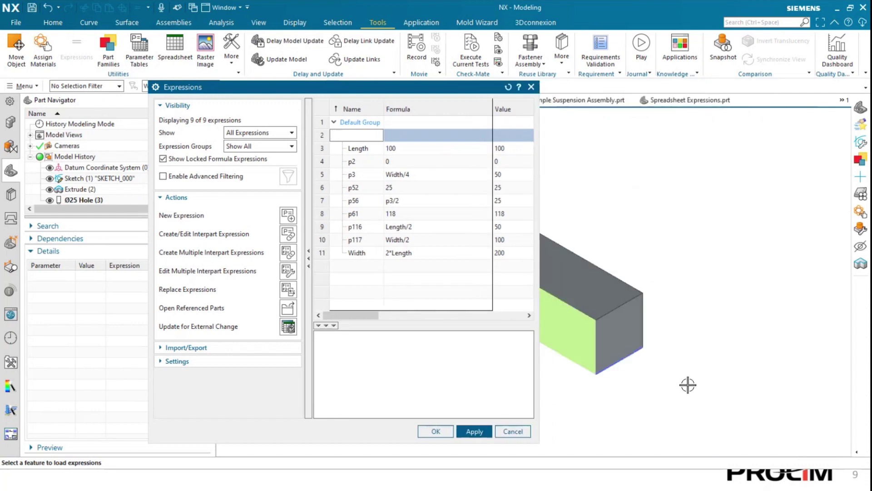
{"action": "middle_click_drag", "start_coordinate": [704, 291], "coordinate": [809, 287], "text": "shift"}
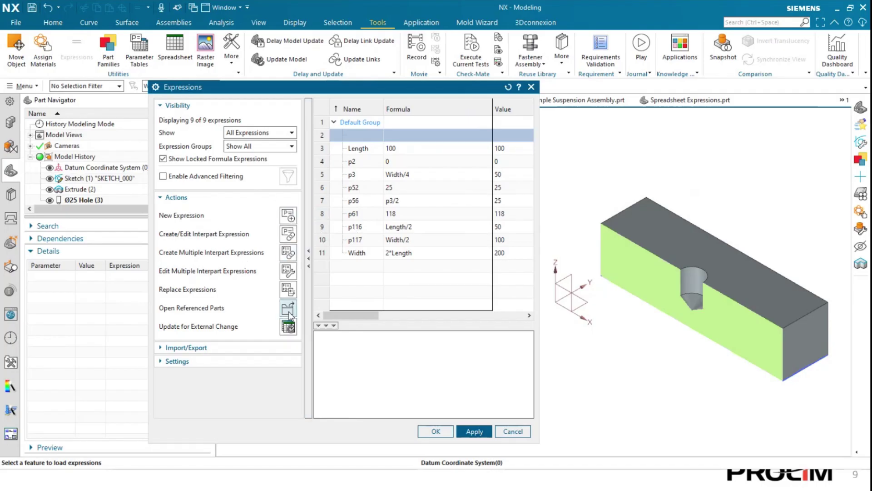
{"action": "left_click", "coordinate": [360, 280]}
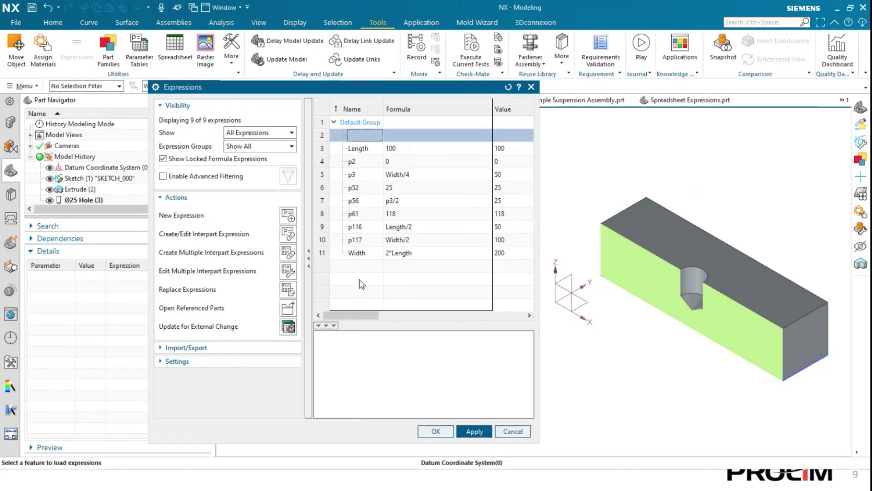
{"action": "left_click", "coordinate": [373, 135]}
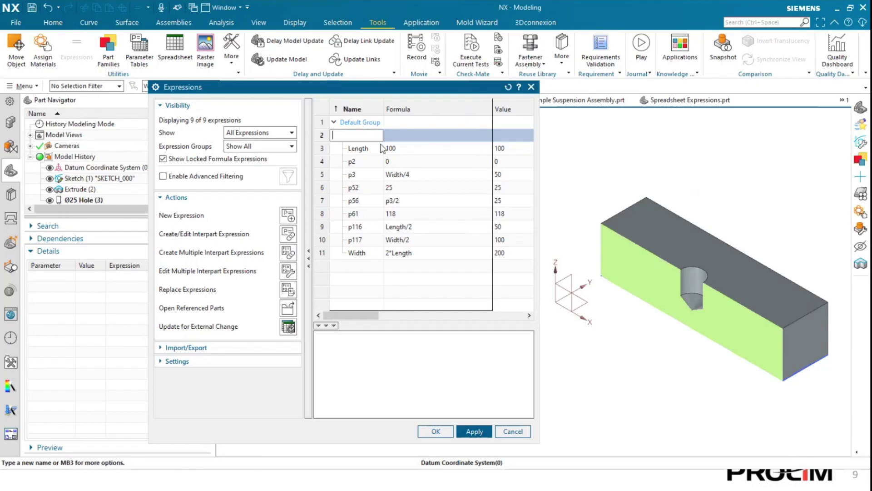
{"action": "left_click", "coordinate": [418, 282]}
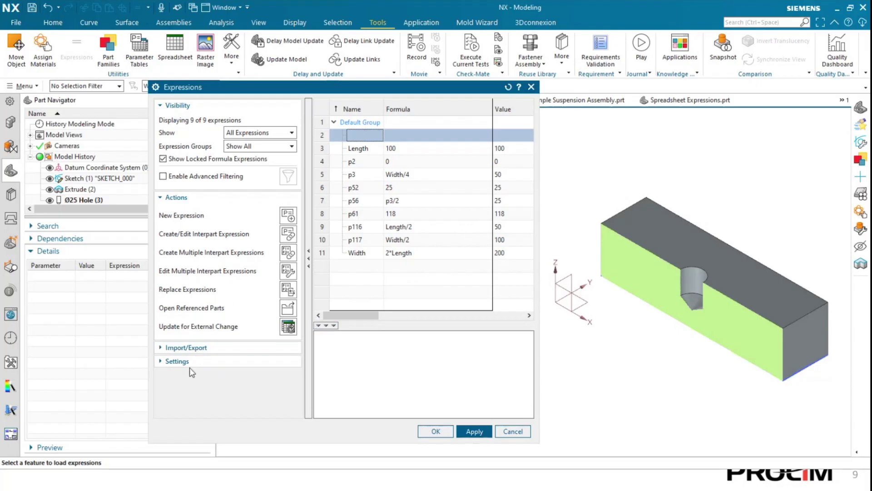
Step: With the dialog's expression settings expanded, set the cuboid's Length formula to 200 and apply the change to the model
{"action": "left_click", "coordinate": [177, 361]}
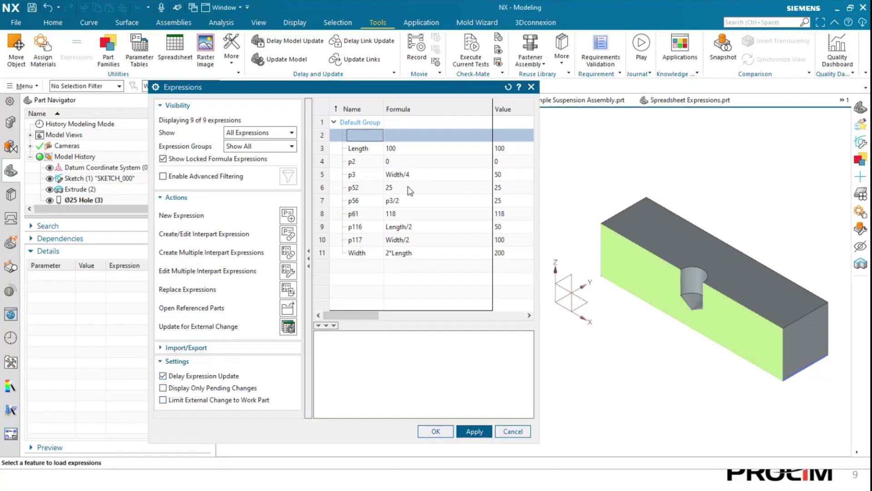
{"action": "left_click", "coordinate": [407, 150]}
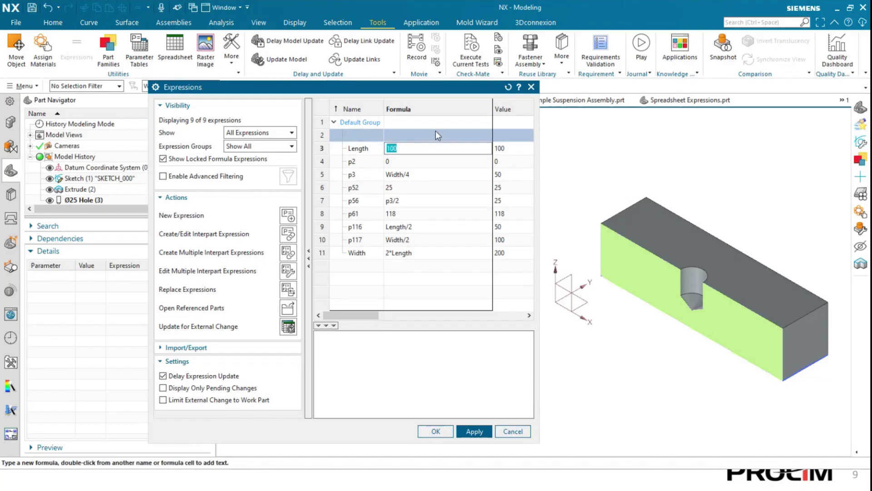
{"action": "type", "text": "50"}
{"action": "key", "text": "BackSpace"}
{"action": "key", "text": "BackSpace"}
{"action": "type", "text": "200"}
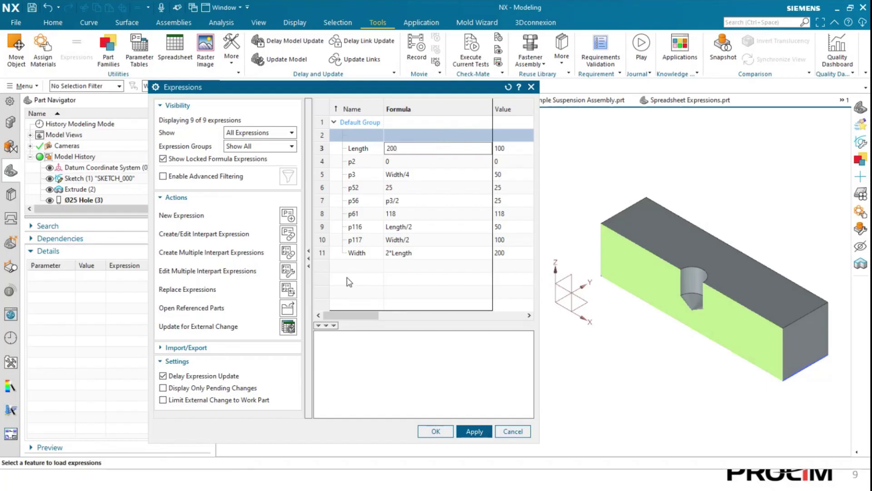
{"action": "key", "text": "Return"}
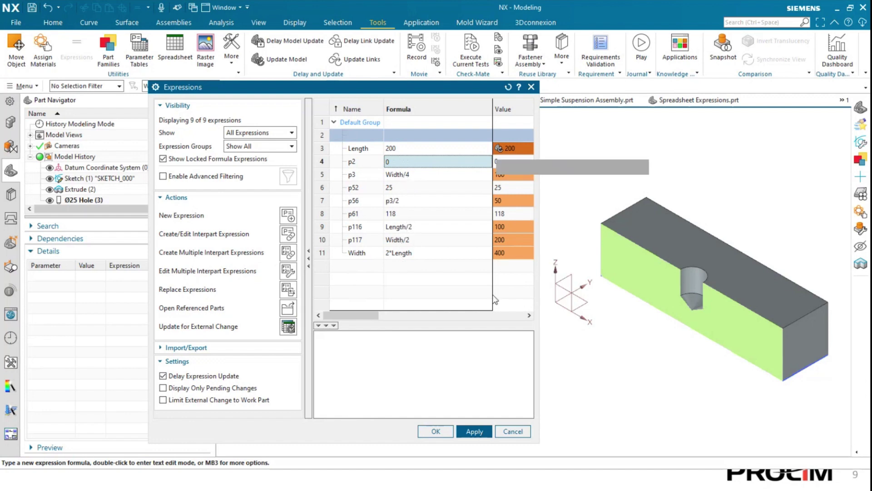
{"action": "left_click_drag", "start_coordinate": [540, 223], "coordinate": [602, 227]}
{"action": "left_click", "coordinate": [538, 431]}
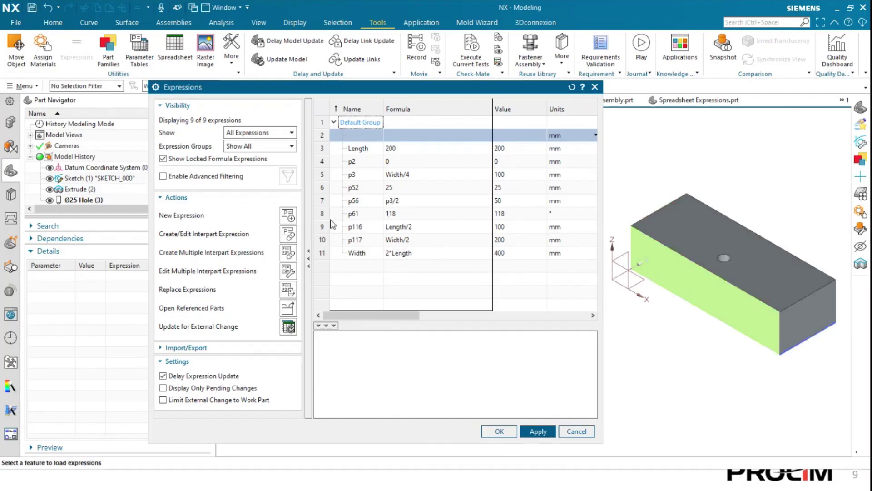
Step: List only the expressions of the Ø25 hole feature for review and close the Expressions dialog
{"action": "left_click", "coordinate": [97, 201]}
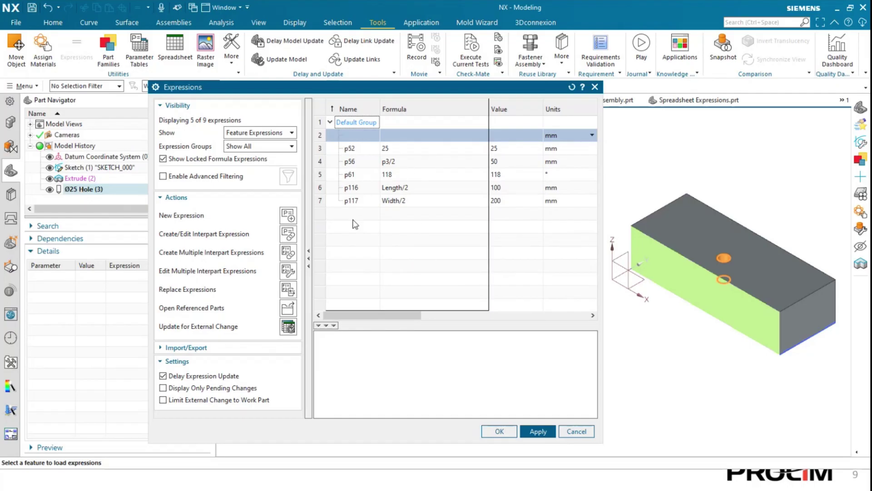
{"action": "left_click", "coordinate": [394, 174]}
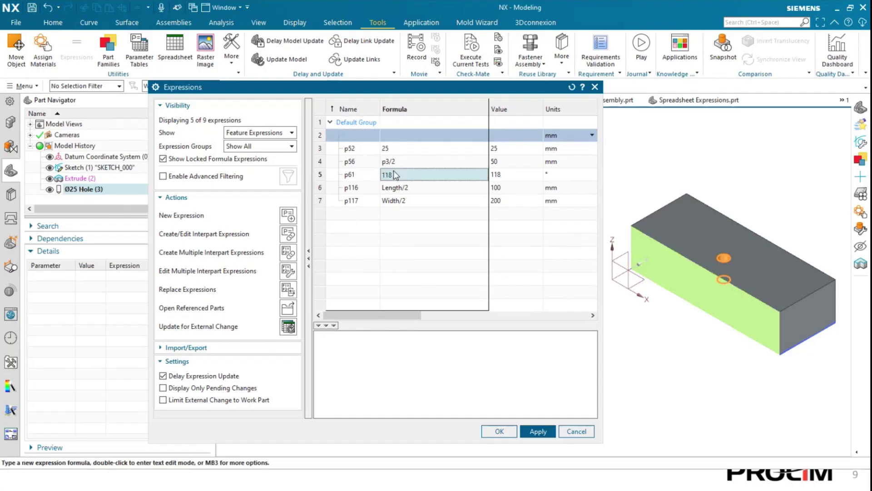
{"action": "left_click", "coordinate": [519, 181]}
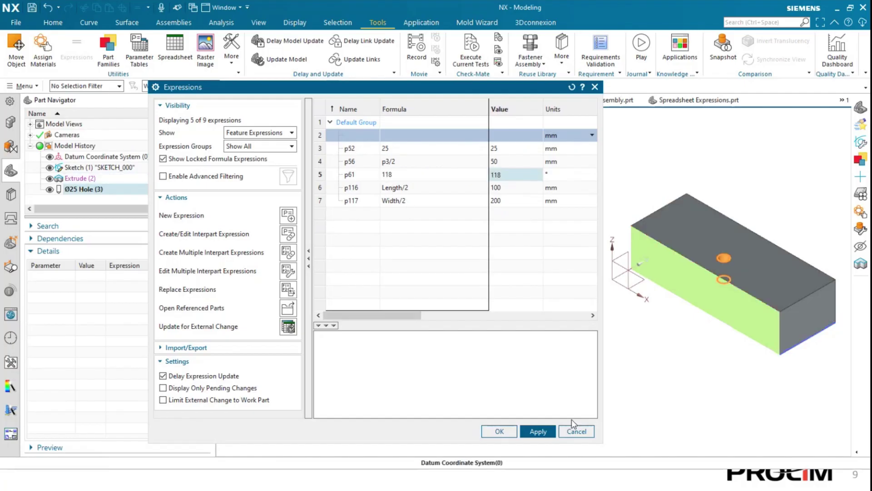
{"action": "left_click", "coordinate": [578, 432]}
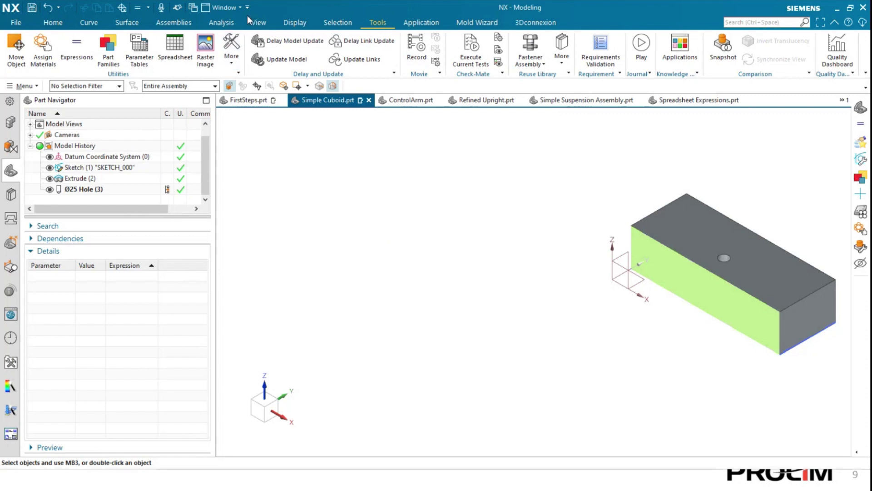
Step: Edit Section 1 to use Absolute orientation with its Y plane offset to 100 mm through the hole
{"action": "left_click", "coordinate": [257, 22]}
{"action": "left_click", "coordinate": [409, 59]}
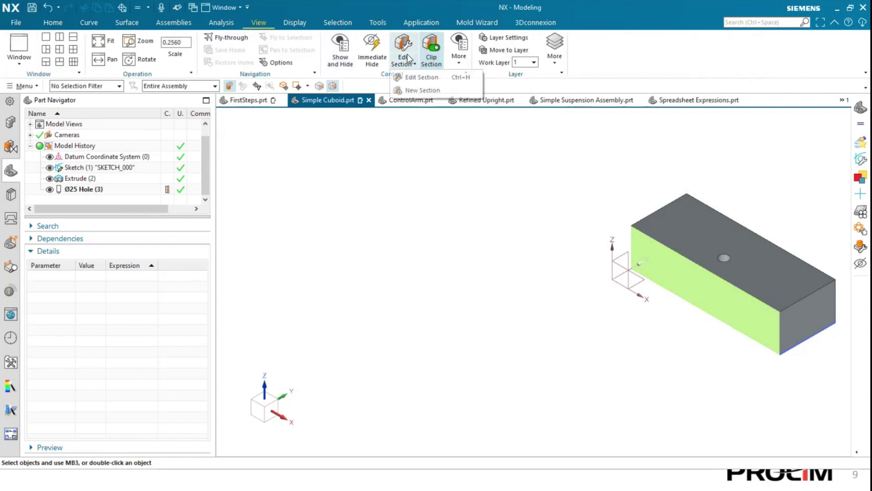
{"action": "left_click", "coordinate": [412, 78]}
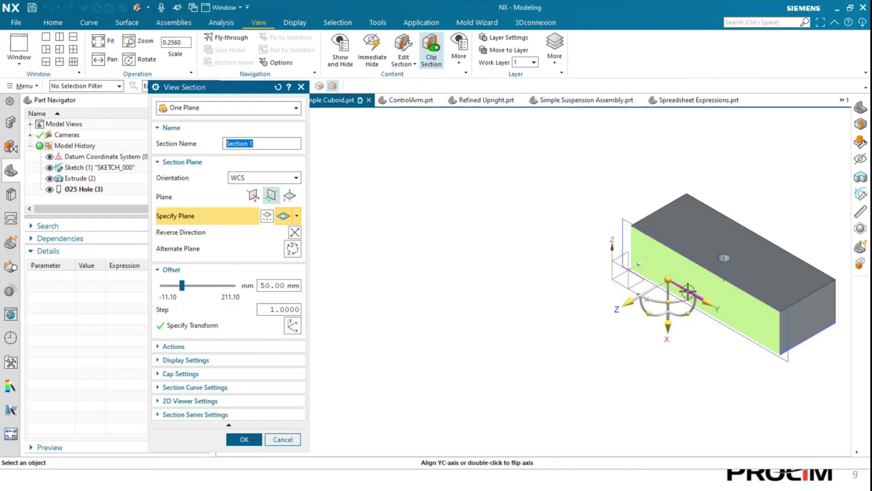
{"action": "left_click", "coordinate": [280, 180]}
{"action": "left_click", "coordinate": [261, 193]}
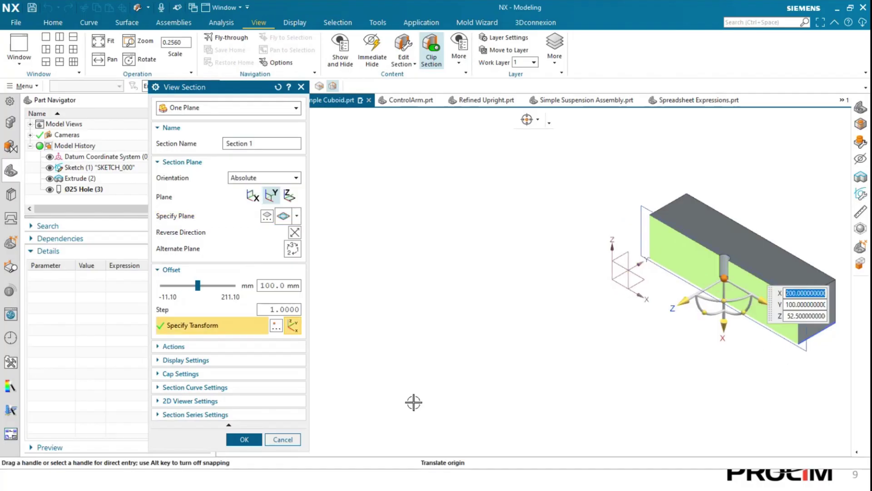
{"action": "left_click", "coordinate": [249, 443]}
{"action": "scroll", "coordinate": [750, 261], "scroll_direction": "up", "scroll_amount": 3}
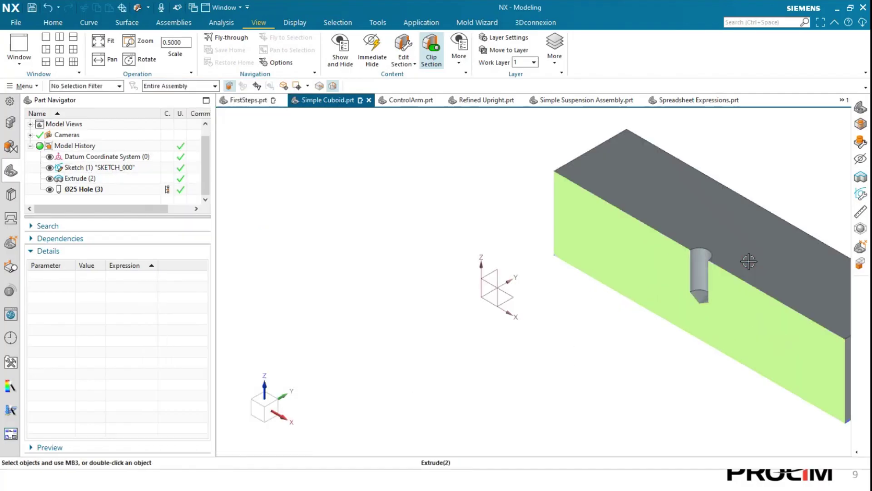
{"action": "scroll", "coordinate": [749, 262], "scroll_direction": "down", "scroll_amount": 5}
{"action": "scroll", "coordinate": [776, 264], "scroll_direction": "up", "scroll_amount": 3}
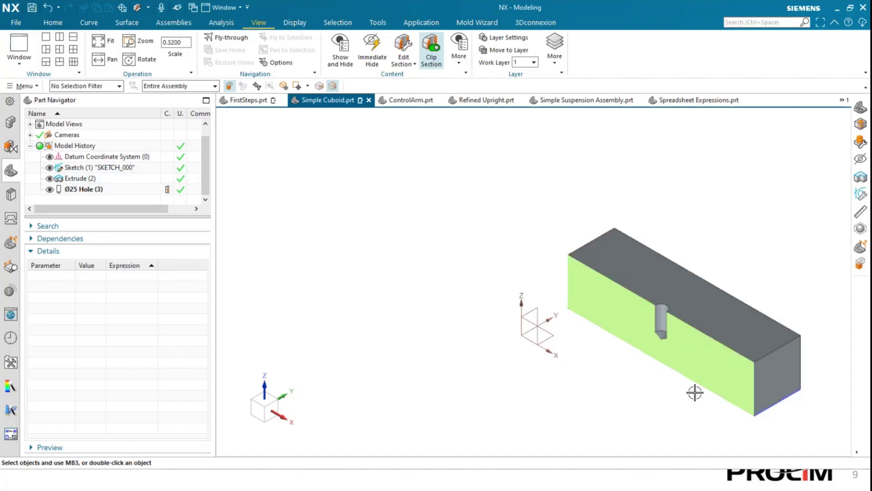
{"action": "scroll", "coordinate": [687, 362], "scroll_direction": "up", "scroll_amount": 2}
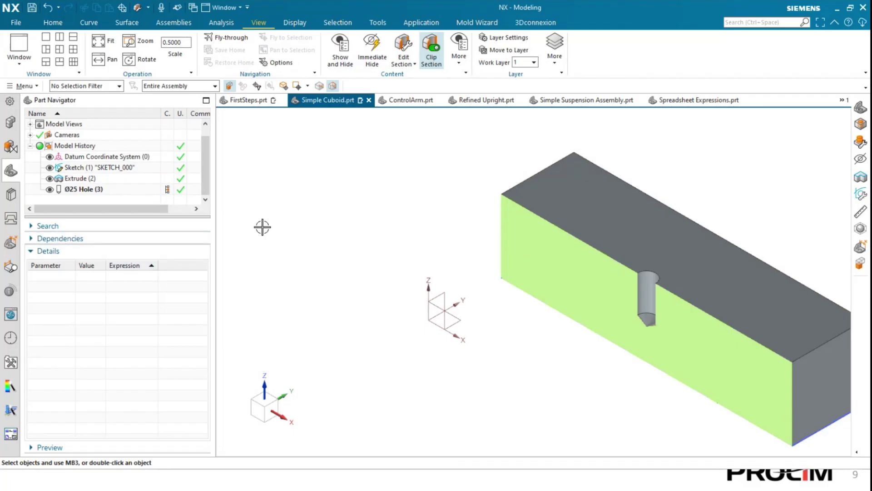
Step: Switch to ControlArm.prt, open its reference geometry sketch to examine the named dimensions, and finish the sketch
{"action": "mouse_move", "coordinate": [422, 102]}
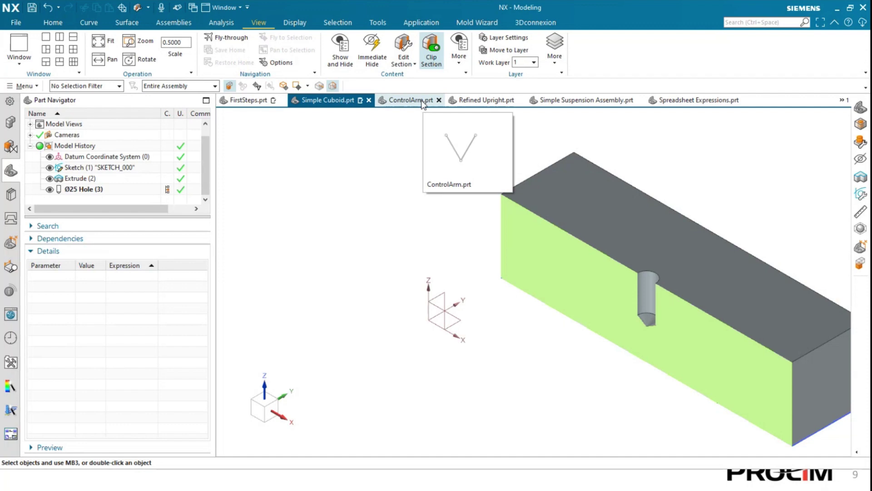
{"action": "left_click", "coordinate": [421, 103]}
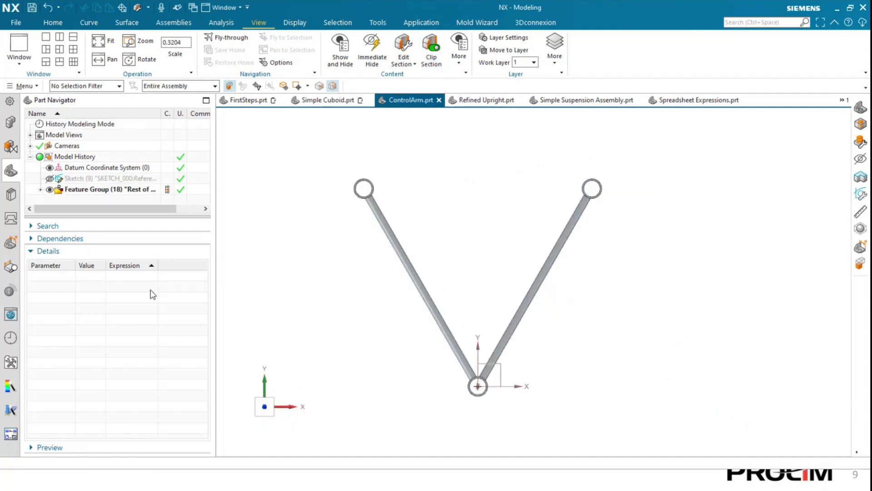
{"action": "left_click", "coordinate": [108, 180]}
{"action": "double_click", "coordinate": [108, 180]}
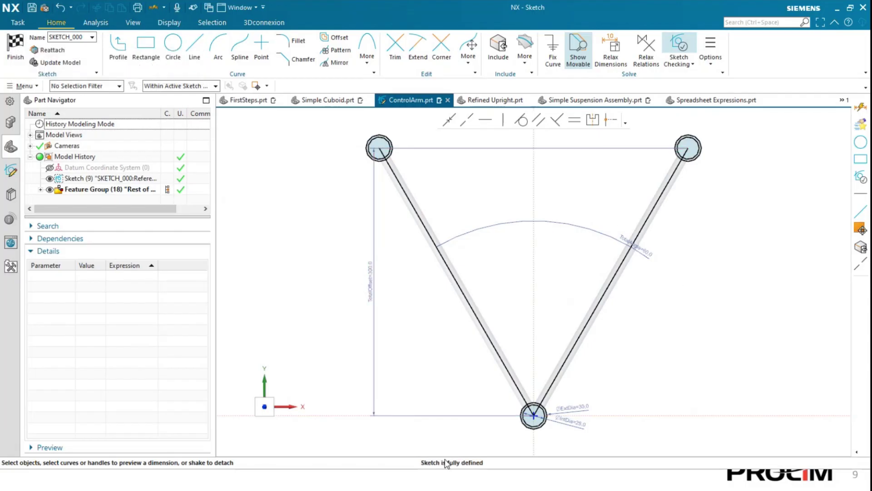
{"action": "left_click", "coordinate": [15, 46]}
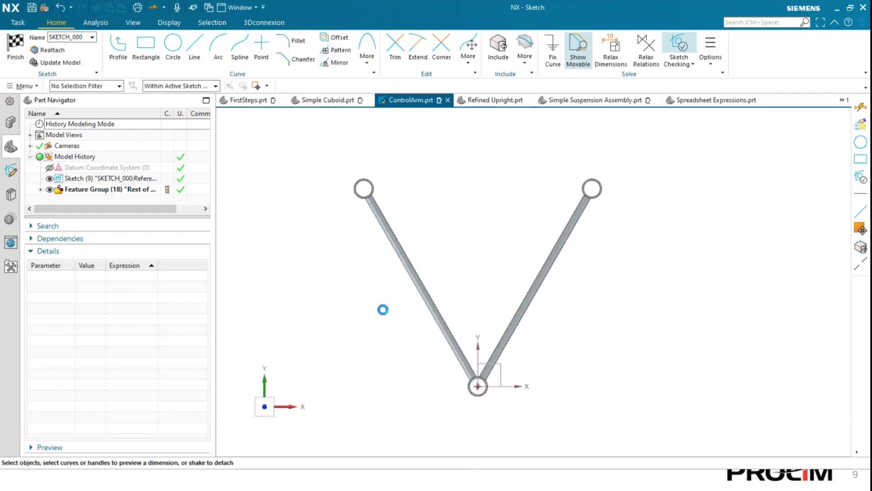
Step: Set the TotalAngle expression of the control arm's reference sketch to 90 from its feature details
{"action": "left_click", "coordinate": [93, 178]}
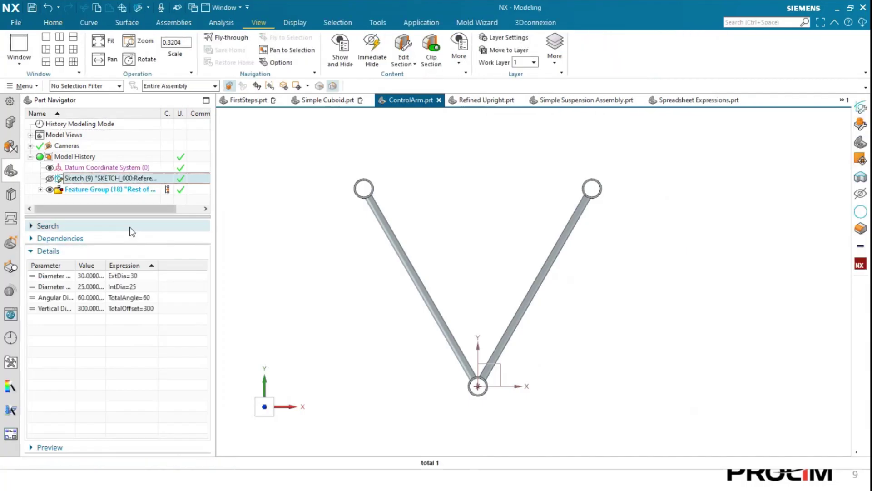
{"action": "double_click", "coordinate": [140, 276]}
{"action": "left_click", "coordinate": [132, 379]}
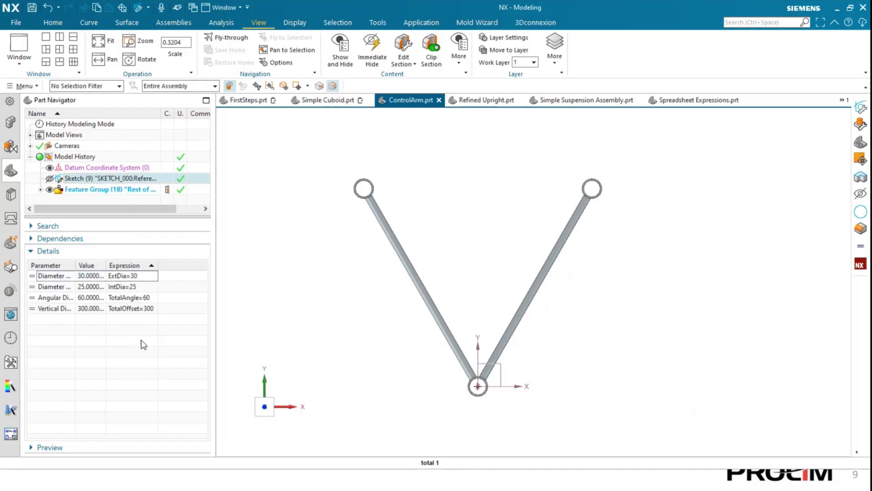
{"action": "double_click", "coordinate": [151, 297]}
{"action": "type", "text": "9"}
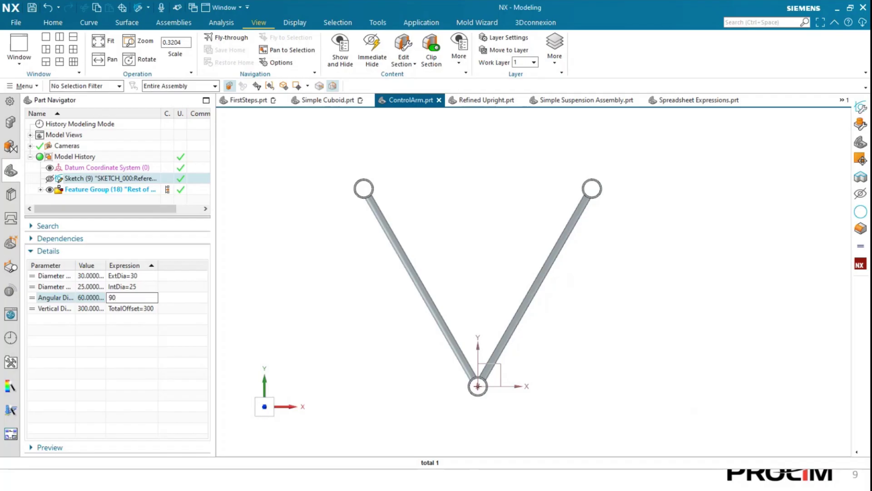
{"action": "type", "text": "0"}
{"action": "key", "text": "Return"}
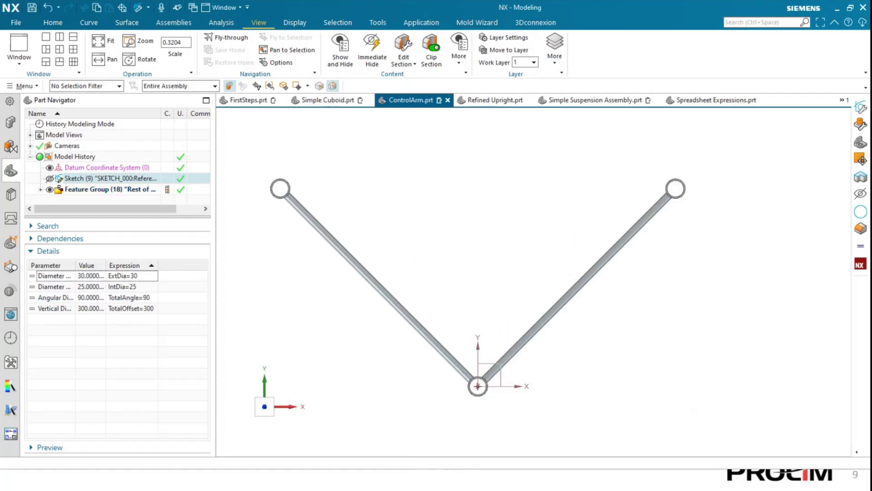
Step: Set the reference sketch's TotalOffset expression to 200 and save the control arm part
{"action": "double_click", "coordinate": [152, 308]}
{"action": "type", "text": "200"}
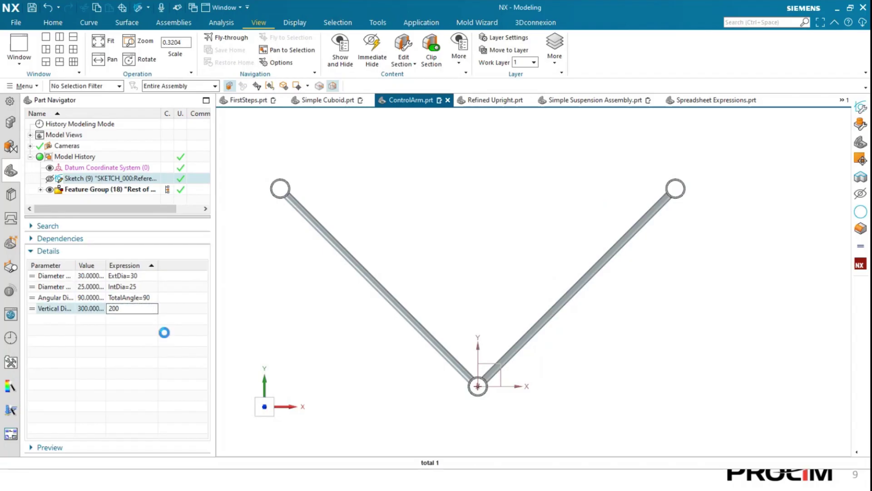
{"action": "key", "text": "Return"}
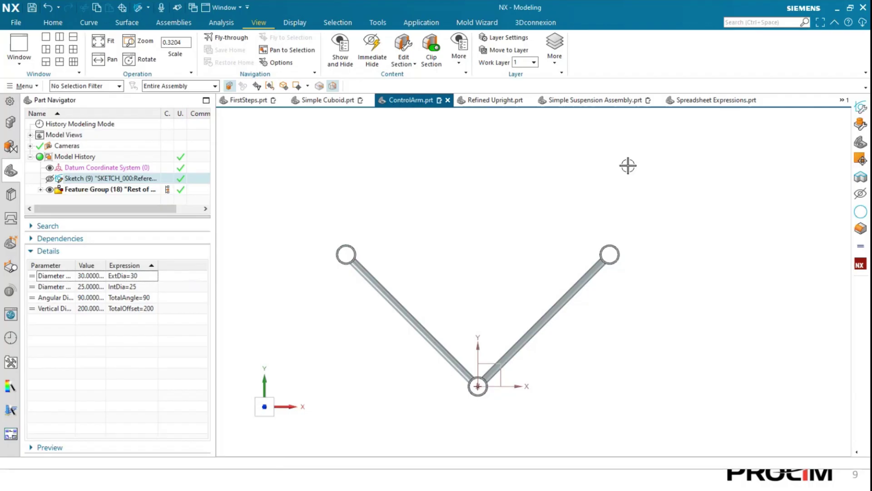
{"action": "key", "text": "ctrl+s"}
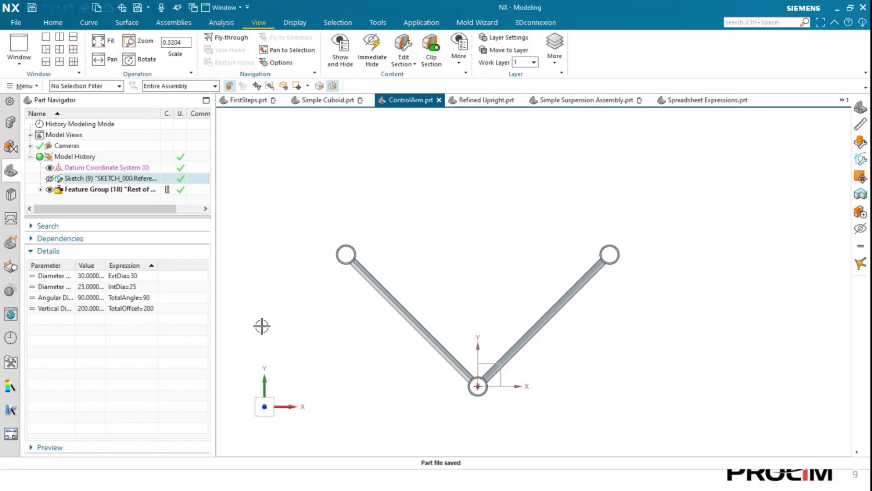
Step: Set the control arm sketch's TotalAngle to 60 and TotalOffset to 300, and deselect the sketch
{"action": "double_click", "coordinate": [141, 298]}
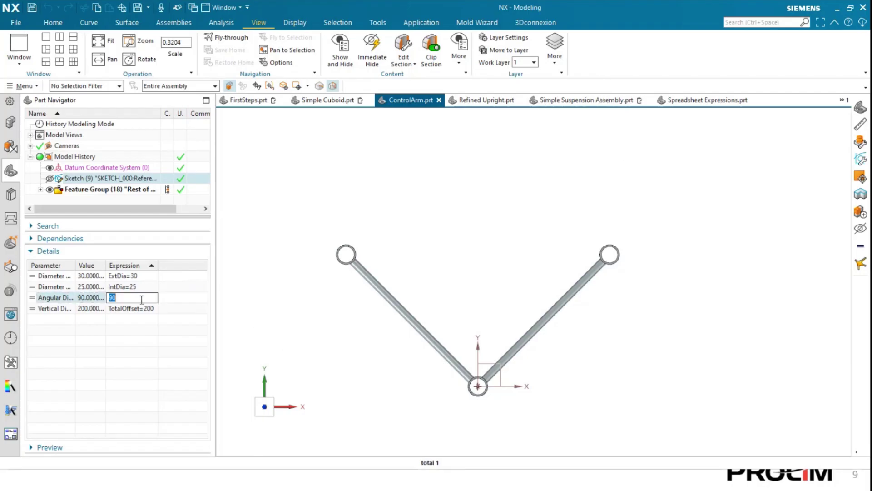
{"action": "type", "text": "60"}
{"action": "left_click", "coordinate": [151, 308]}
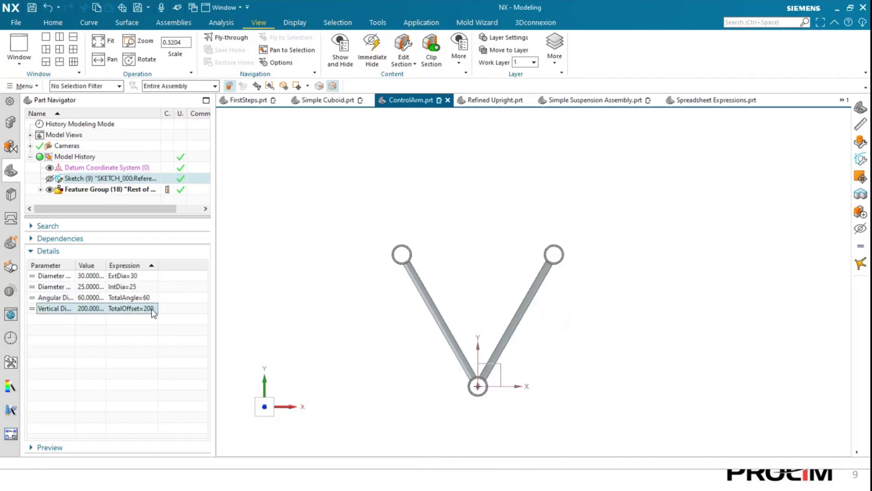
{"action": "double_click", "coordinate": [152, 309]}
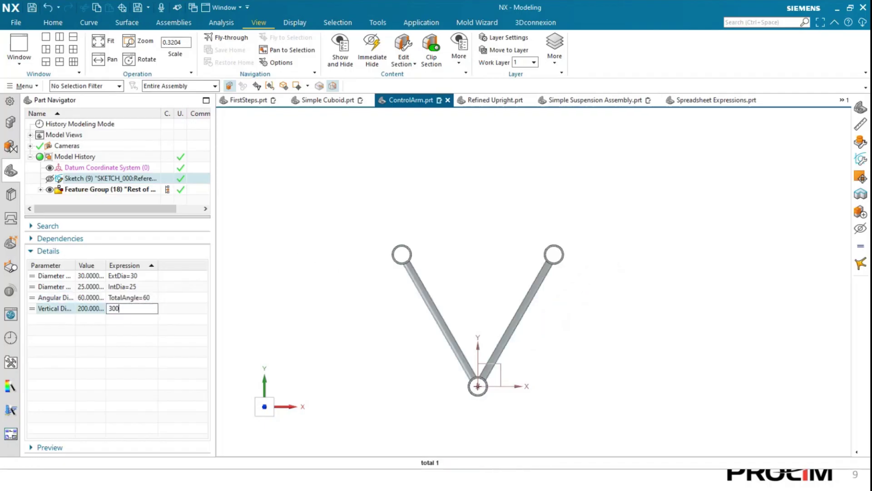
{"action": "type", "text": "300"}
{"action": "key", "text": "Return"}
{"action": "left_click", "coordinate": [278, 190]}
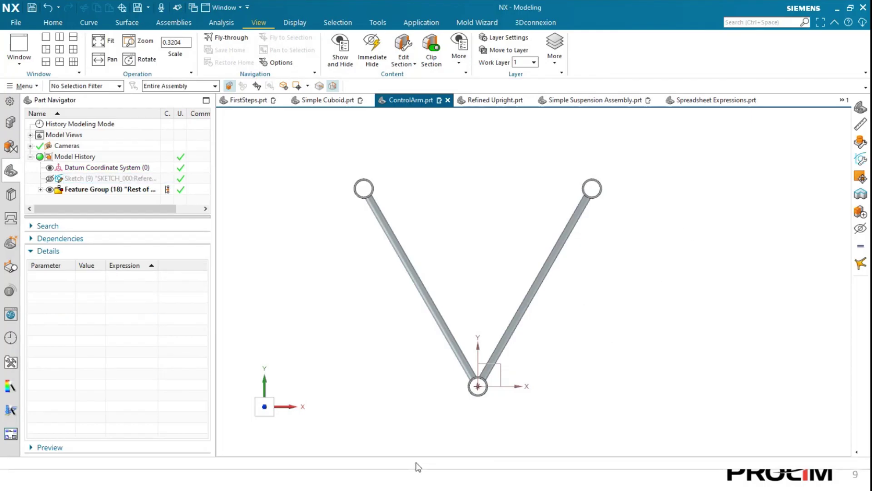
Step: Display the reference sketch's parameter details and set its ExtDia expression to 50
{"action": "left_click", "coordinate": [81, 251]}
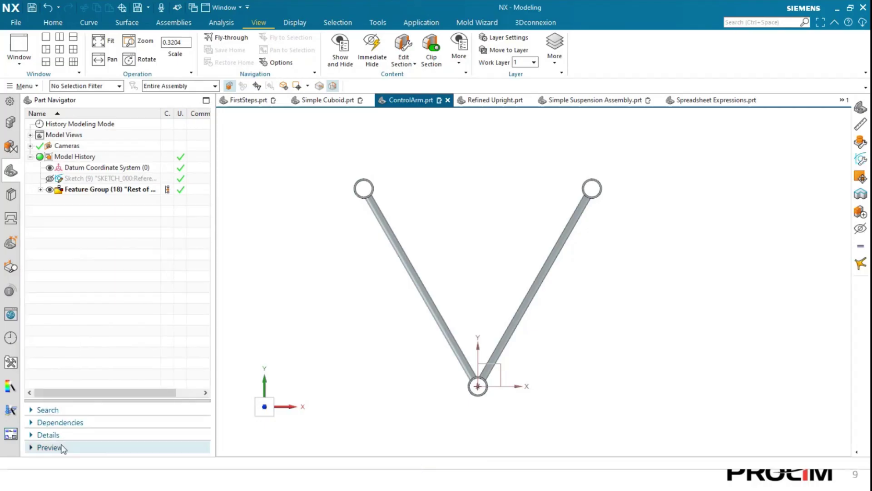
{"action": "left_click", "coordinate": [49, 447]}
{"action": "left_click", "coordinate": [109, 178]}
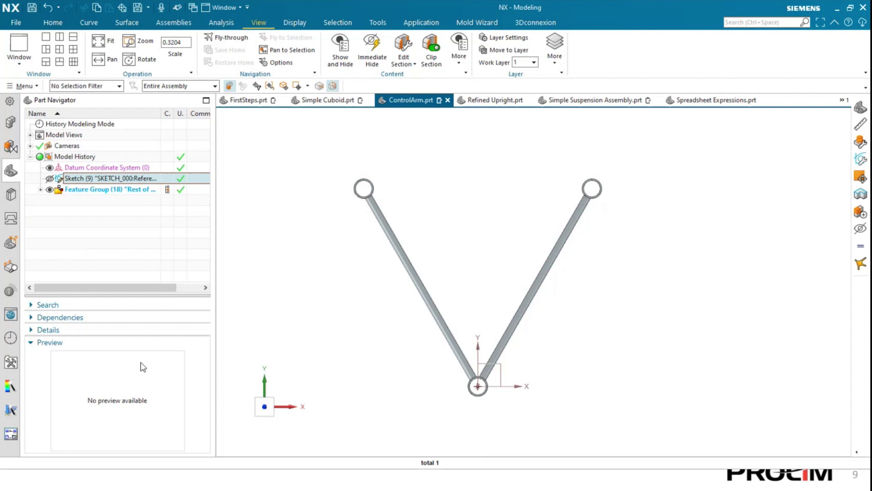
{"action": "left_click", "coordinate": [57, 343]}
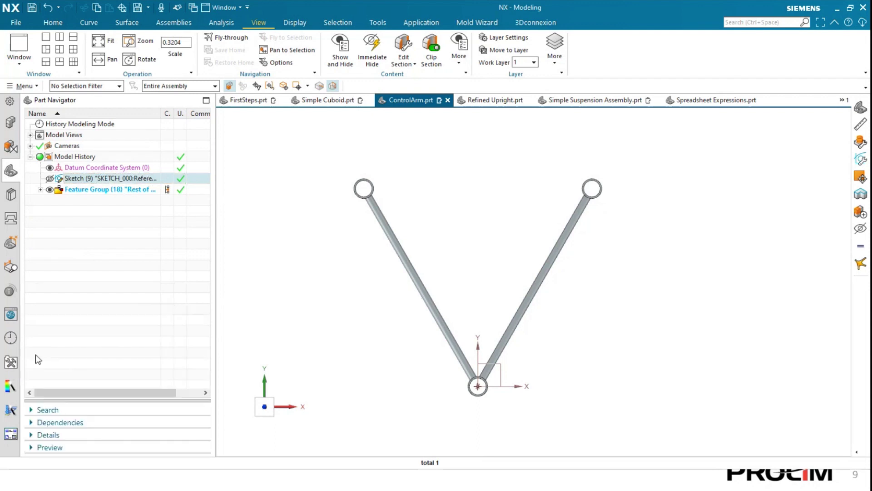
{"action": "left_click", "coordinate": [48, 436]}
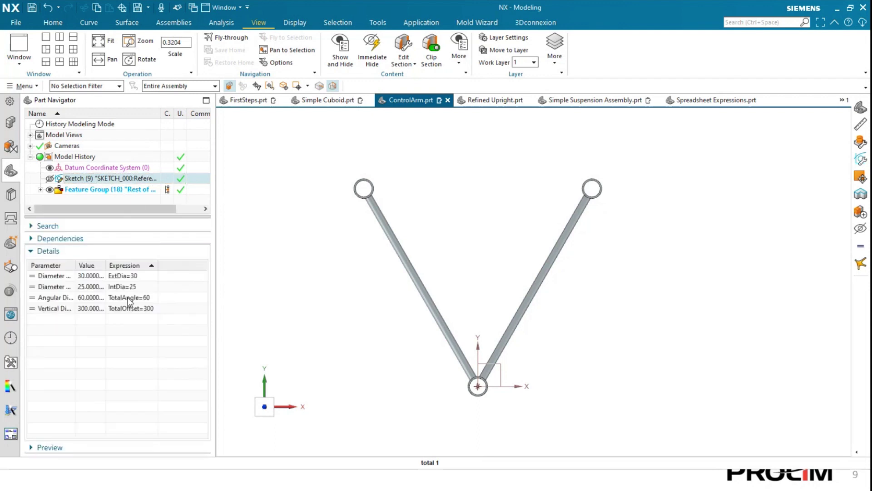
{"action": "left_click", "coordinate": [149, 276]}
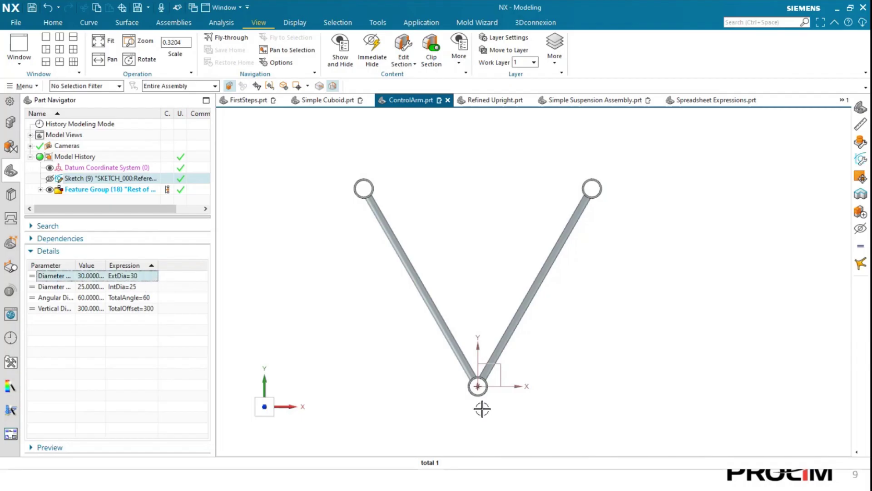
{"action": "left_click", "coordinate": [148, 276]}
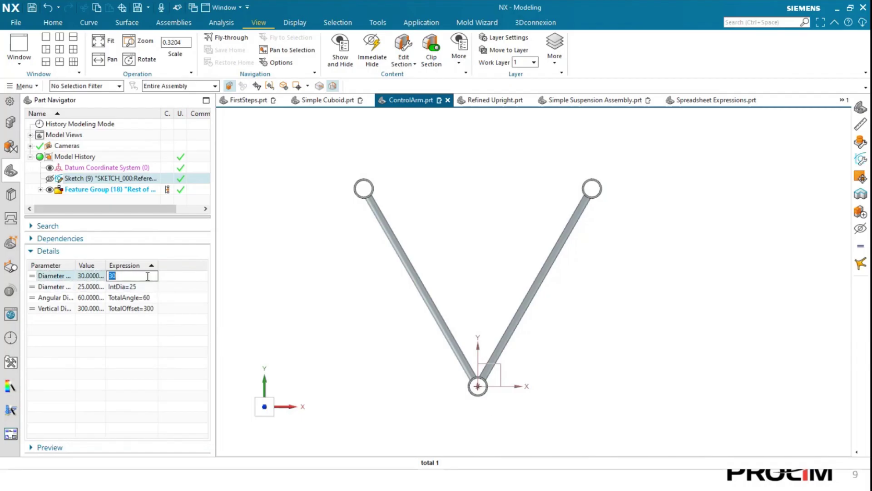
{"action": "key", "text": "Return"}
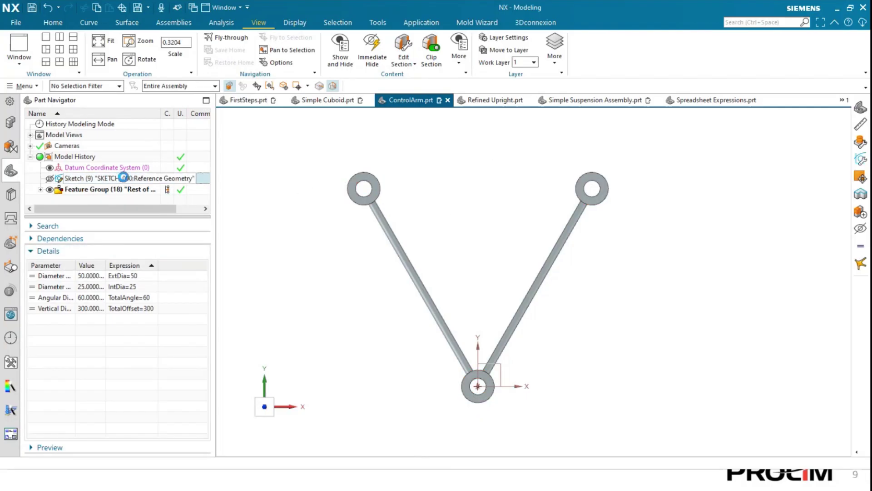
Step: Inspect the control arm's reference sketch, finish it, and set its ExtDia expression to 30
{"action": "double_click", "coordinate": [124, 178]}
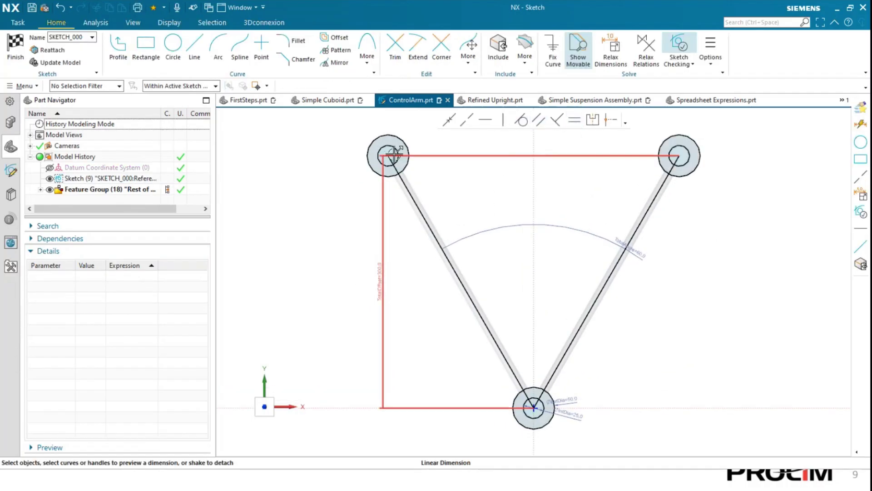
{"action": "left_click", "coordinate": [15, 46]}
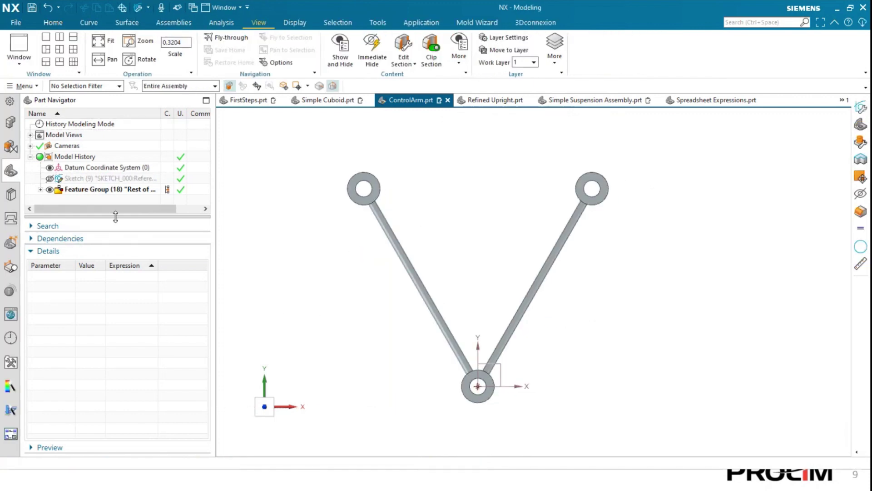
{"action": "left_click", "coordinate": [73, 177]}
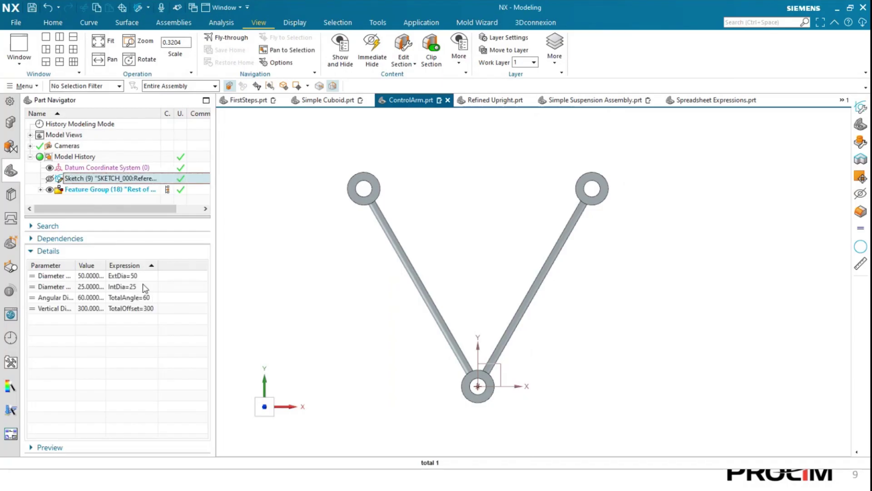
{"action": "double_click", "coordinate": [132, 276]}
{"action": "type", "text": "30"}
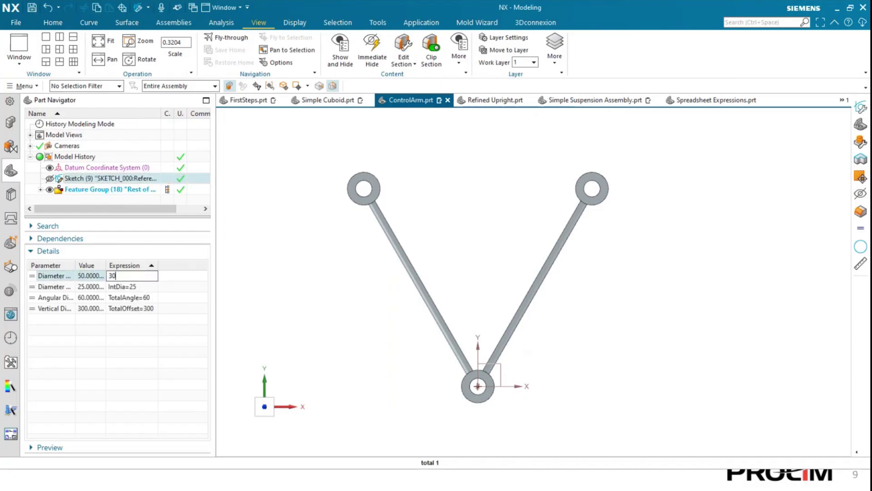
{"action": "key", "text": "Return"}
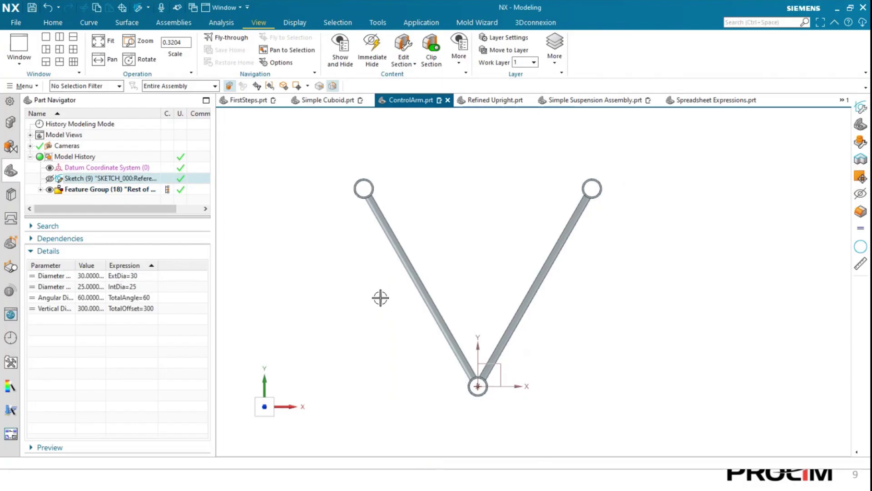
Step: Switch to Refined Upright.prt and list only its user-defined expressions in the Expressions dialog
{"action": "left_click", "coordinate": [492, 112]}
{"action": "left_click", "coordinate": [495, 100]}
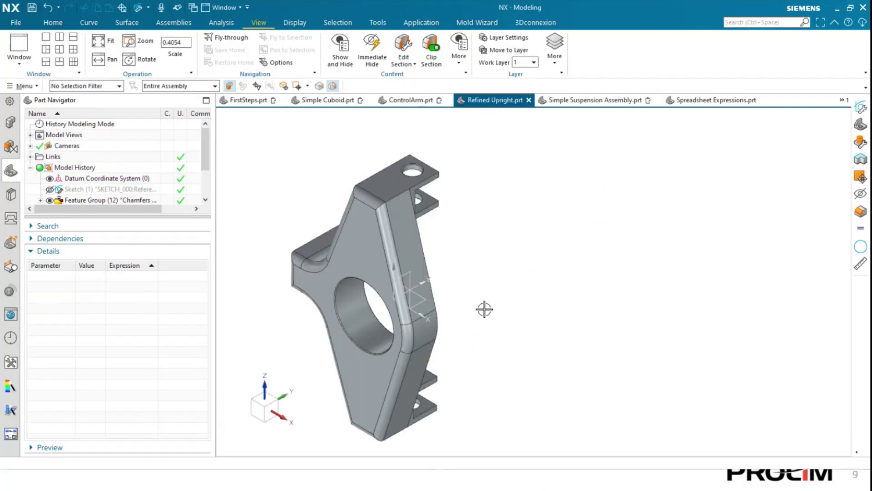
{"action": "middle_click_drag", "start_coordinate": [601, 267], "coordinate": [714, 230], "text": "shift"}
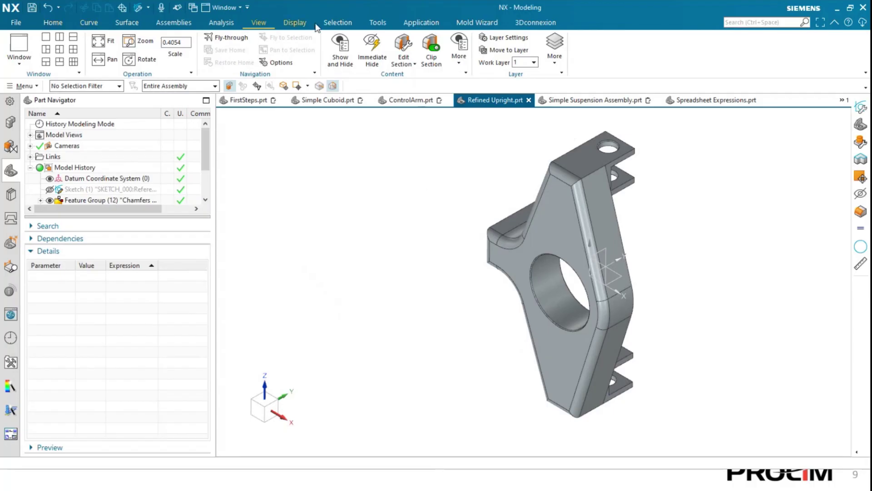
{"action": "left_click", "coordinate": [364, 23]}
{"action": "left_click", "coordinate": [67, 60]}
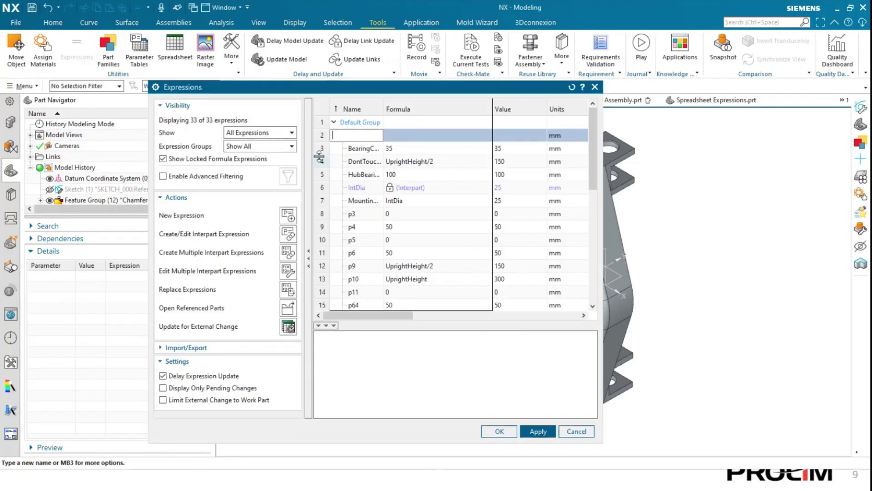
{"action": "left_click", "coordinate": [291, 132]}
{"action": "left_click", "coordinate": [266, 144]}
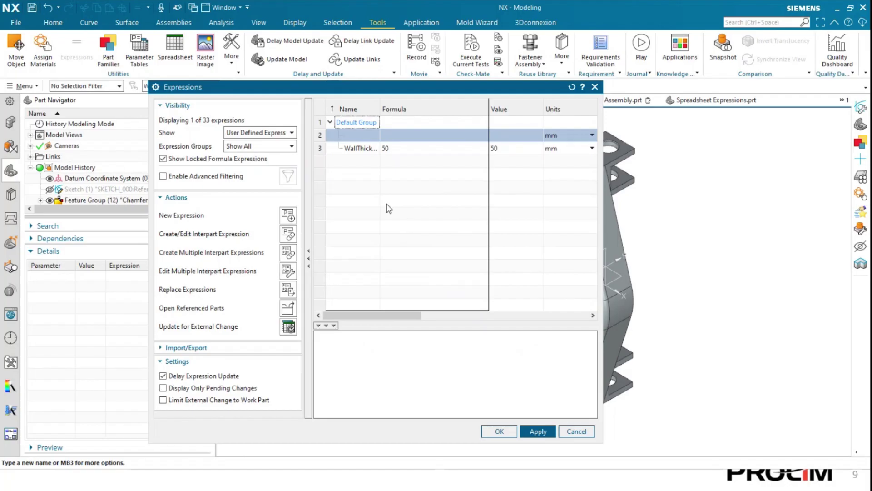
Step: Add a user-defined expression named USEREXP with the formula 600 in mm, and apply it
{"action": "left_click", "coordinate": [362, 145]}
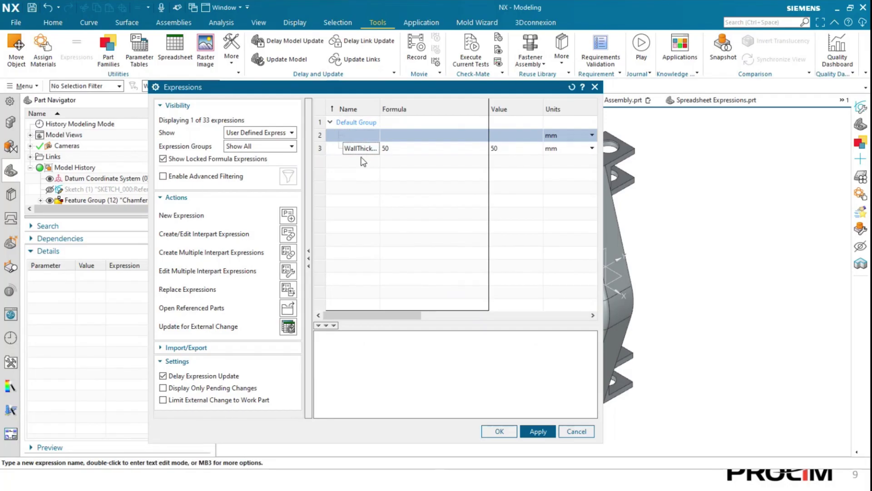
{"action": "left_click", "coordinate": [354, 135]}
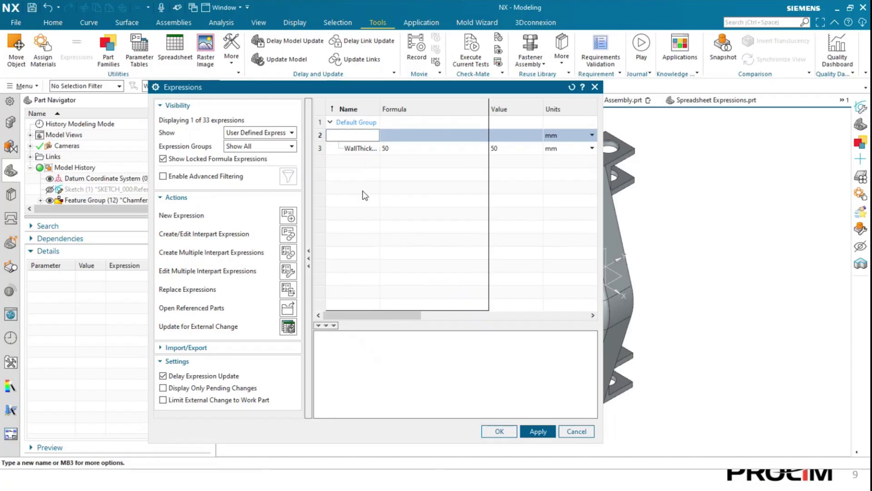
{"action": "type", "text": "USEREXP"}
{"action": "key", "text": "Return"}
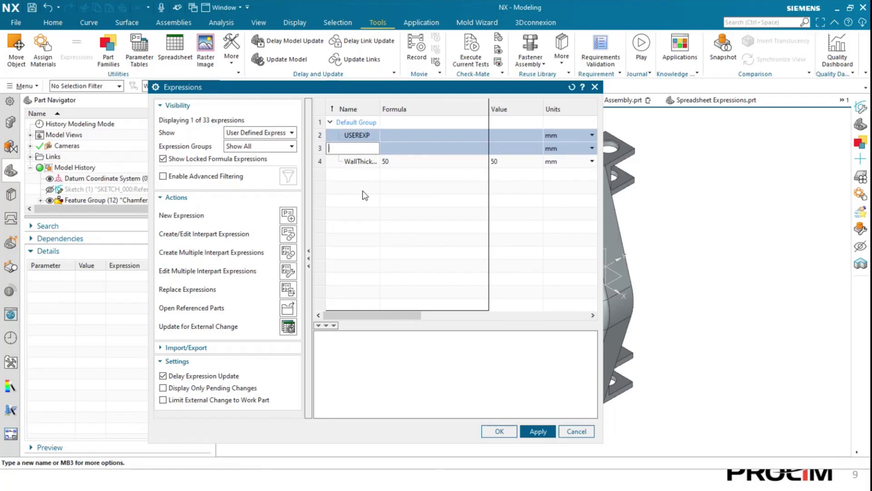
{"action": "left_click", "coordinate": [417, 134]}
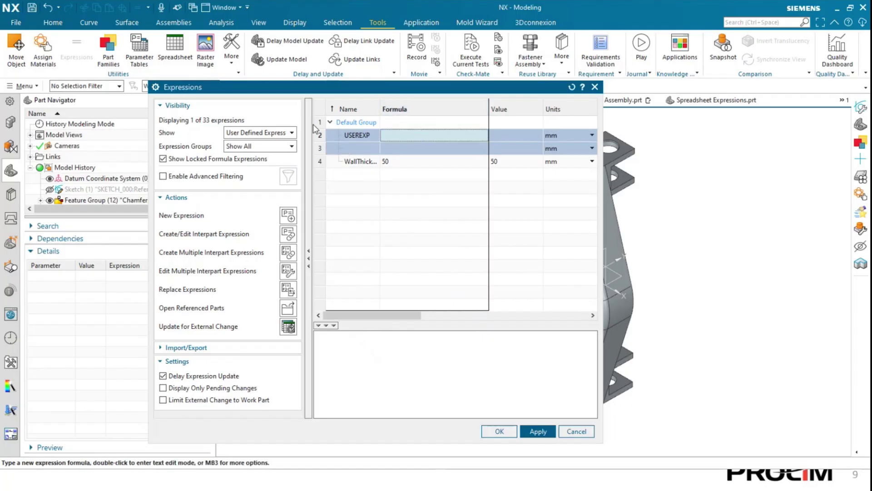
{"action": "double_click", "coordinate": [421, 135]}
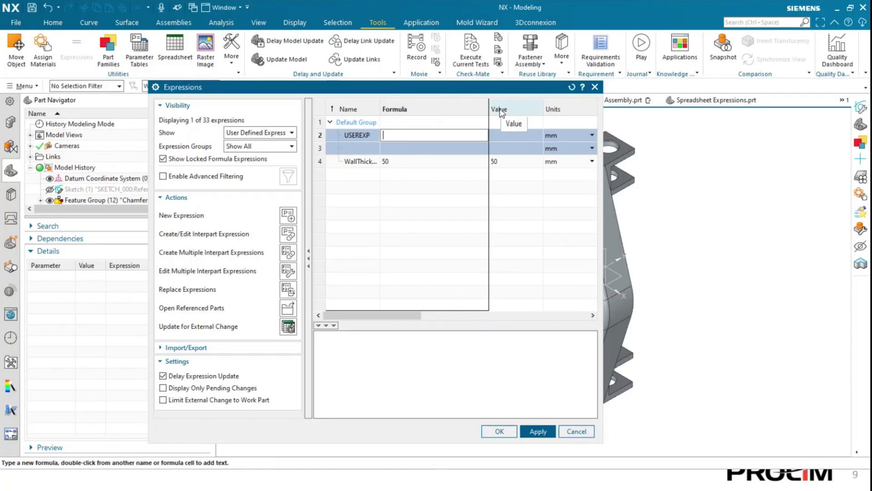
{"action": "type", "text": "600"}
{"action": "key", "text": "Return"}
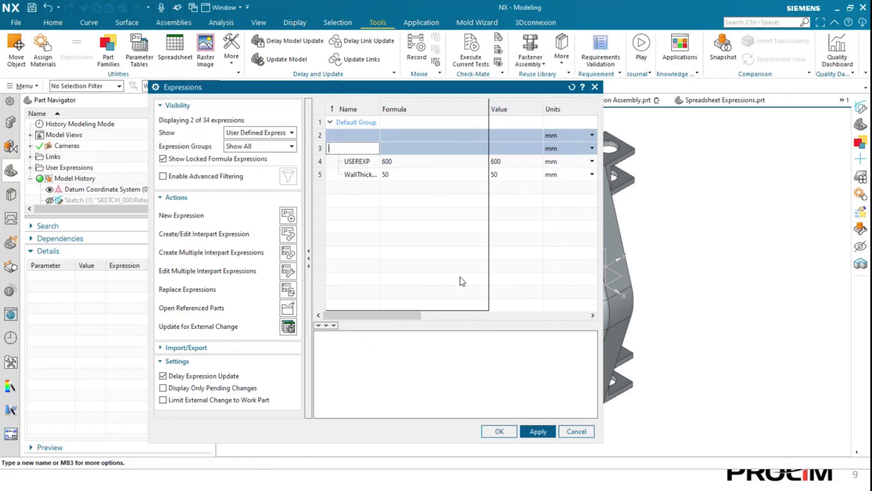
{"action": "left_click", "coordinate": [531, 432]}
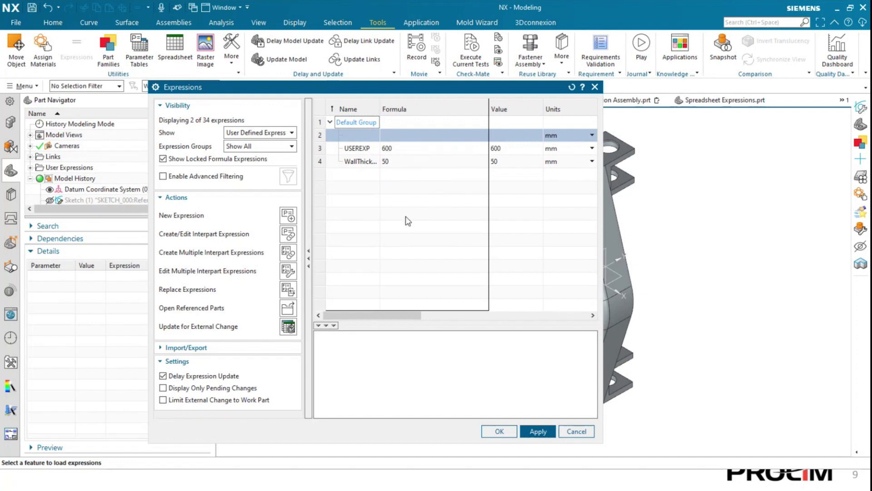
Step: List only the unused expressions, followed by all expressions of the upright
{"action": "left_click", "coordinate": [272, 133]}
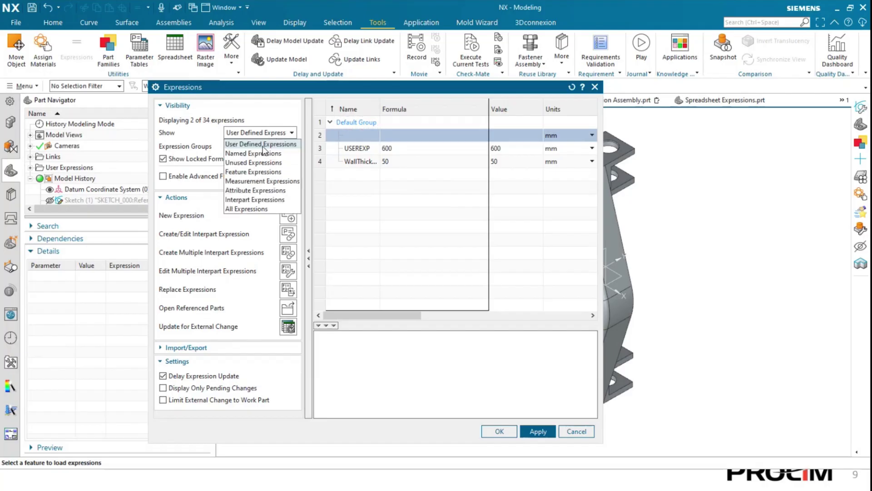
{"action": "left_click", "coordinate": [265, 163]}
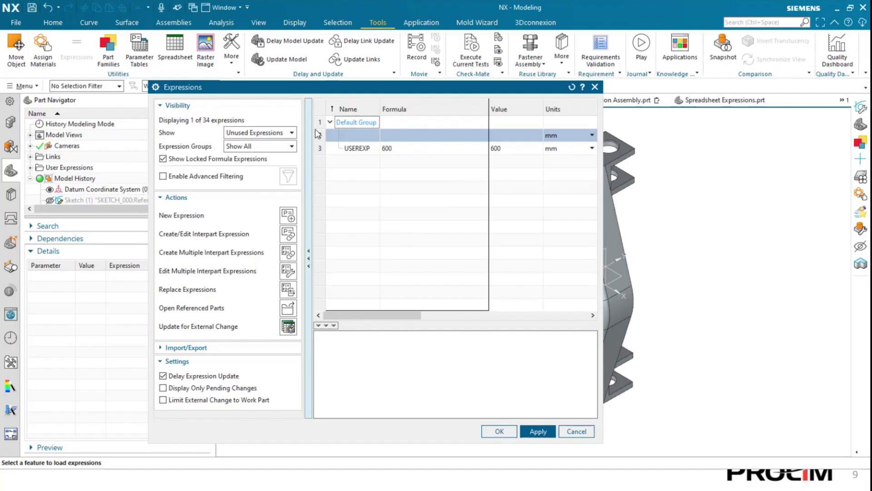
{"action": "left_click", "coordinate": [282, 133]}
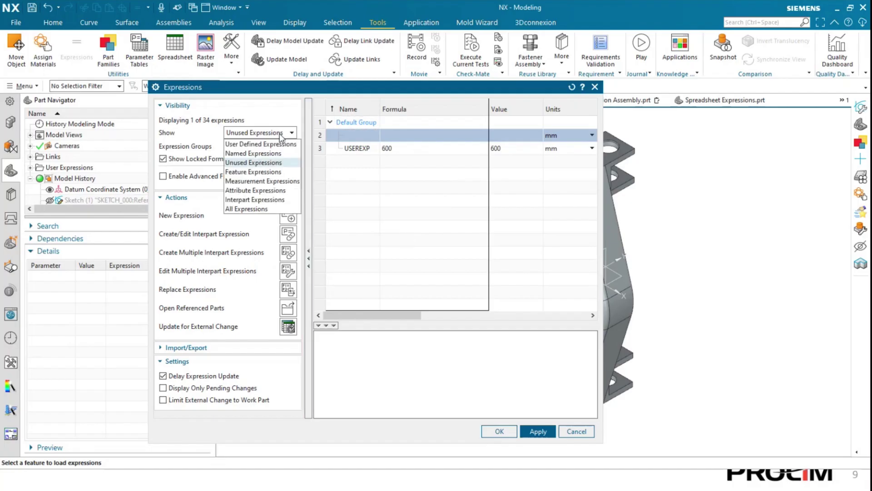
{"action": "left_click", "coordinate": [255, 209]}
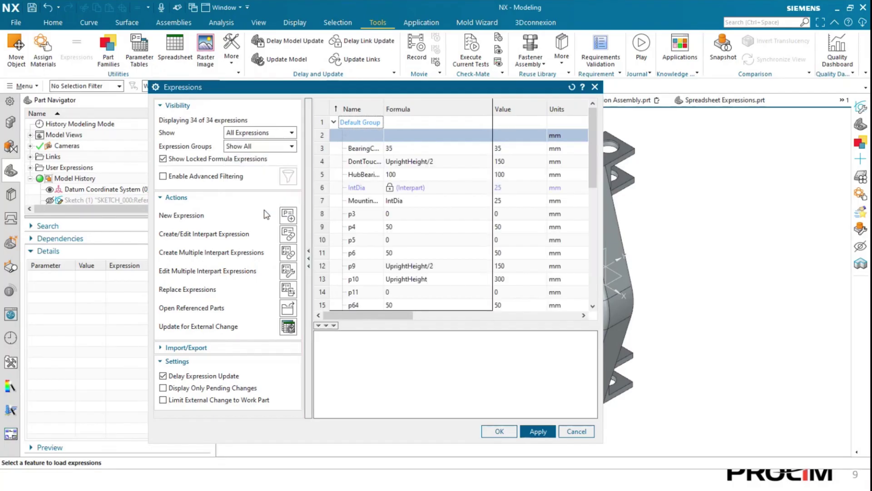
Step: Return to the user-defined expressions list and delete the USEREXP expression
{"action": "left_click", "coordinate": [268, 134]}
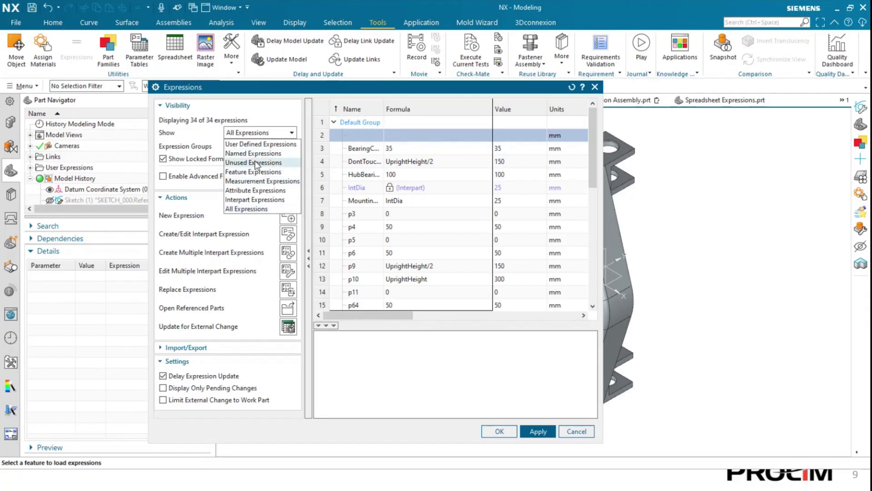
{"action": "left_click", "coordinate": [257, 144]}
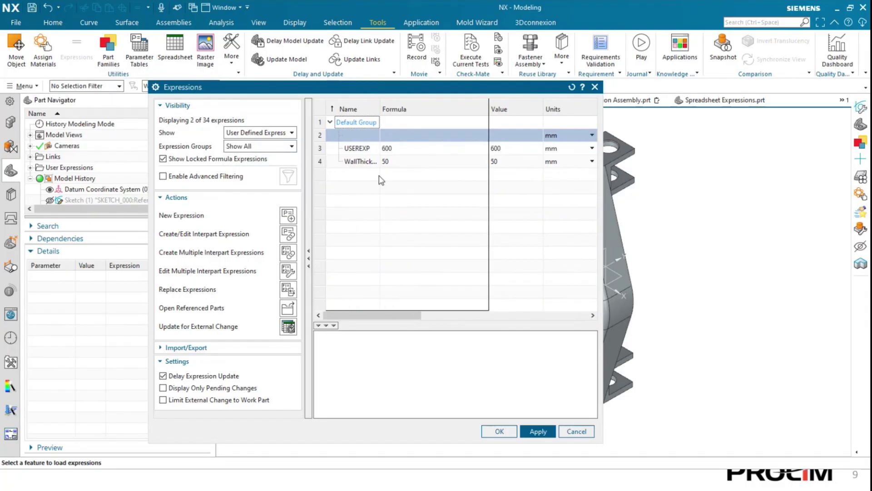
{"action": "left_click", "coordinate": [380, 148]}
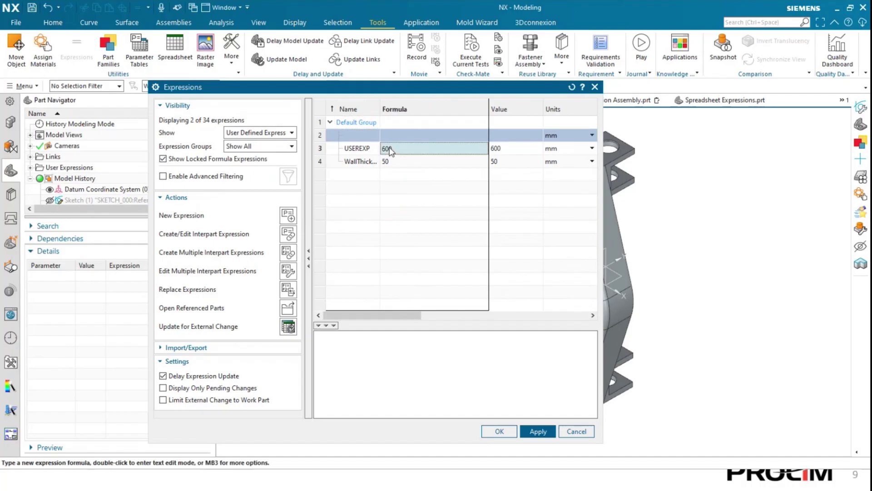
{"action": "right_click", "coordinate": [337, 144]}
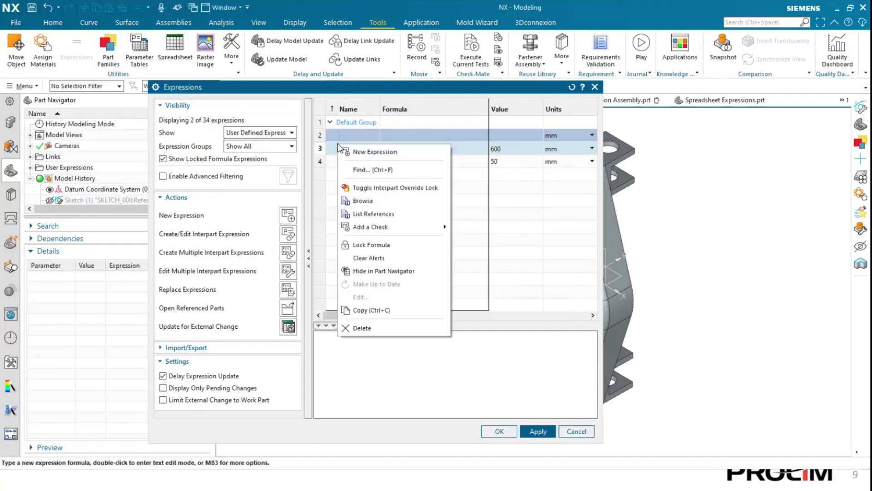
{"action": "left_click", "coordinate": [359, 326]}
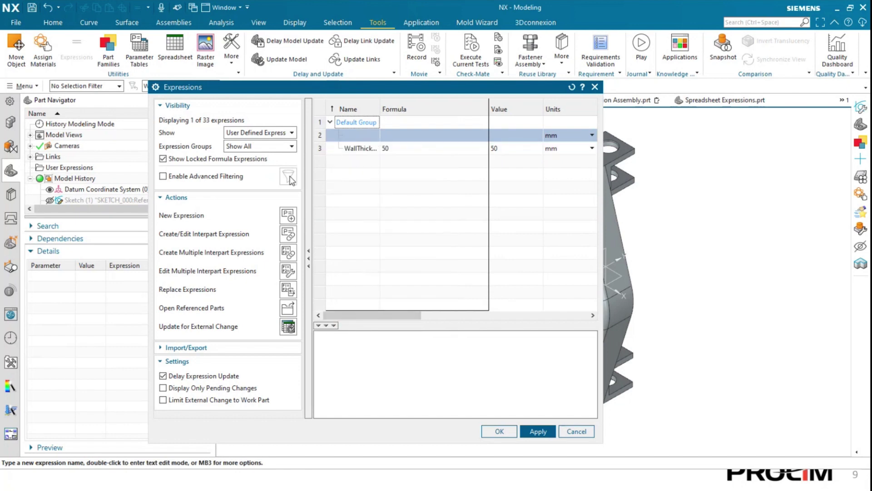
Step: List the named expressions and try 100 as the WallThickness formula, clearing the entry again
{"action": "left_click", "coordinate": [272, 132]}
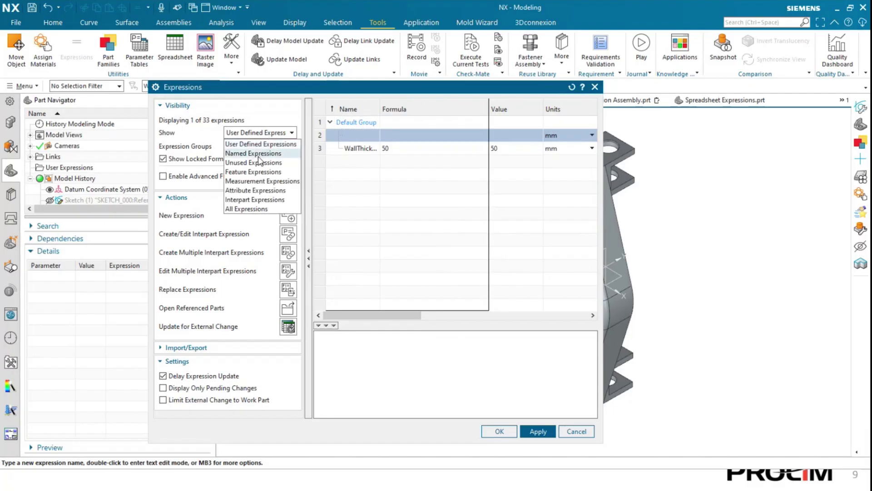
{"action": "left_click", "coordinate": [259, 156]}
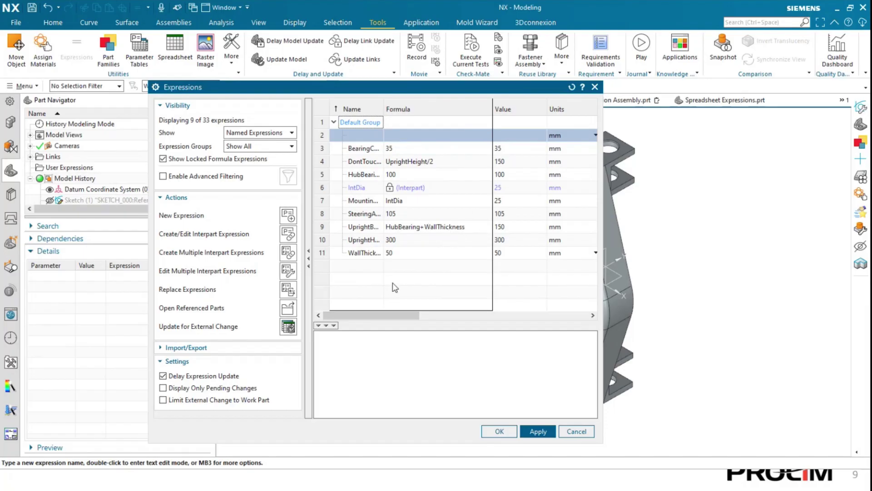
{"action": "double_click", "coordinate": [430, 255]}
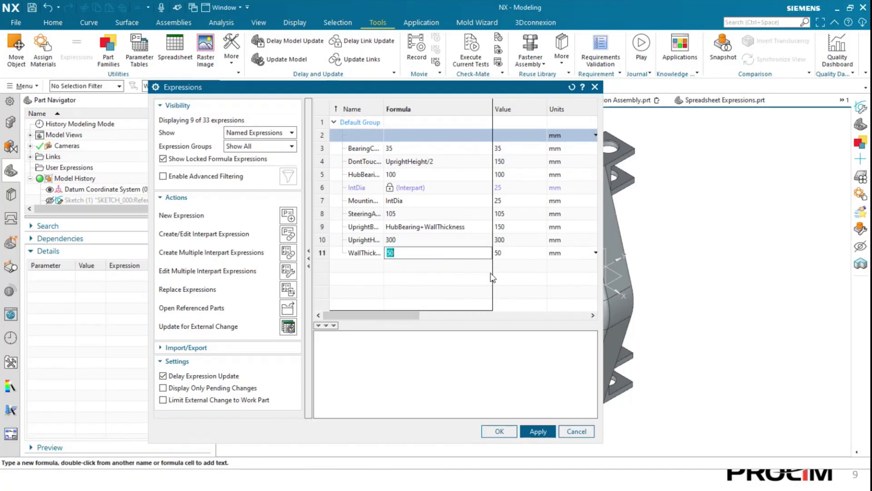
{"action": "type", "text": "100"}
{"action": "key", "text": "BackSpace"}
{"action": "key", "text": "BackSpace"}
{"action": "key", "text": "BackSpace"}
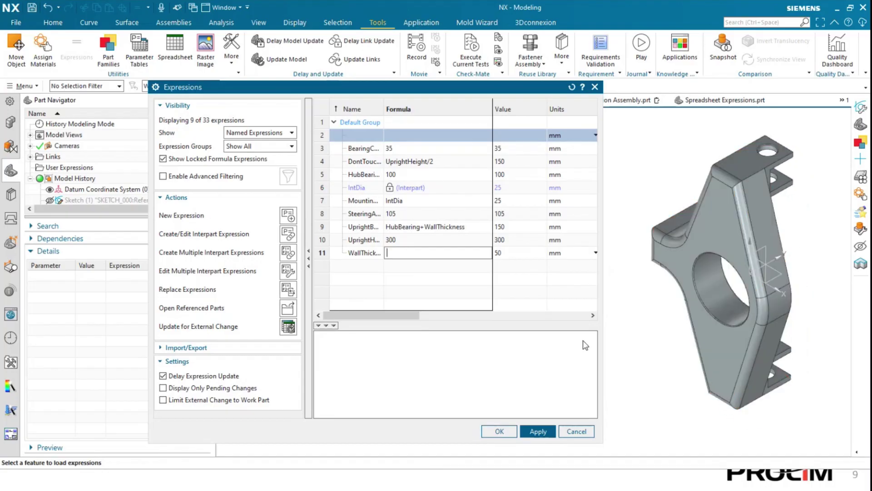
Step: Turn off Delay Expression Update and set the WallThickness expression to 75
{"action": "left_click", "coordinate": [162, 376]}
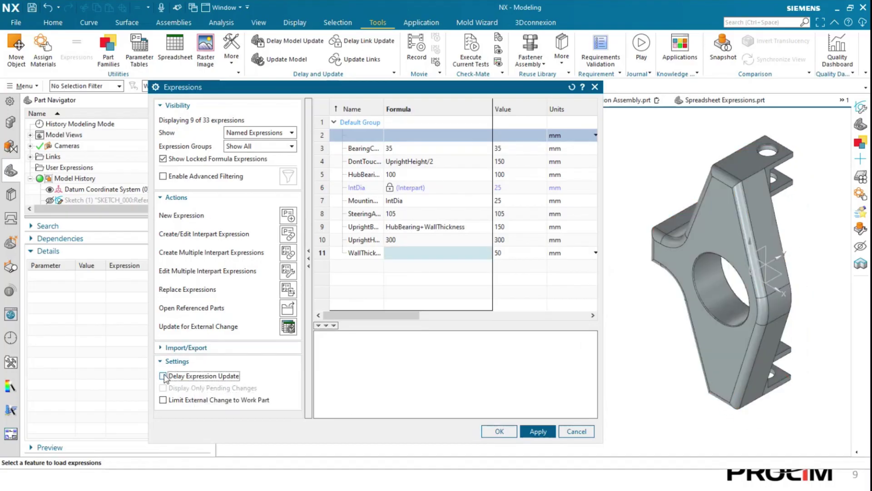
{"action": "left_click", "coordinate": [442, 252]}
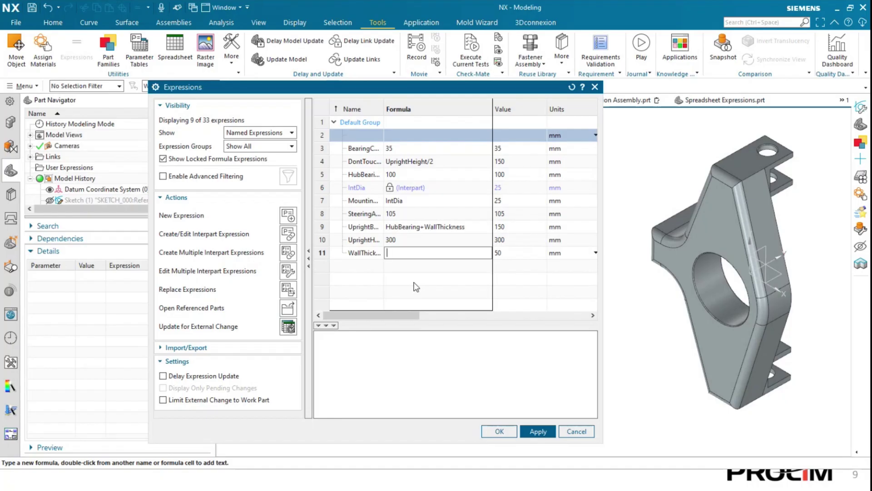
{"action": "type", "text": "75"}
{"action": "key", "text": "Return"}
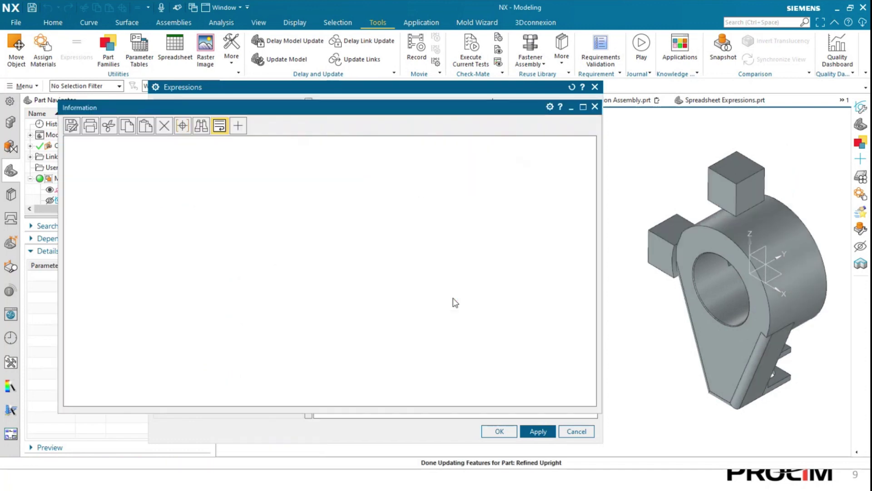
Step: Dismiss the Information window and set the WallThickness expression to 25
{"action": "left_click", "coordinate": [594, 108]}
{"action": "double_click", "coordinate": [411, 253]}
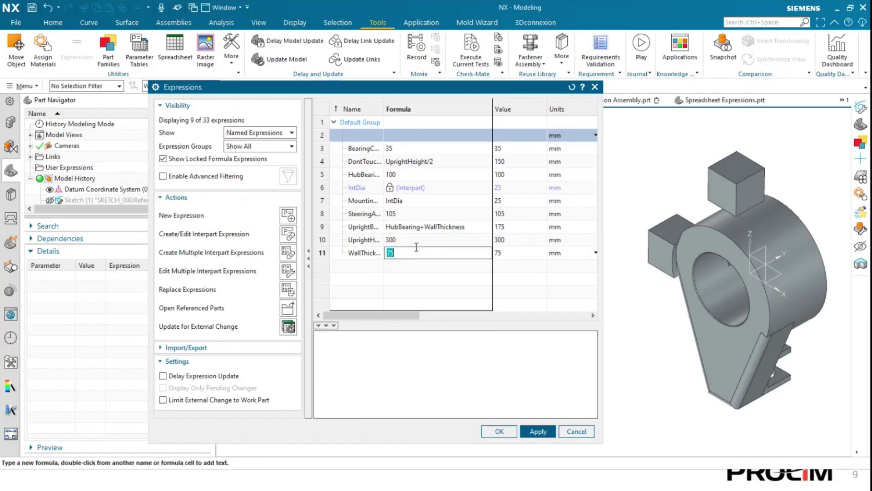
{"action": "type", "text": "25"}
{"action": "key", "text": "Return"}
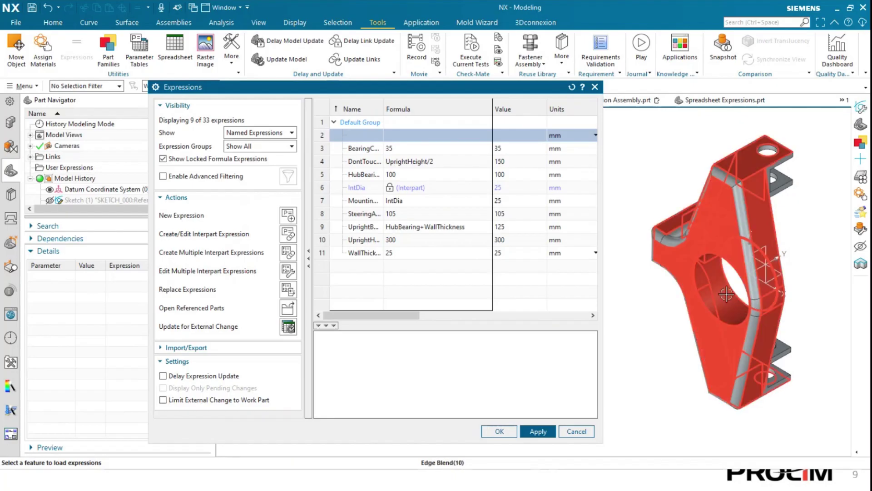
Step: Set the WallThickness expression to 50
{"action": "left_click", "coordinate": [419, 257]}
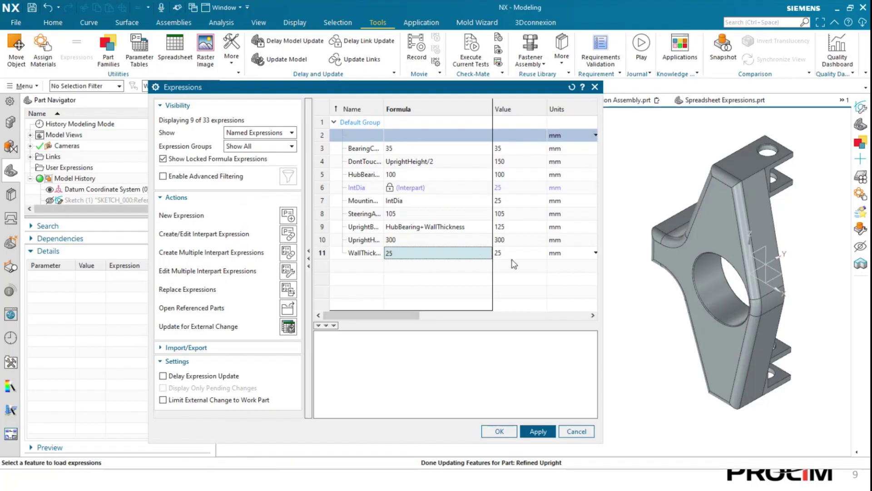
{"action": "double_click", "coordinate": [441, 254]}
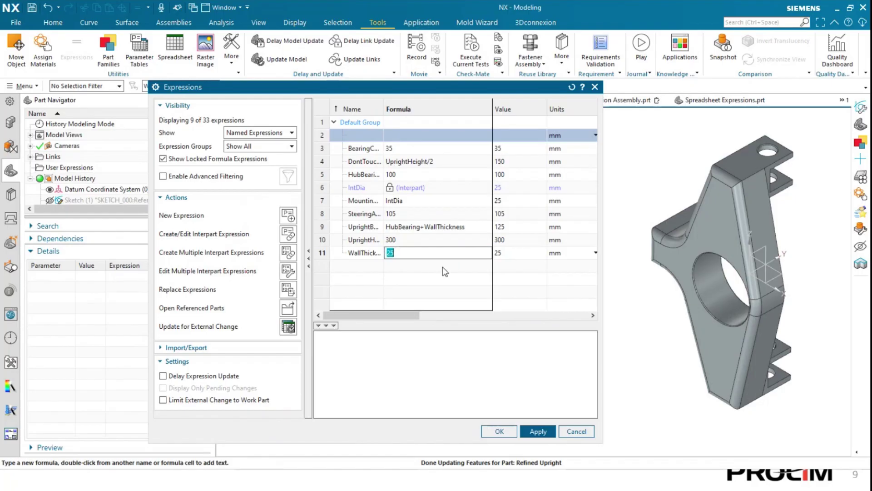
{"action": "type", "text": "50"}
{"action": "key", "text": "Return"}
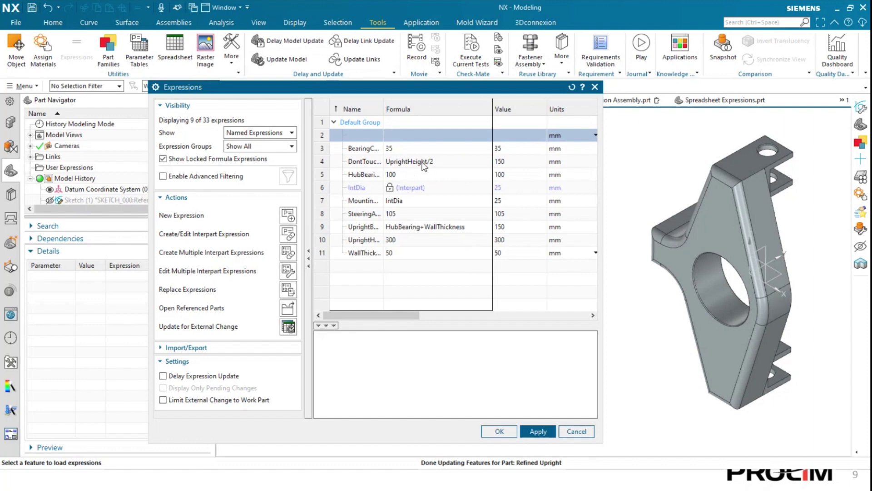
Step: Widen the Name column to read the full expression names, and close the Expressions dialog without preserving the changes
{"action": "left_click", "coordinate": [410, 150]}
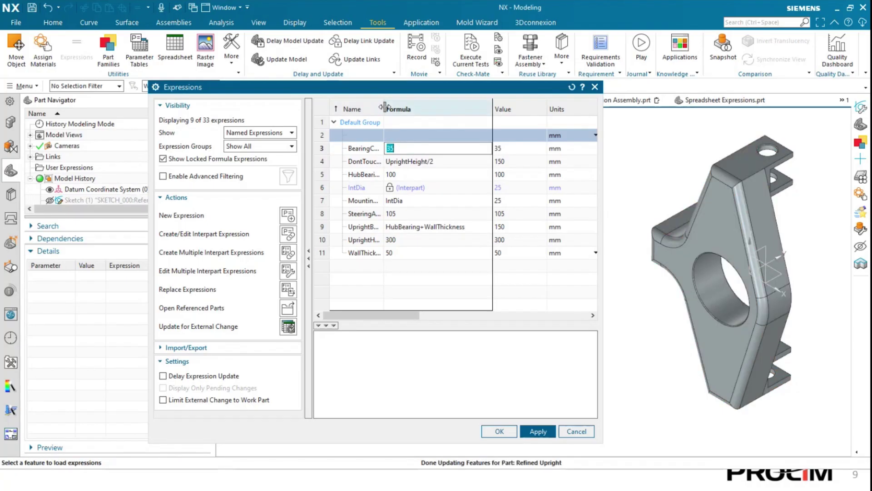
{"action": "left_click_drag", "start_coordinate": [384, 109], "coordinate": [409, 110]}
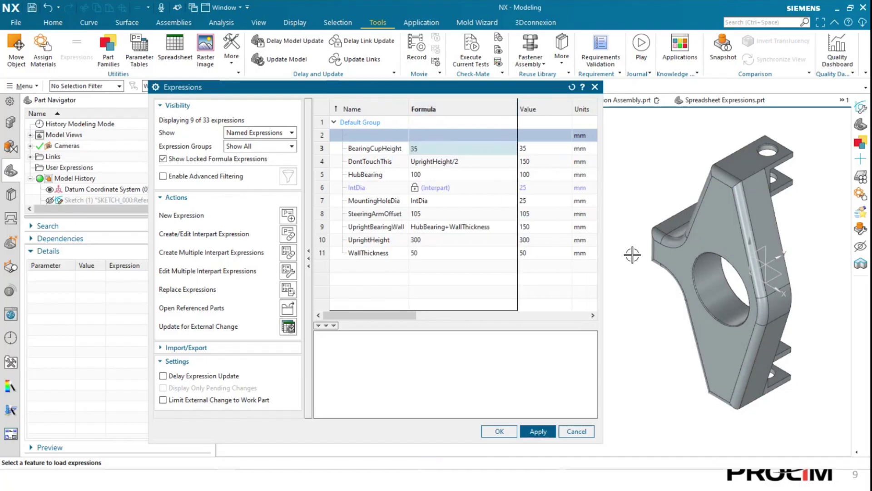
{"action": "left_click", "coordinate": [440, 254]}
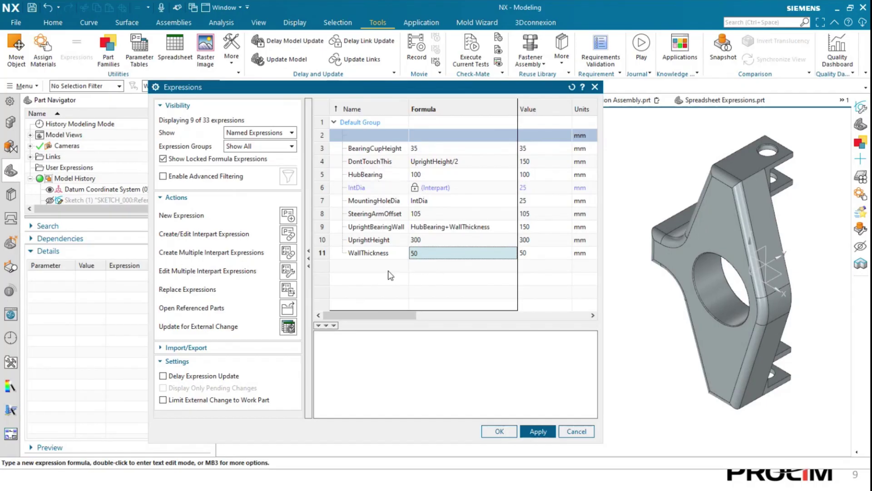
{"action": "left_click", "coordinate": [467, 161]}
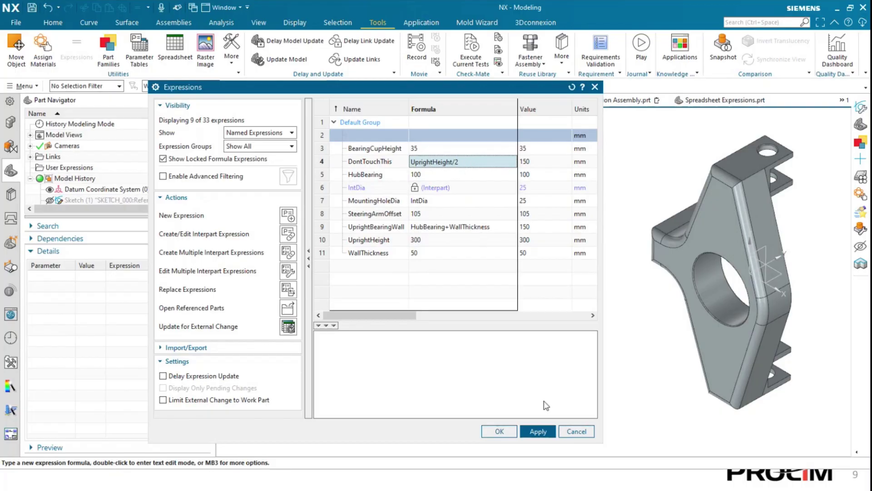
{"action": "left_click", "coordinate": [577, 431]}
{"action": "left_click", "coordinate": [522, 251]}
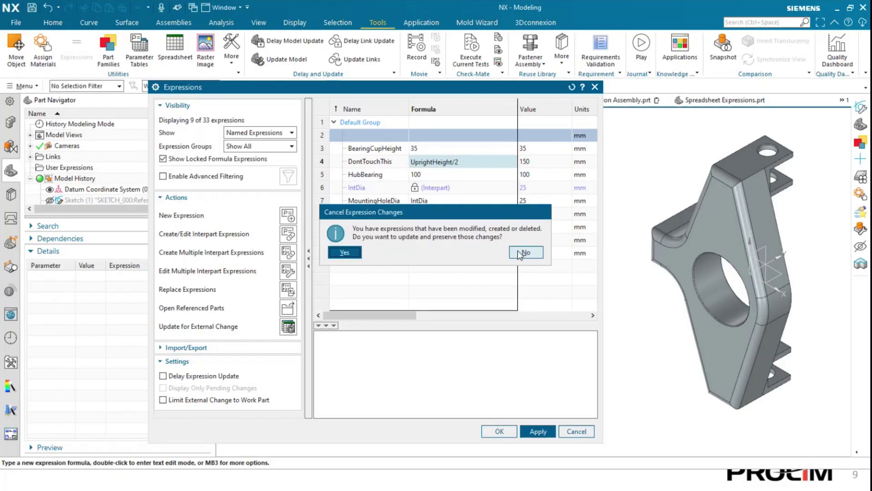
Step: Select the upright's reference sketch and list its feature expressions in the Expressions dialog
{"action": "left_click", "coordinate": [76, 199]}
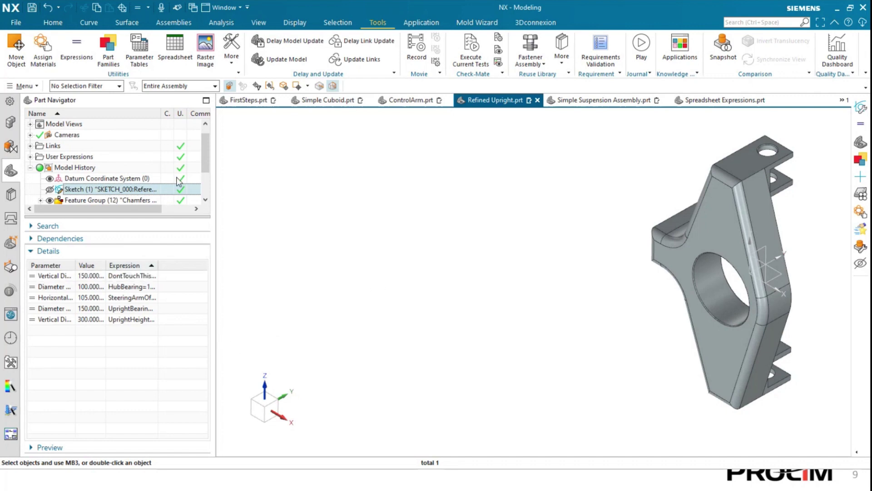
{"action": "left_click", "coordinate": [77, 43]}
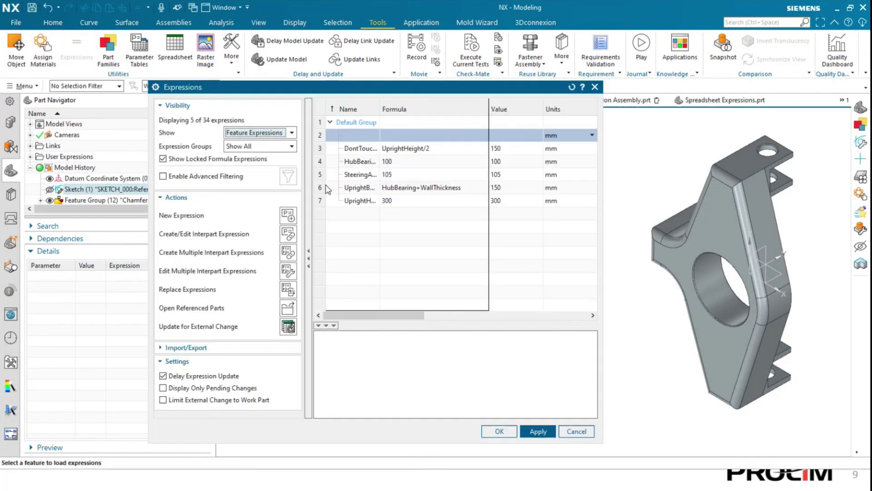
Step: Lock the formula of the expression driven by UprightHeight/2 and accept the Expressions dialog
{"action": "right_click", "coordinate": [366, 152]}
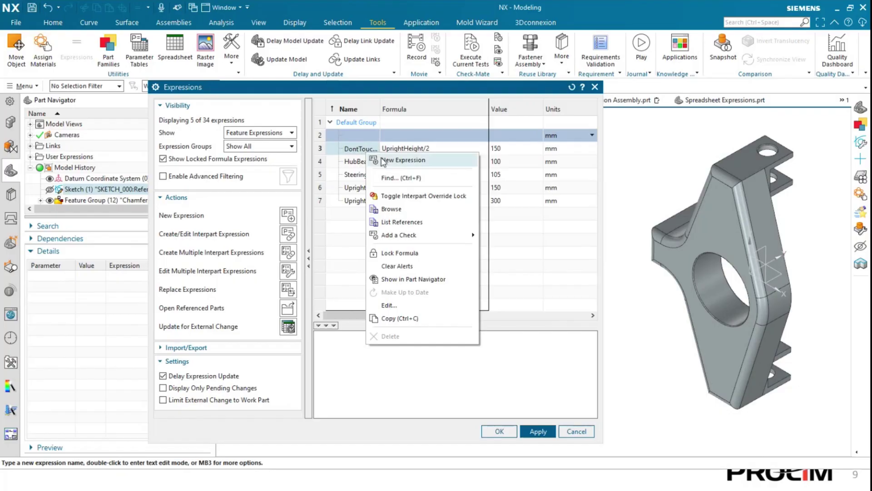
{"action": "left_click", "coordinate": [408, 256]}
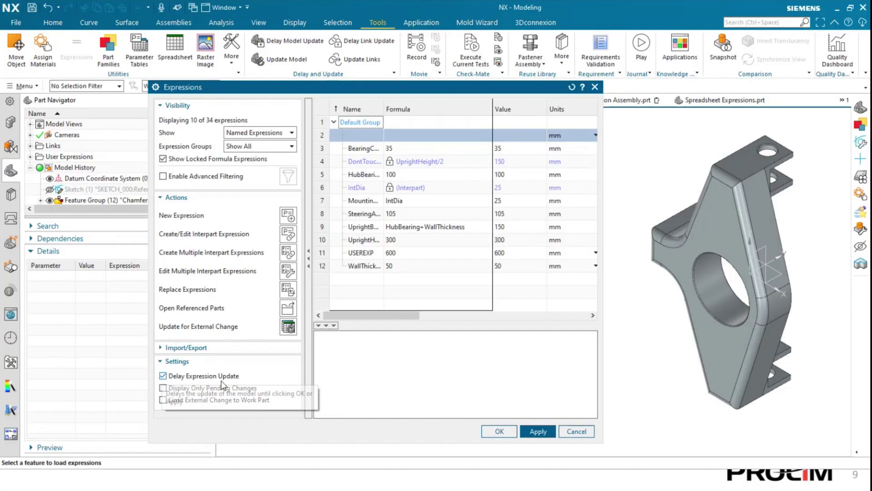
{"action": "left_click", "coordinate": [500, 431]}
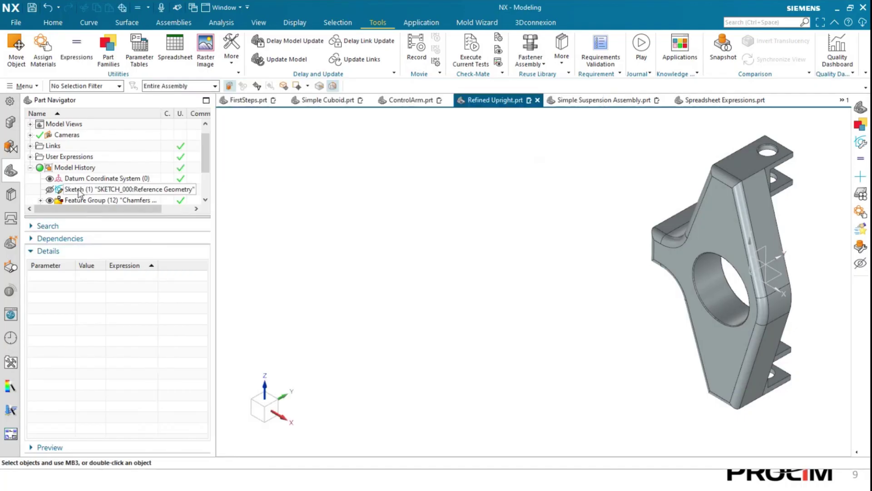
Step: Select the upright's reference sketch and widen the Expression column in its details to read the full formulas
{"action": "left_click", "coordinate": [59, 190]}
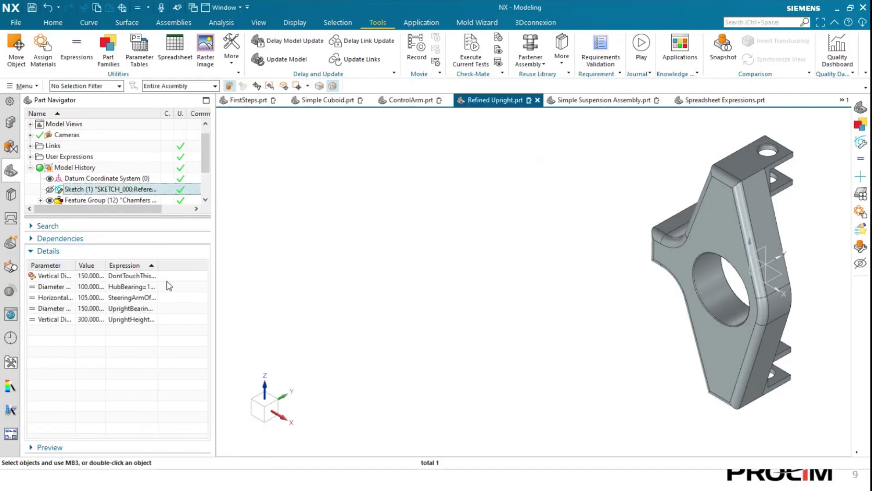
{"action": "left_click_drag", "start_coordinate": [185, 274], "coordinate": [200, 274]}
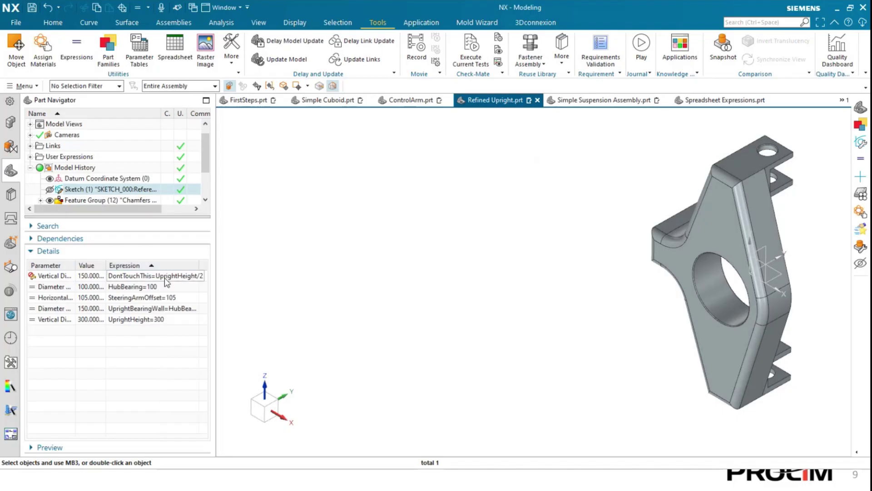
{"action": "left_click", "coordinate": [165, 278]}
{"action": "left_click", "coordinate": [335, 268]}
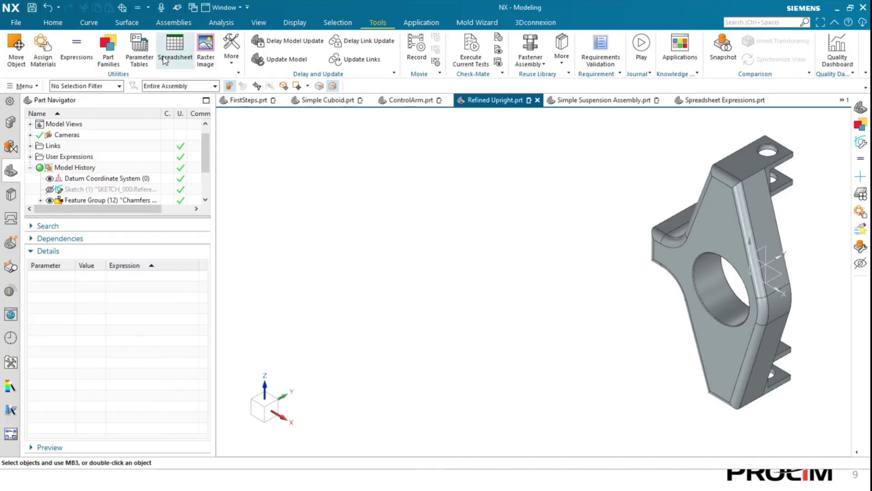
Step: Reopen the Expressions dialog and look up the unlock option for the locked UprightHeight/2 expression without applying it
{"action": "left_click", "coordinate": [76, 45]}
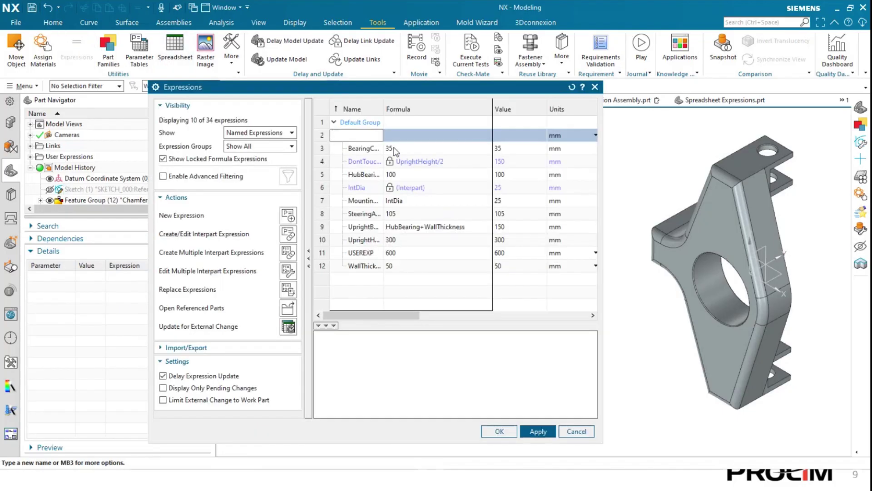
{"action": "right_click", "coordinate": [359, 169]}
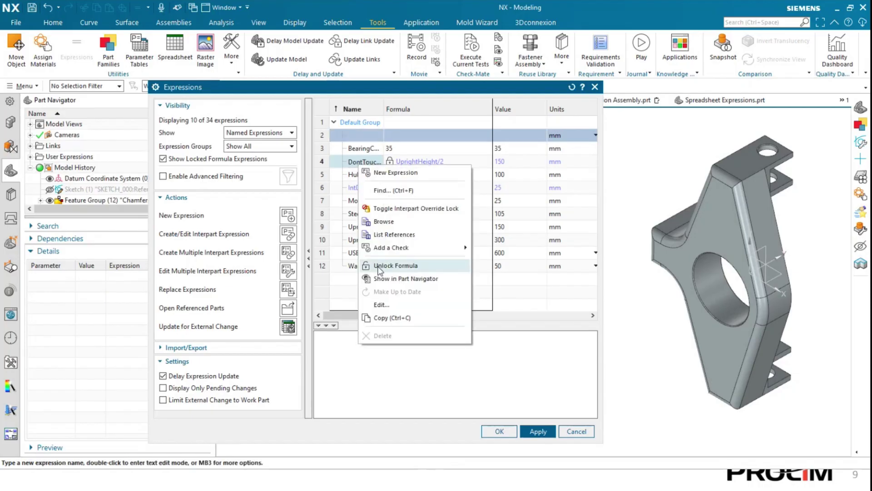
{"action": "left_click", "coordinate": [626, 178]}
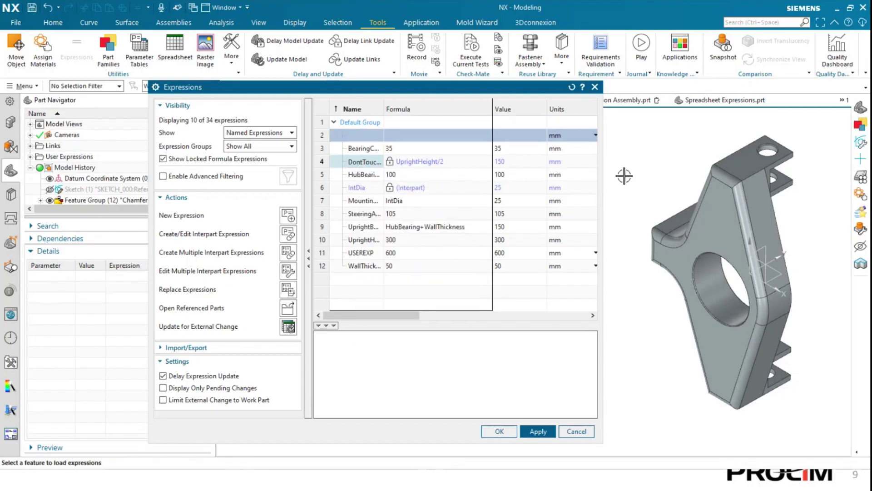
Step: Enlarge the Expressions dialog and widen the Source column to read where the interpart IntDia expression comes from
{"action": "left_click", "coordinate": [358, 190]}
{"action": "left_click", "coordinate": [404, 193]}
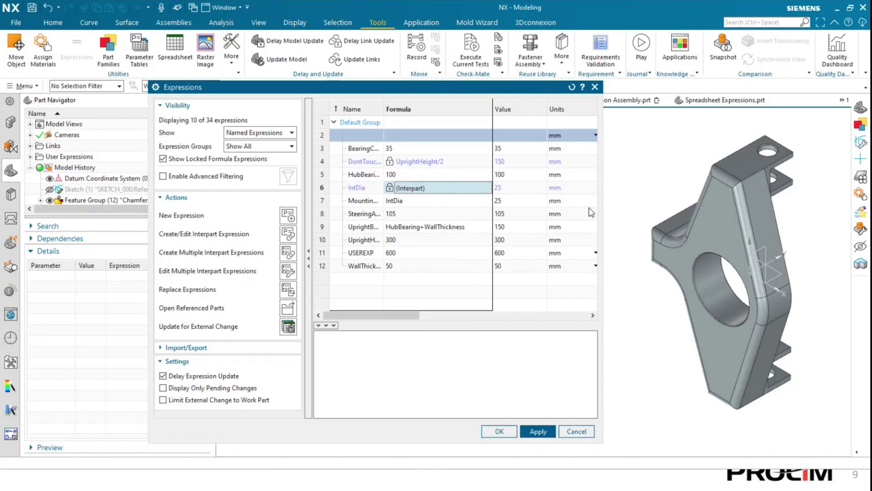
{"action": "left_click_drag", "start_coordinate": [600, 187], "coordinate": [795, 227]}
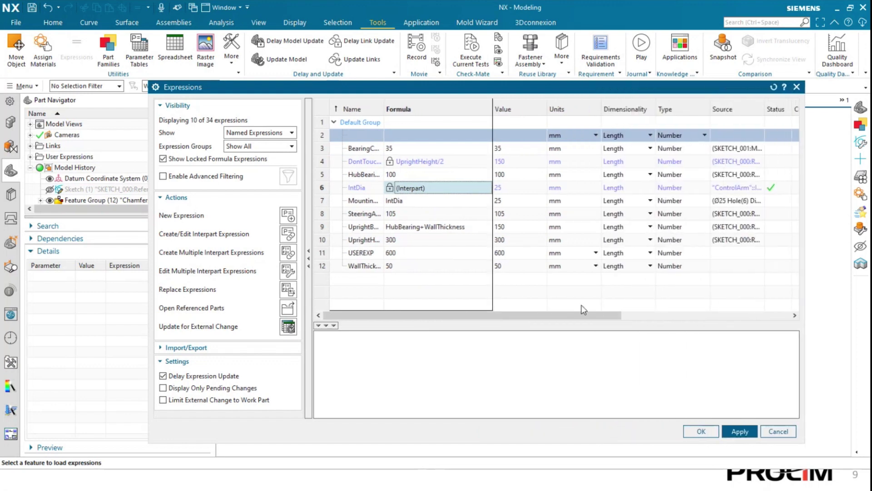
{"action": "left_click_drag", "start_coordinate": [610, 319], "coordinate": [705, 319]}
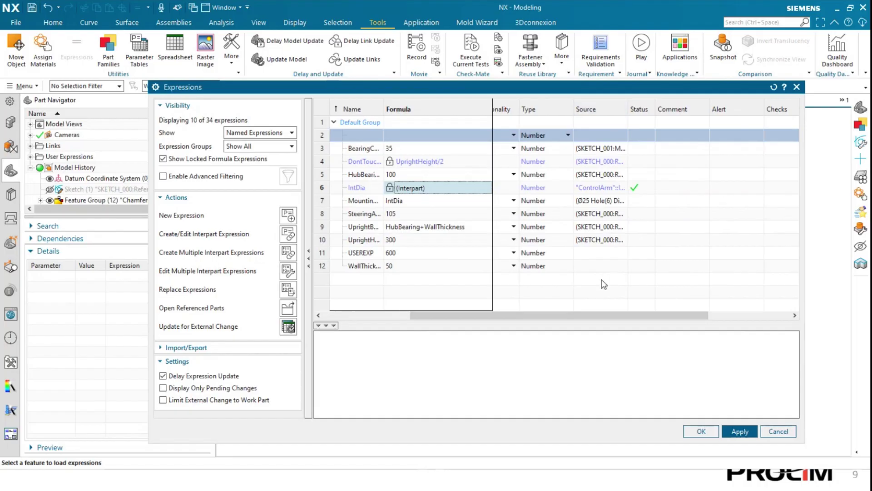
{"action": "left_click", "coordinate": [601, 190]}
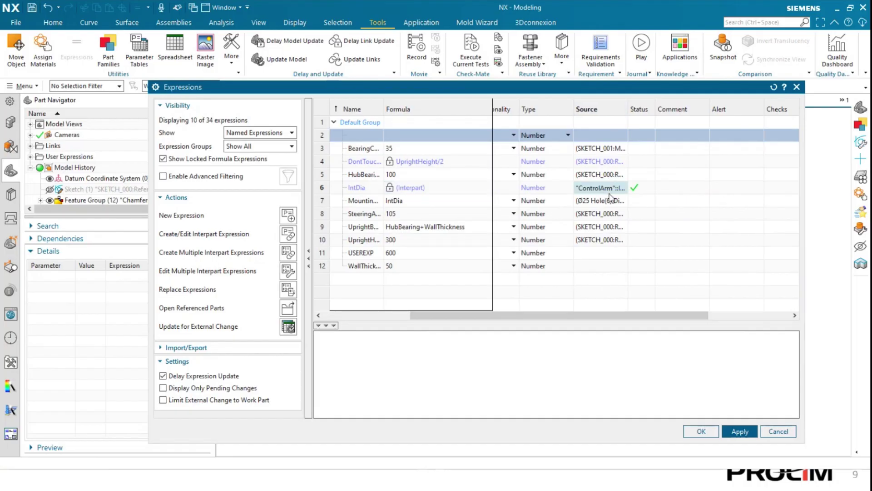
{"action": "left_click_drag", "start_coordinate": [629, 109], "coordinate": [772, 110]}
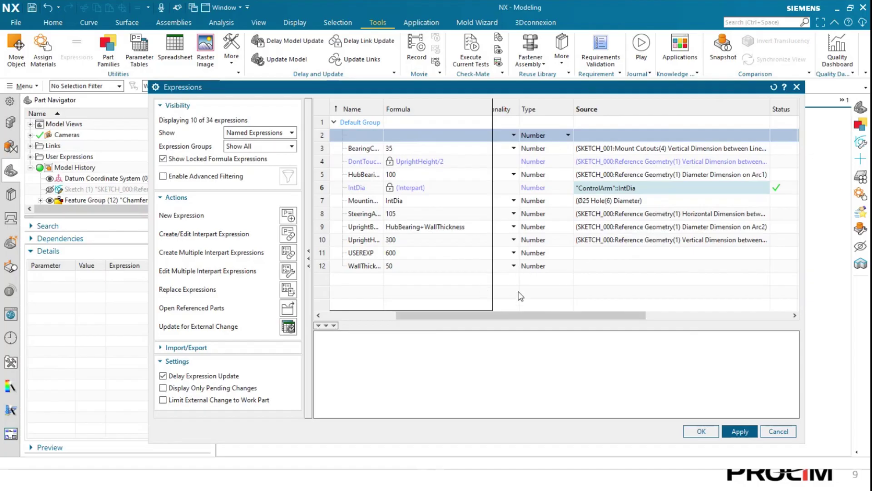
Step: Try the interpart override lock toggle on the IntDia expression and close the Expressions dialog without applying
{"action": "left_click", "coordinate": [429, 189]}
{"action": "right_click", "coordinate": [427, 193]}
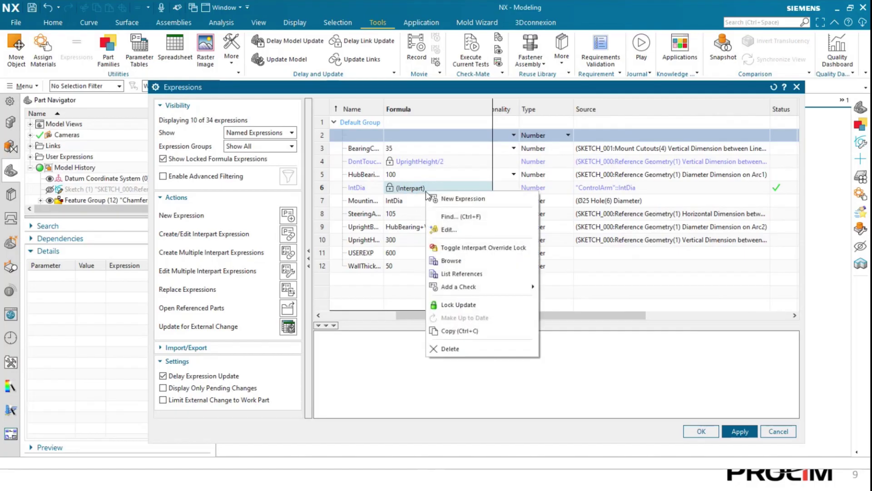
{"action": "left_click", "coordinate": [446, 249]}
{"action": "left_click", "coordinate": [797, 88]}
Step: Switch to the ControlArm part, open its reference sketch to view the named dimensions, and finish the sketch
{"action": "left_click", "coordinate": [406, 101]}
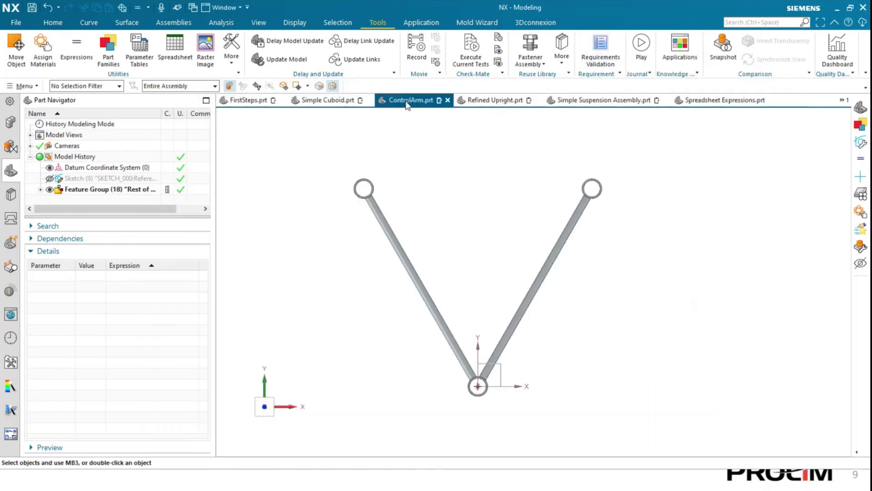
{"action": "double_click", "coordinate": [117, 177]}
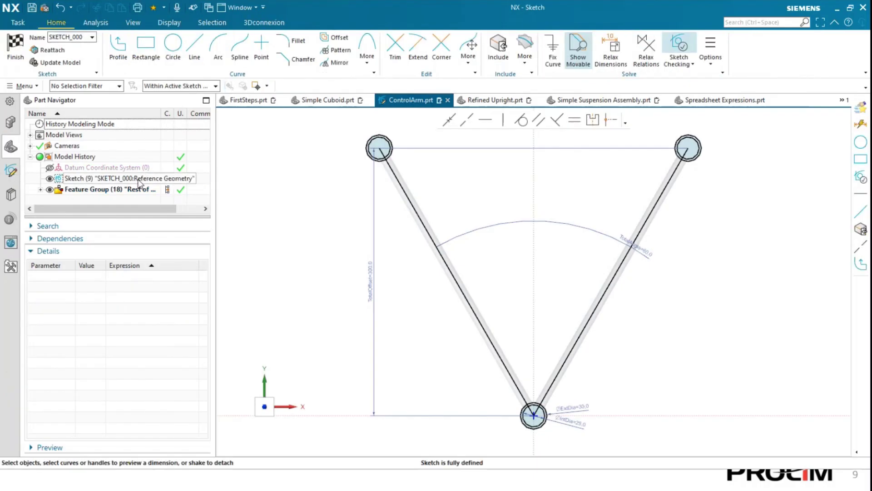
{"action": "left_click", "coordinate": [15, 50]}
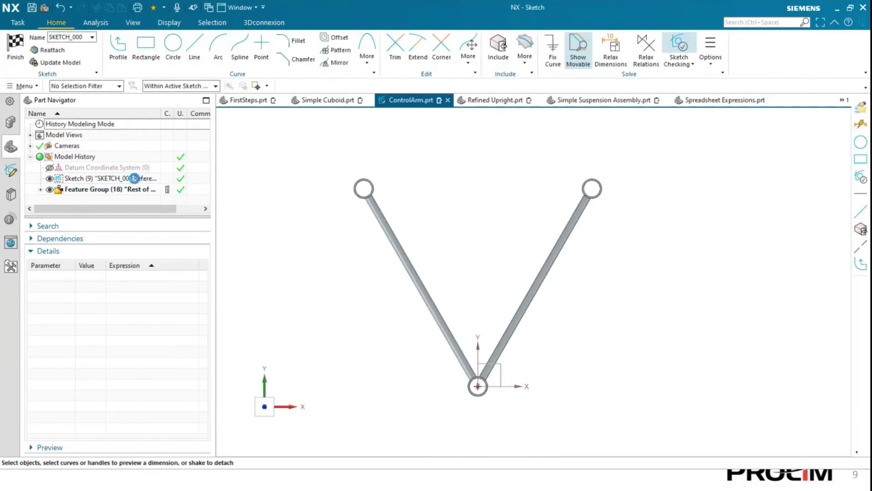
Step: Set the control arm's ExtDia expression to 50 in the reference sketch's details
{"action": "double_click", "coordinate": [136, 286]}
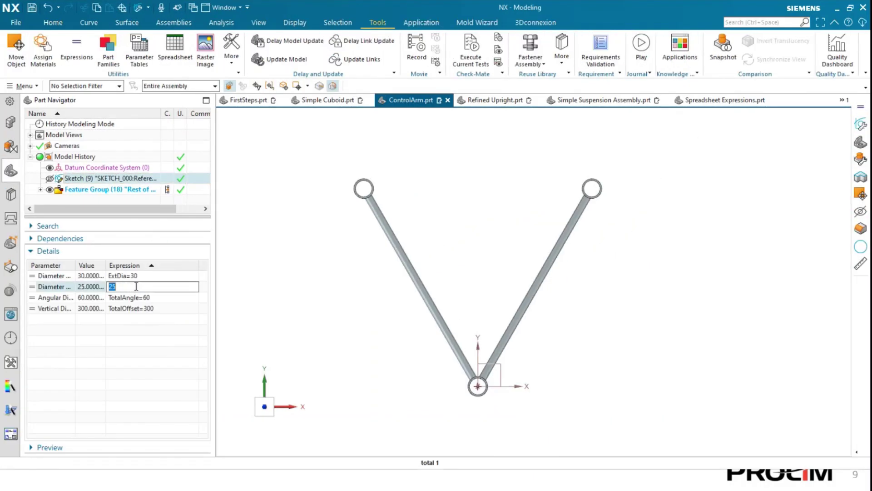
{"action": "double_click", "coordinate": [147, 276]}
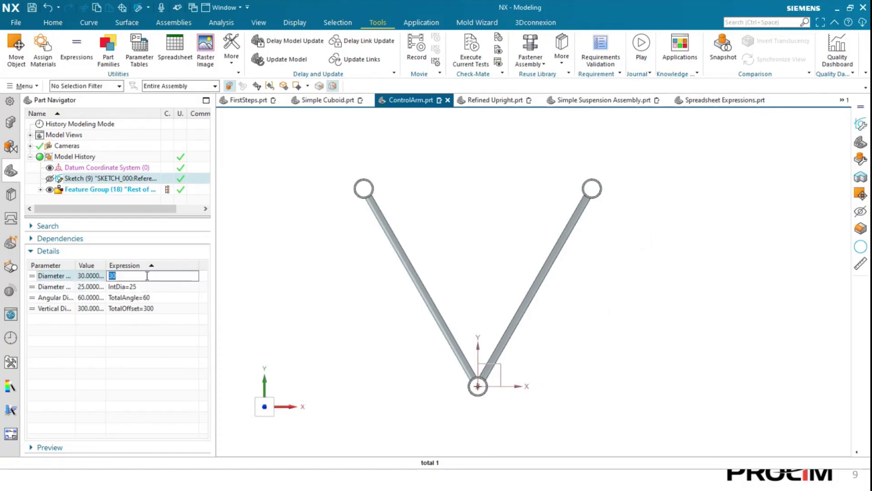
{"action": "type", "text": "5"}
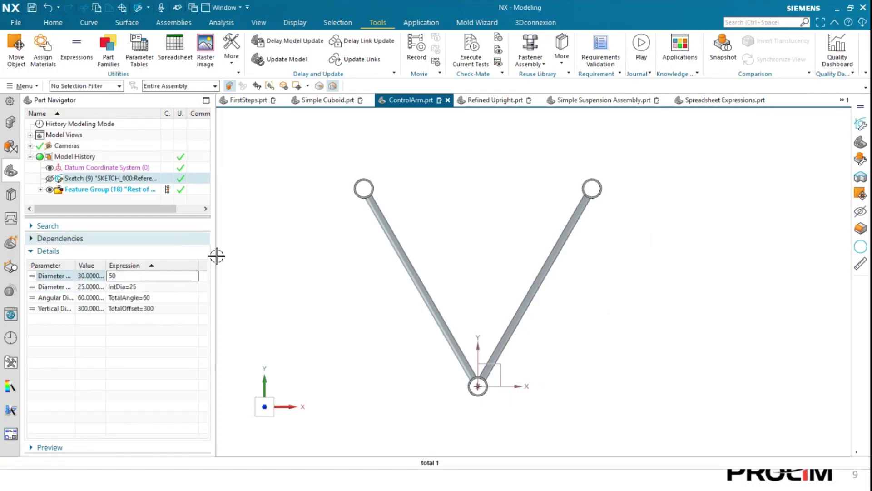
Step: Set the control arm's IntDia expression to 30
{"action": "double_click", "coordinate": [149, 287]}
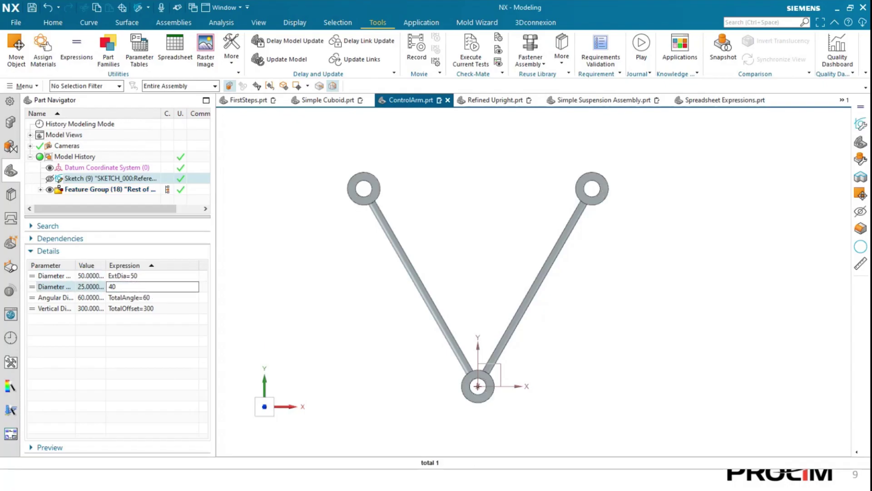
{"action": "key", "text": "BackSpace"}
{"action": "key", "text": "Return"}
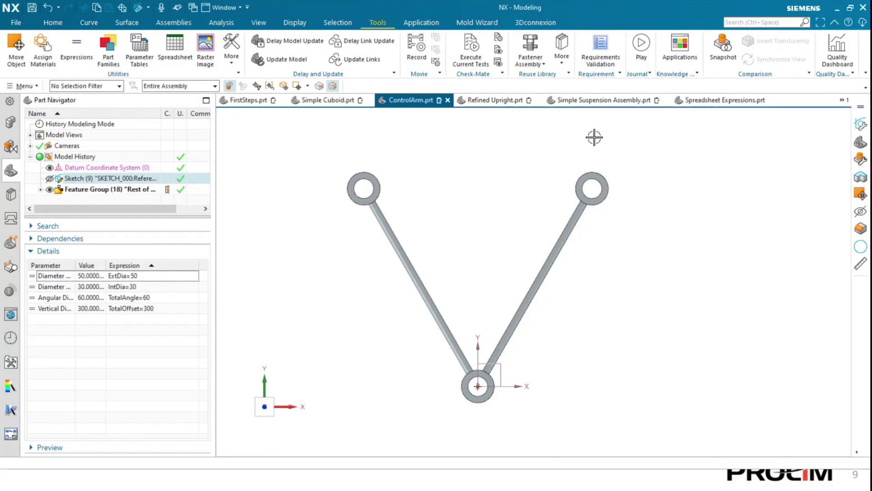
Step: Switch to the Refined Upright part and measure the hole face in the upper mounting lug
{"action": "left_click", "coordinate": [501, 103]}
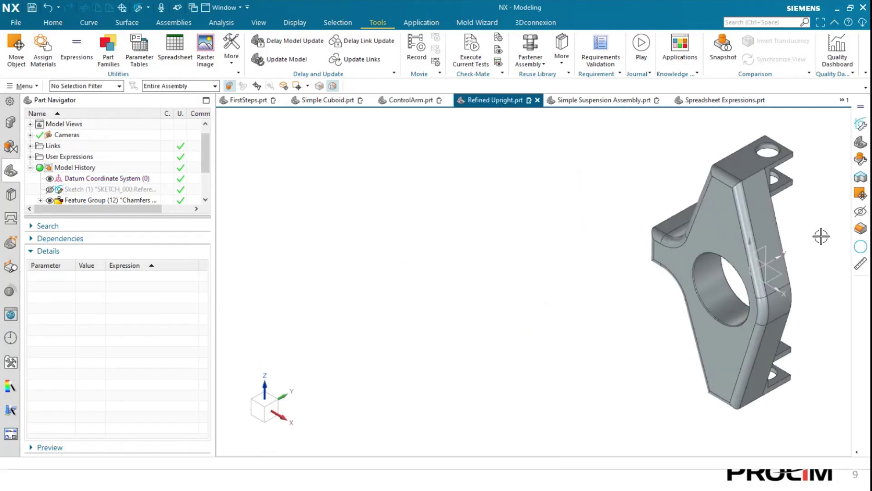
{"action": "middle_click_drag", "start_coordinate": [821, 235], "coordinate": [751, 259]}
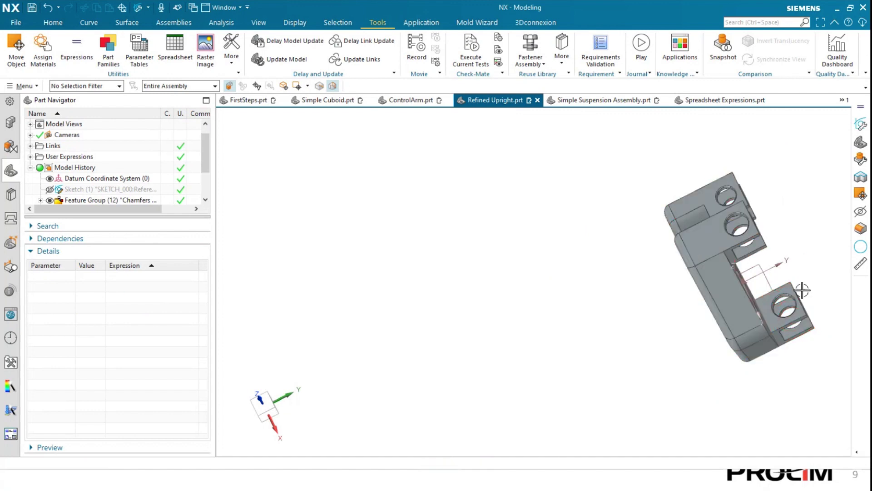
{"action": "middle_click_drag", "start_coordinate": [802, 290], "coordinate": [724, 262]}
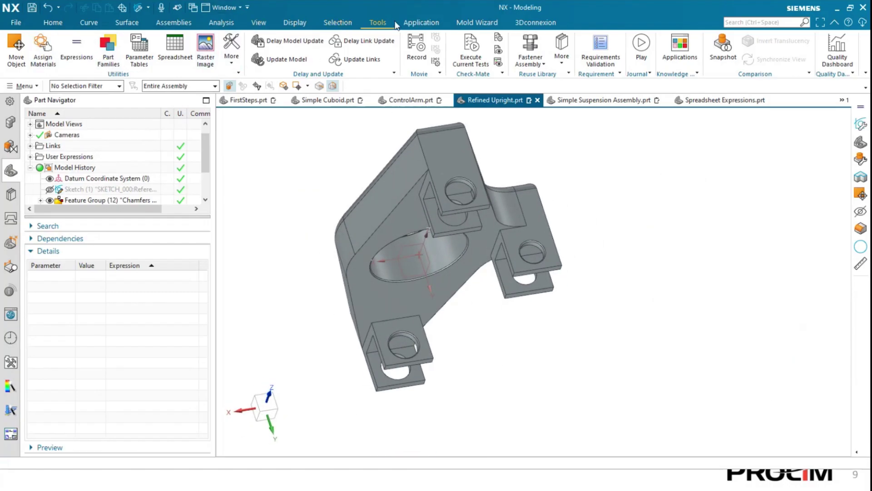
{"action": "left_click", "coordinate": [229, 23]}
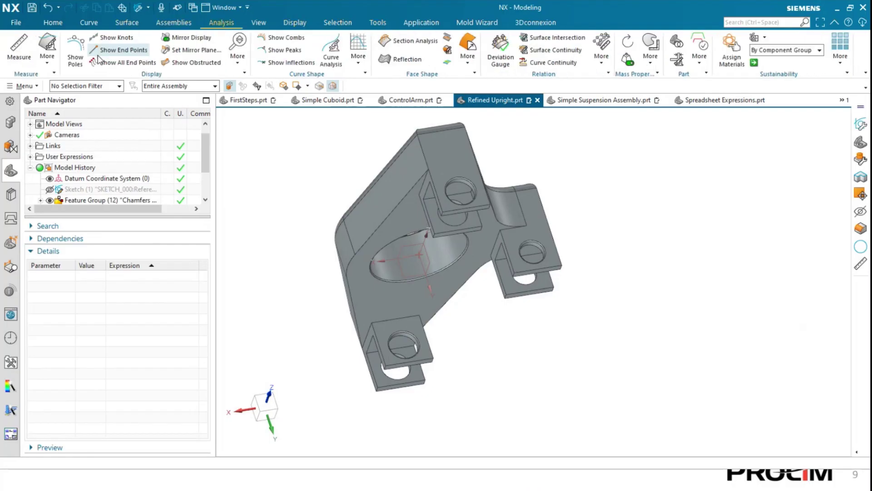
{"action": "left_click", "coordinate": [18, 50]}
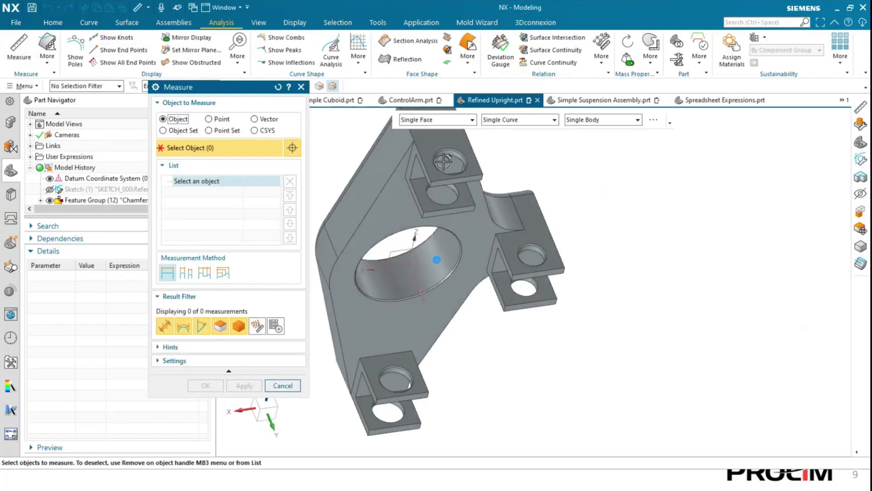
{"action": "left_click", "coordinate": [417, 178]}
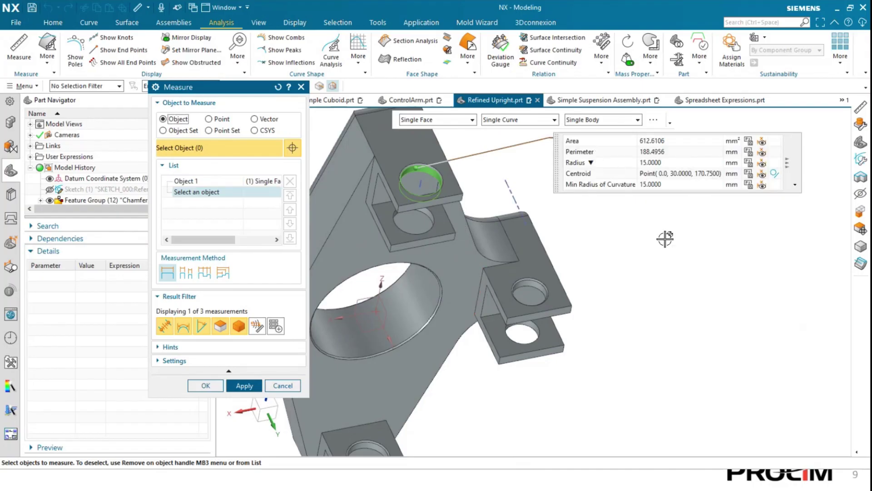
{"action": "left_click", "coordinate": [283, 385]}
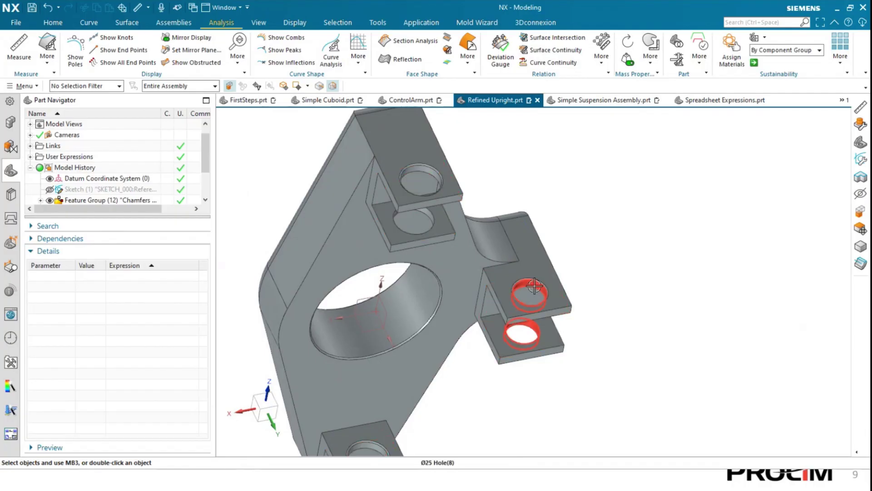
{"action": "left_click", "coordinate": [529, 289]}
{"action": "left_click", "coordinate": [20, 45]}
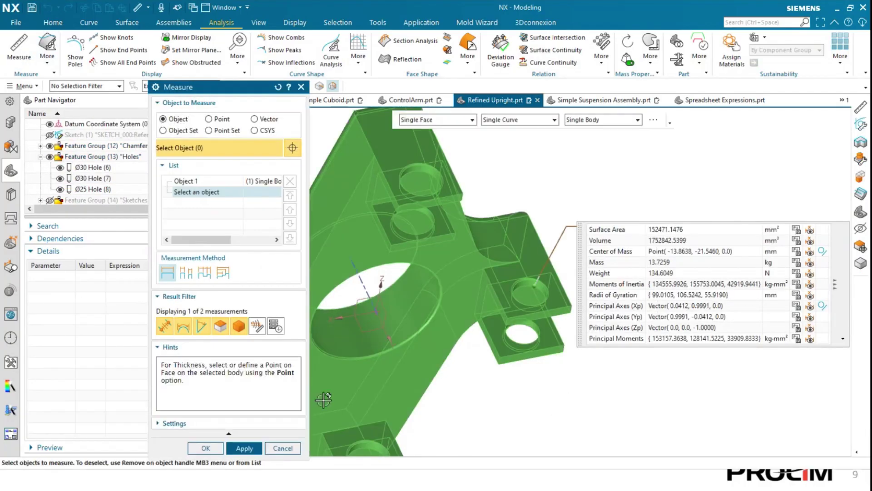
{"action": "left_click", "coordinate": [282, 448]}
Step: Measure the hole face in the steering arm lug, show its diameter instead of radius, and close the measurement
{"action": "left_click", "coordinate": [17, 48]}
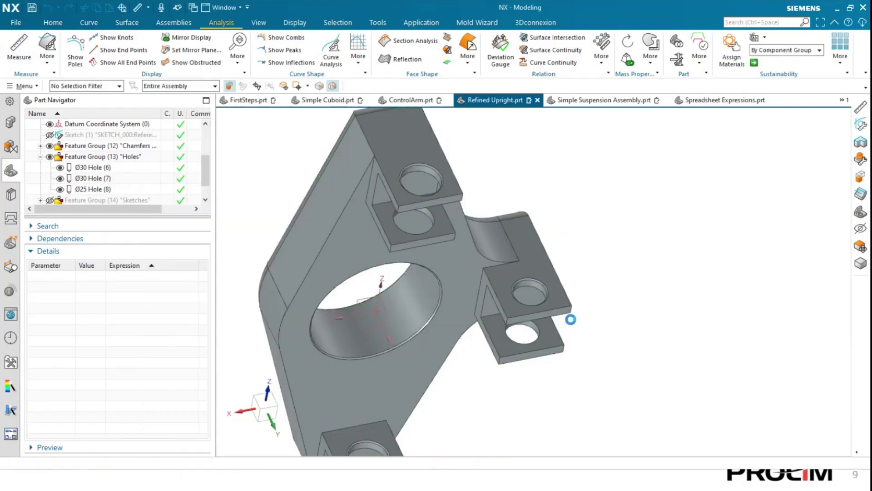
{"action": "left_click", "coordinate": [529, 292]}
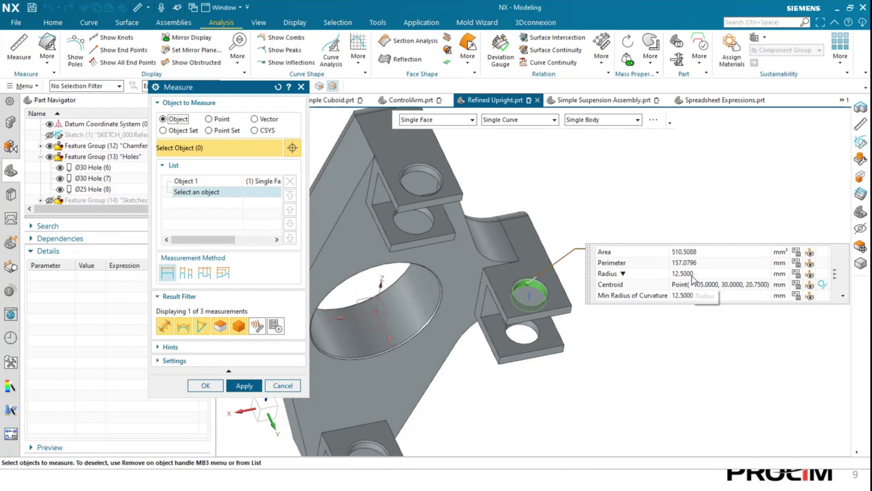
{"action": "left_click", "coordinate": [622, 274]}
{"action": "left_click", "coordinate": [614, 296]}
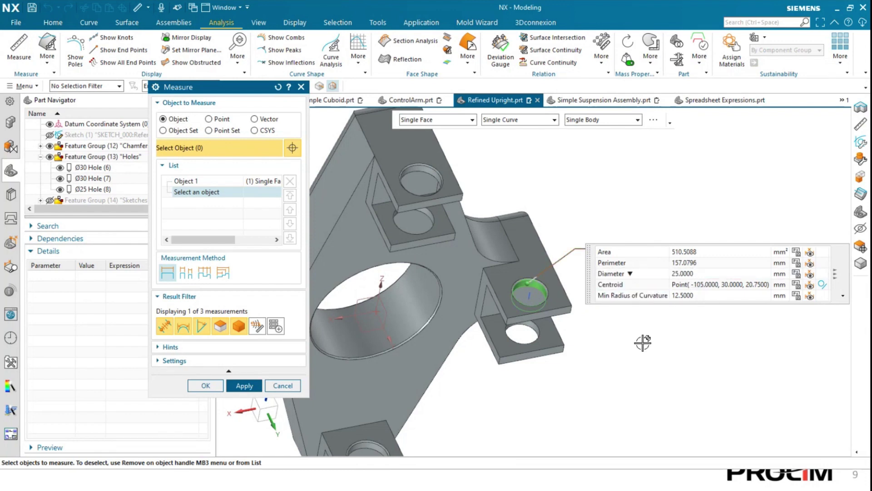
{"action": "left_click", "coordinate": [284, 385]}
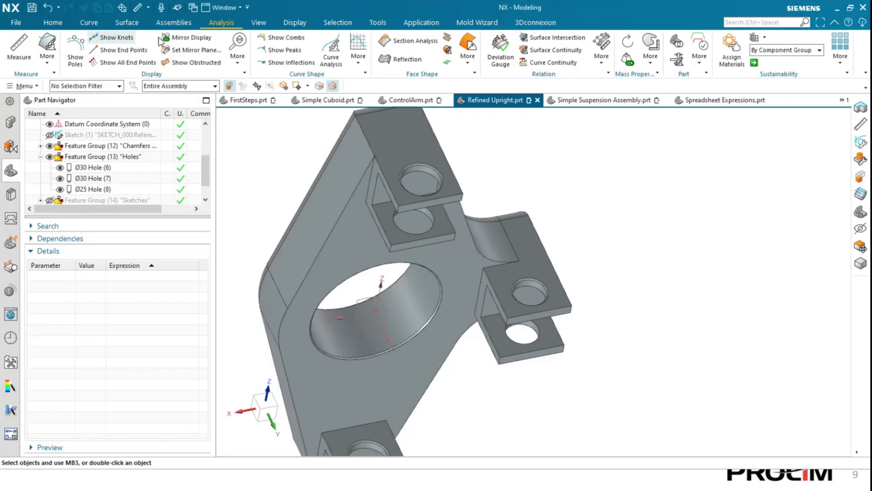
Step: Open the Refined Upright's expressions and widen the list to examine the source and status of the interpart IntDia expression
{"action": "left_click", "coordinate": [378, 22]}
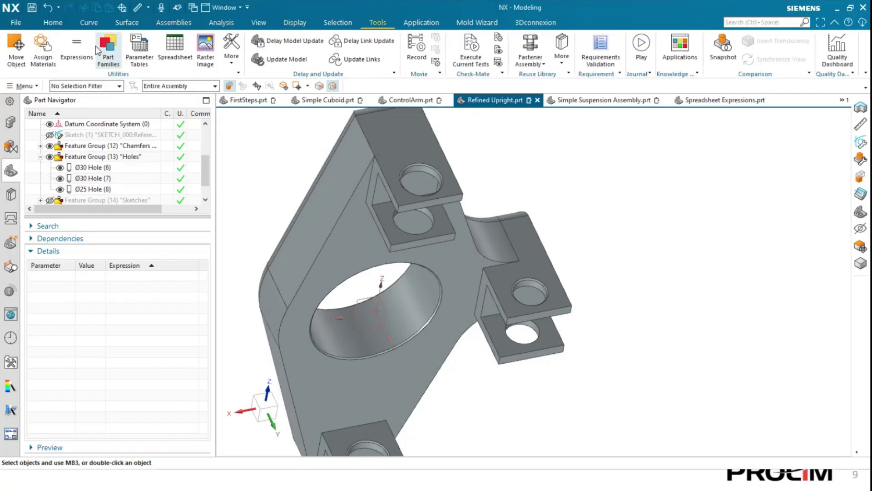
{"action": "left_click", "coordinate": [77, 46]}
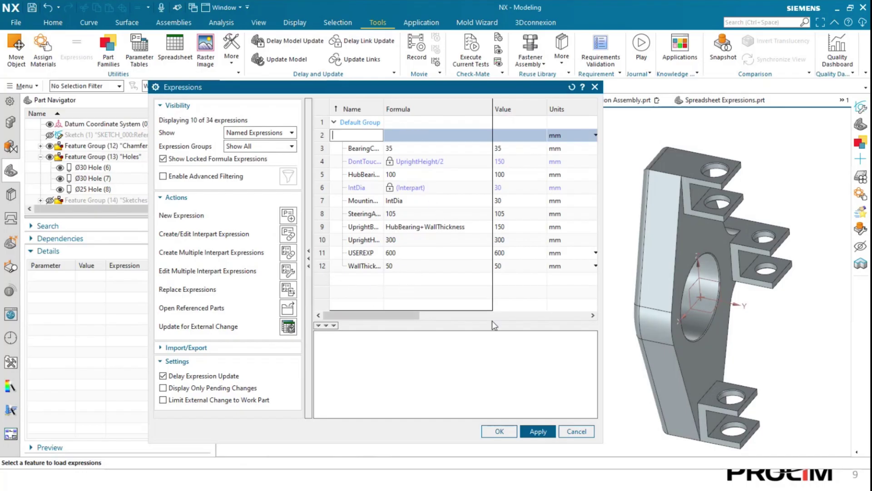
{"action": "left_click", "coordinate": [384, 312]}
{"action": "left_click_drag", "start_coordinate": [384, 313], "coordinate": [459, 312]}
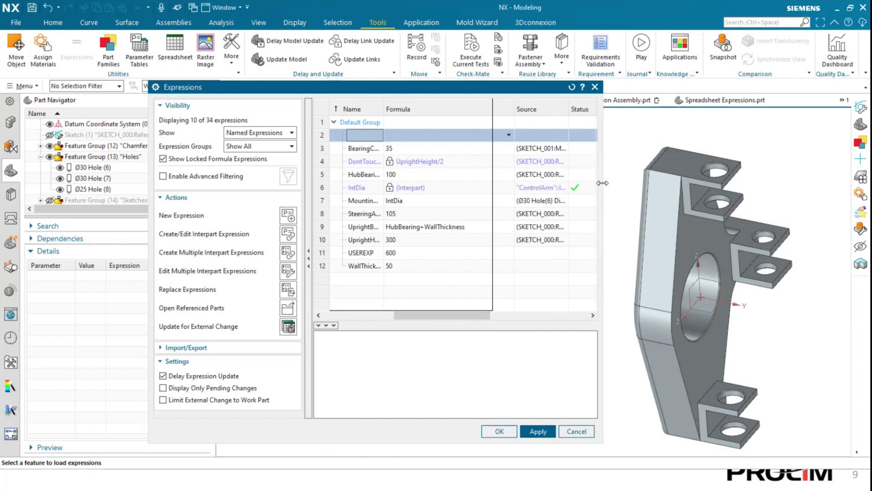
{"action": "left_click_drag", "start_coordinate": [603, 179], "coordinate": [727, 193]}
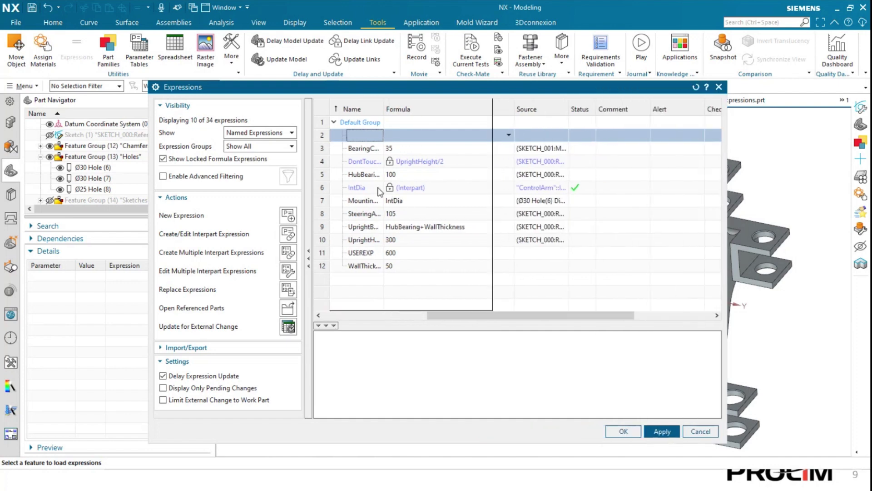
{"action": "left_click", "coordinate": [422, 189]}
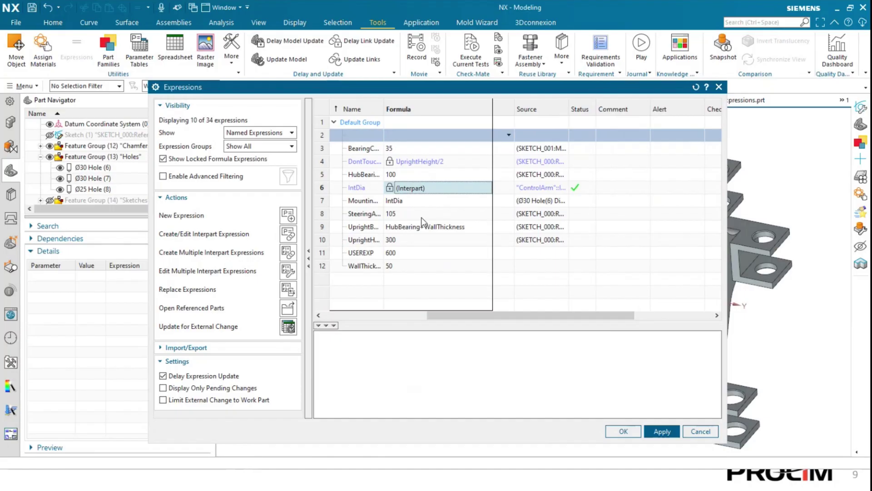
Step: List the references of the upright's IntDia expression, check which expression uses it, and close the report and the expressions list
{"action": "right_click", "coordinate": [373, 188]}
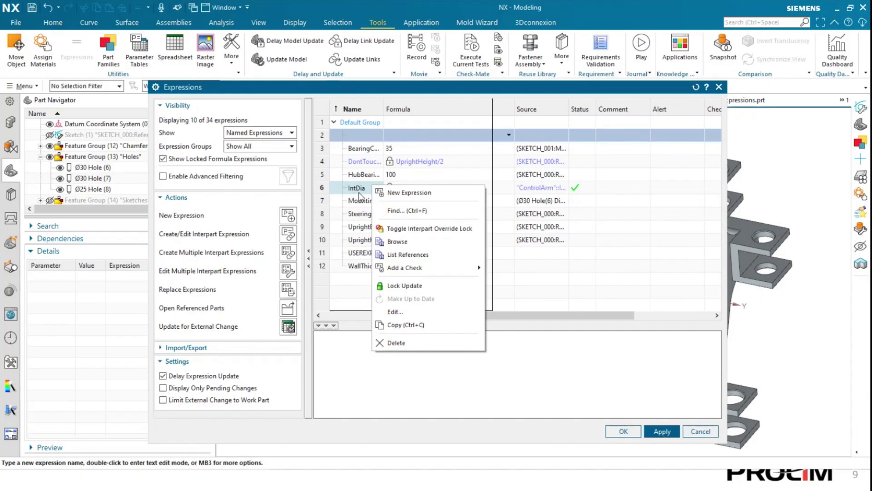
{"action": "left_click", "coordinate": [402, 255]}
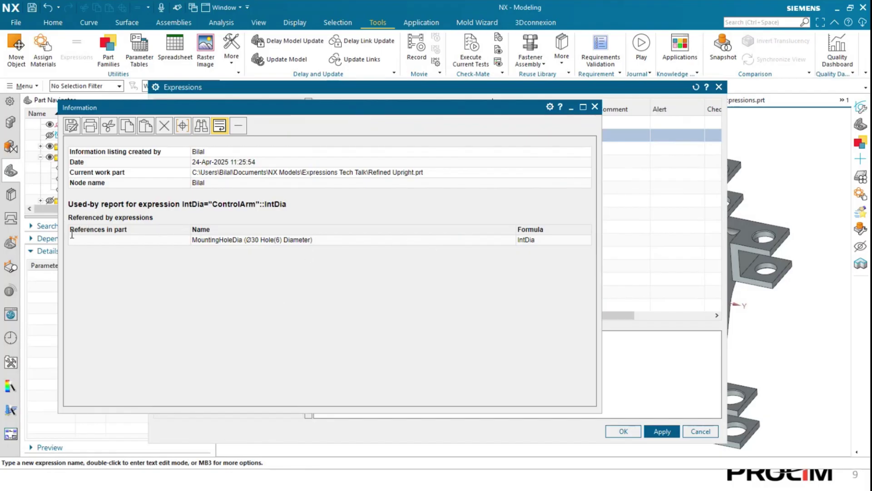
{"action": "mouse_move", "coordinate": [190, 240]}
{"action": "left_mouse_down"}
{"action": "mouse_move", "coordinate": [323, 255]}
{"action": "mouse_move", "coordinate": [193, 234]}
{"action": "left_mouse_up"}
{"action": "left_click", "coordinate": [595, 107]}
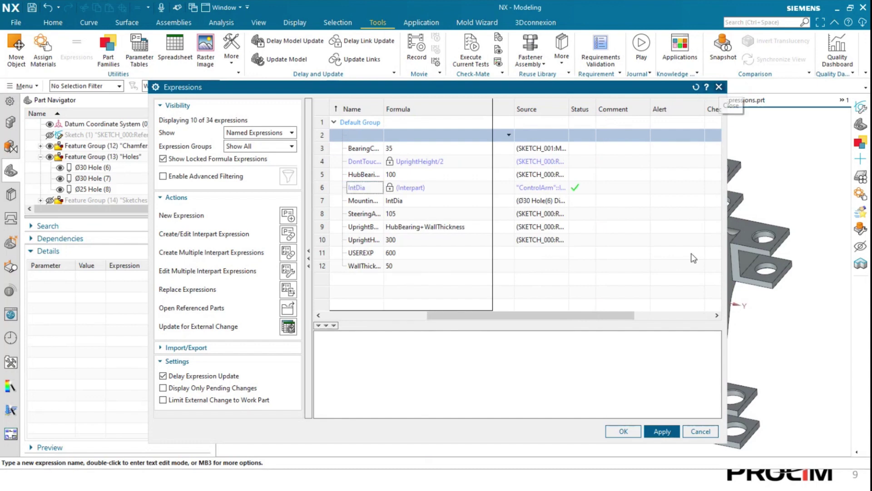
{"action": "left_click", "coordinate": [701, 432]}
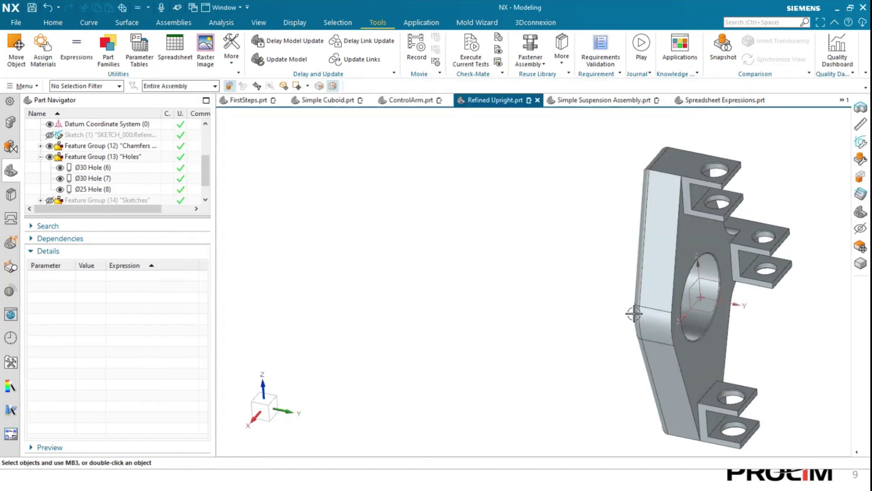
Step: Switch to the ControlArm part and list the references of its IntDia expression
{"action": "left_click", "coordinate": [410, 100]}
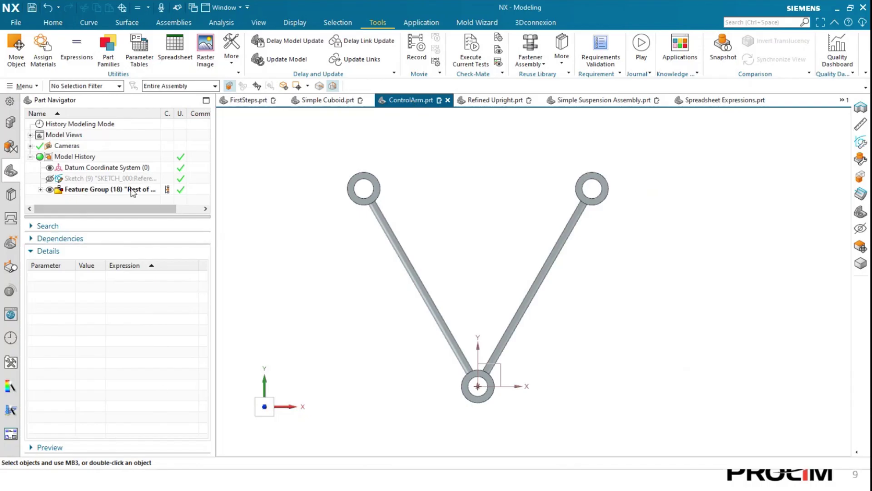
{"action": "left_click", "coordinate": [76, 48]}
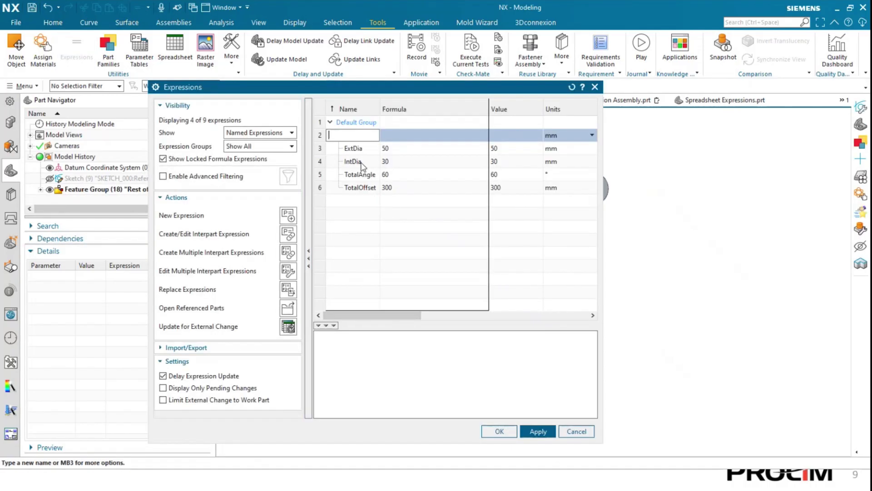
{"action": "right_click", "coordinate": [396, 161]}
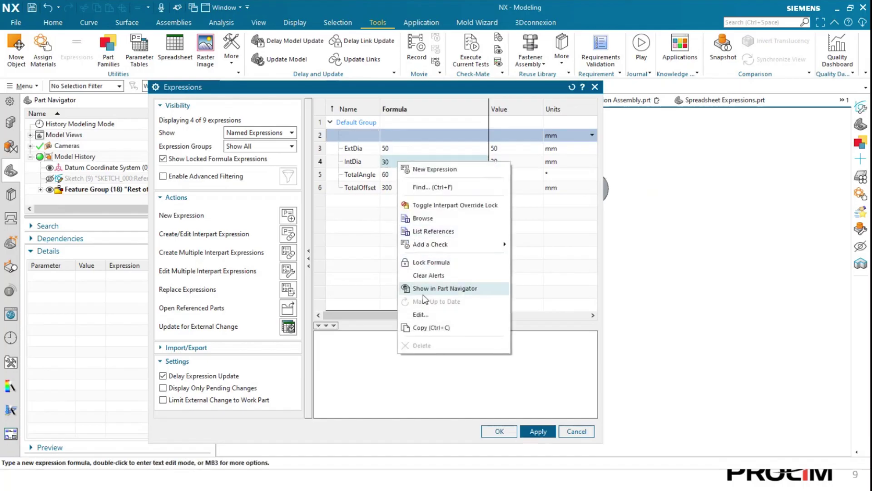
{"action": "left_click", "coordinate": [433, 231]}
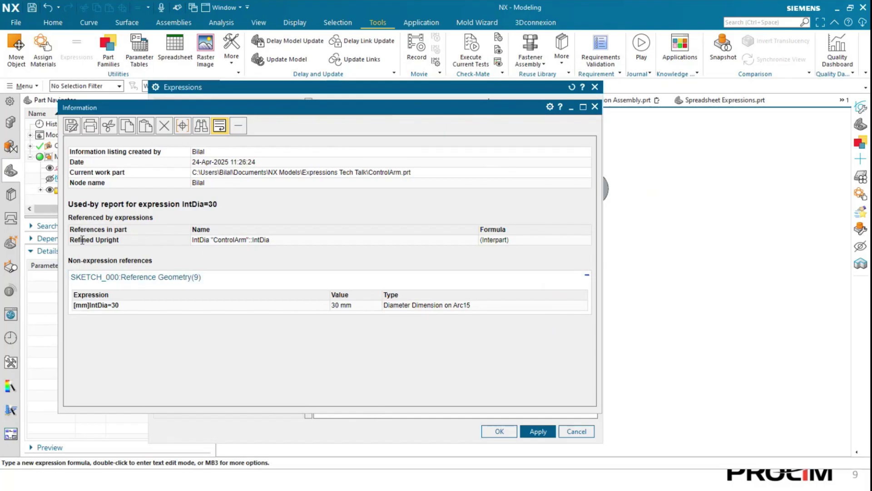
Step: Examine the used-by report for the Refined Upright interpart link and sketch reference, collapse and re-expand the sketch details, and close both windows
{"action": "mouse_move", "coordinate": [71, 210]}
{"action": "left_mouse_down"}
{"action": "mouse_move", "coordinate": [154, 217]}
{"action": "mouse_move", "coordinate": [68, 203]}
{"action": "left_mouse_up"}
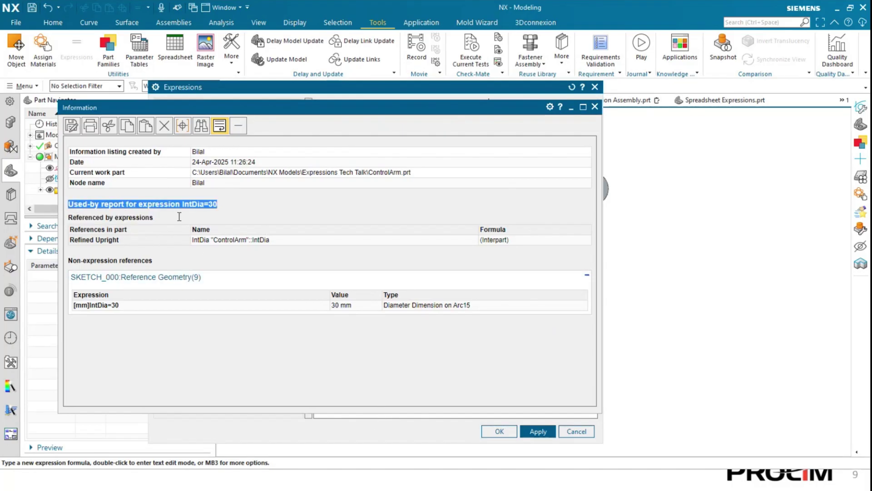
{"action": "left_click", "coordinate": [225, 215]}
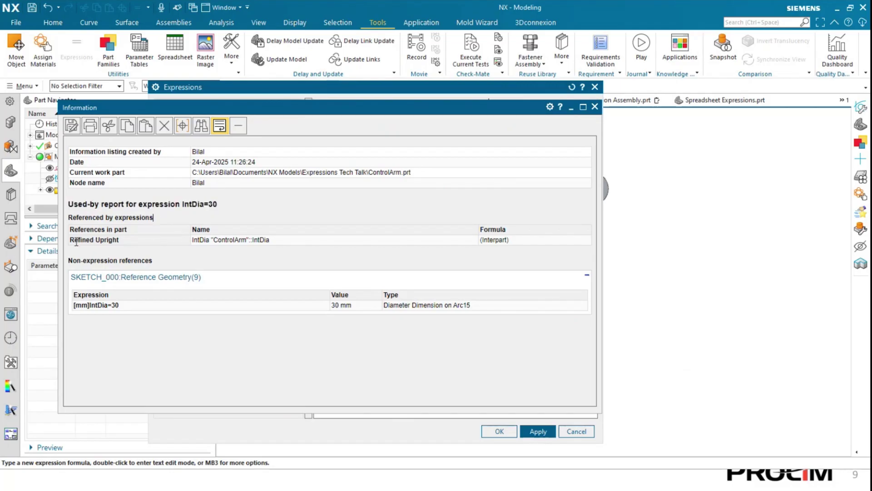
{"action": "left_click_drag", "start_coordinate": [71, 242], "coordinate": [120, 241]}
{"action": "left_click_drag", "start_coordinate": [200, 246], "coordinate": [260, 243]}
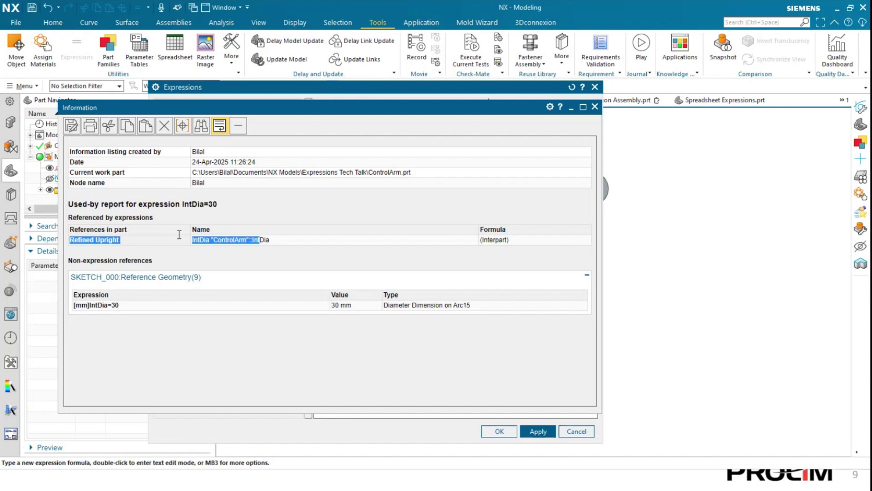
{"action": "left_click", "coordinate": [331, 275]}
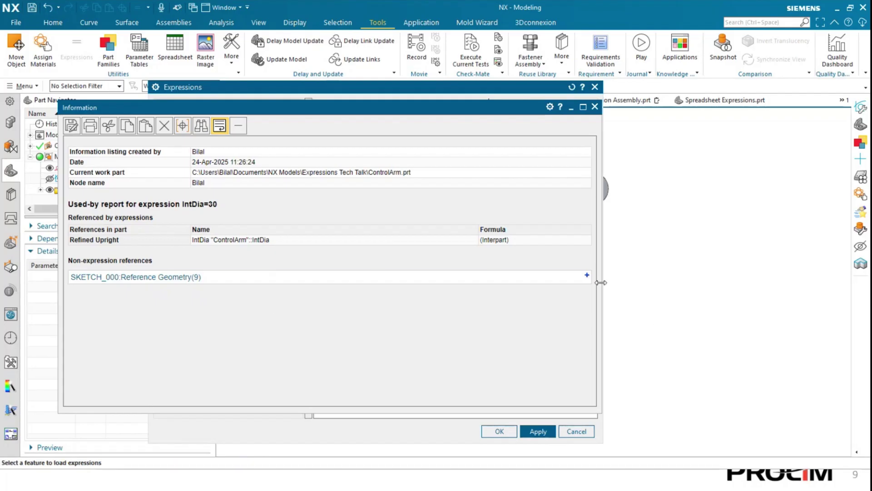
{"action": "left_click", "coordinate": [587, 276]}
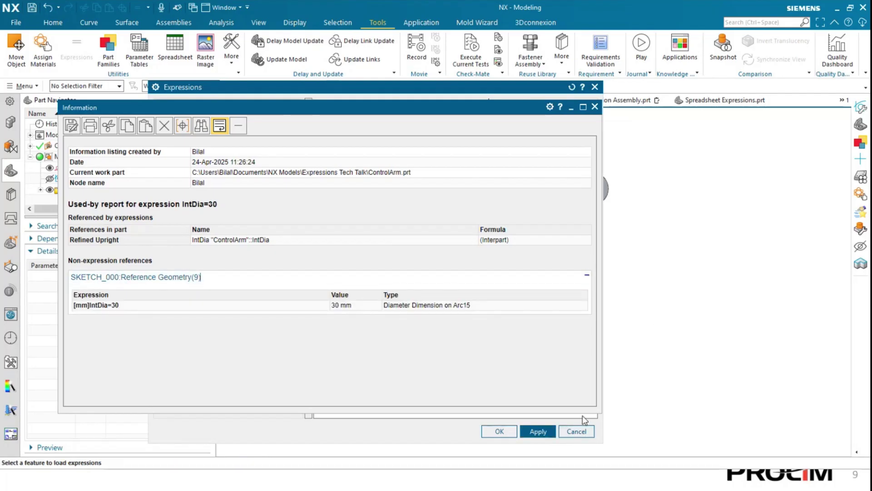
{"action": "left_click", "coordinate": [595, 108]}
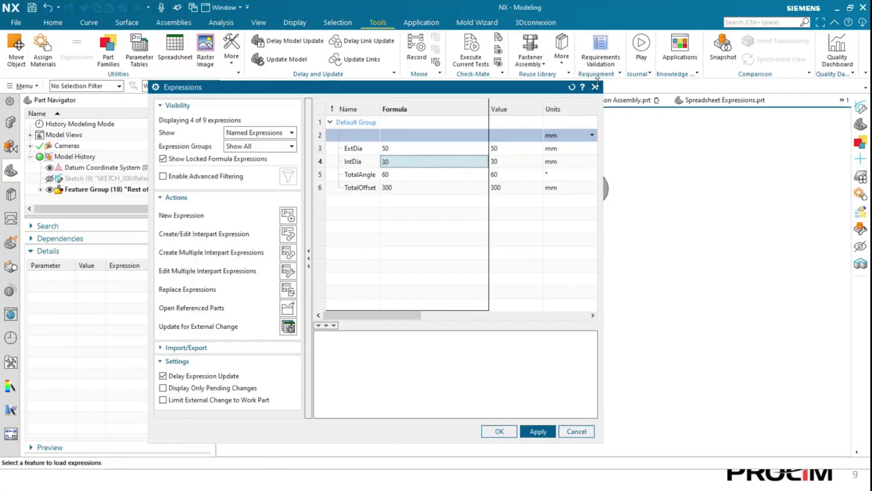
{"action": "left_click", "coordinate": [595, 87]}
Step: Switch to the Simple Suspension Assembly, open its expressions, and show all expressions to inspect p0 and p1
{"action": "left_click", "coordinate": [605, 100]}
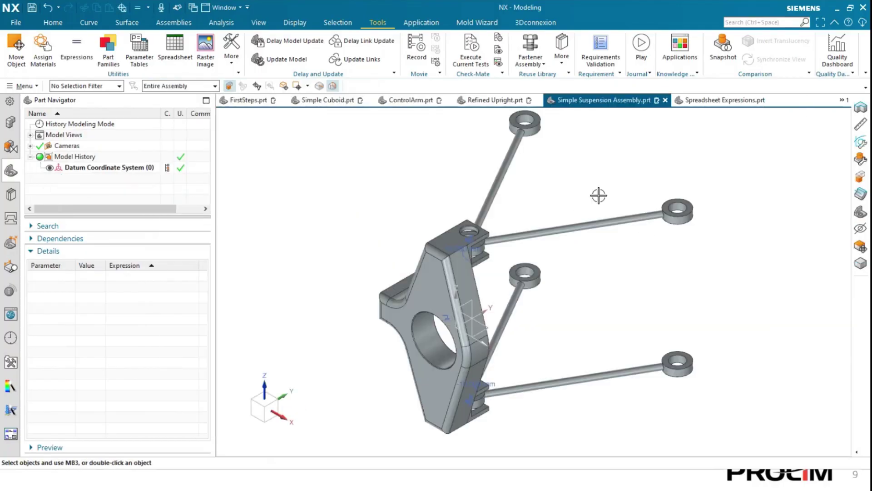
{"action": "middle_click_drag", "start_coordinate": [770, 322], "coordinate": [746, 296]}
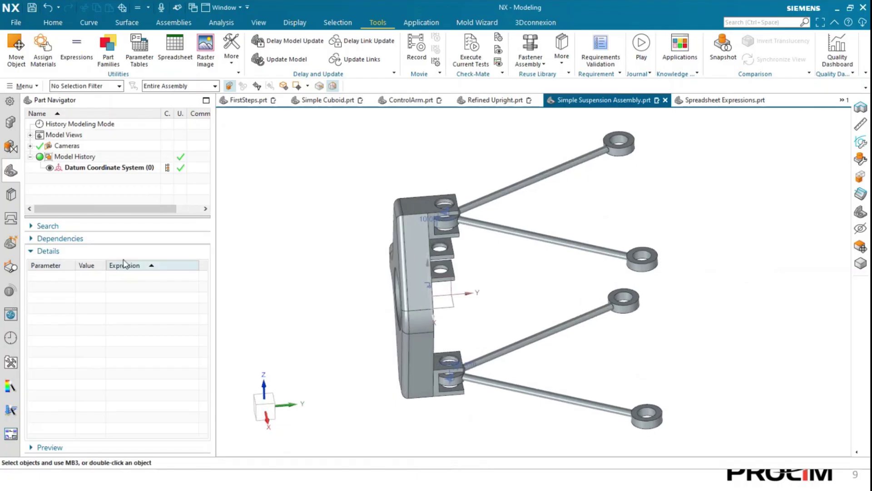
{"action": "left_click", "coordinate": [77, 46]}
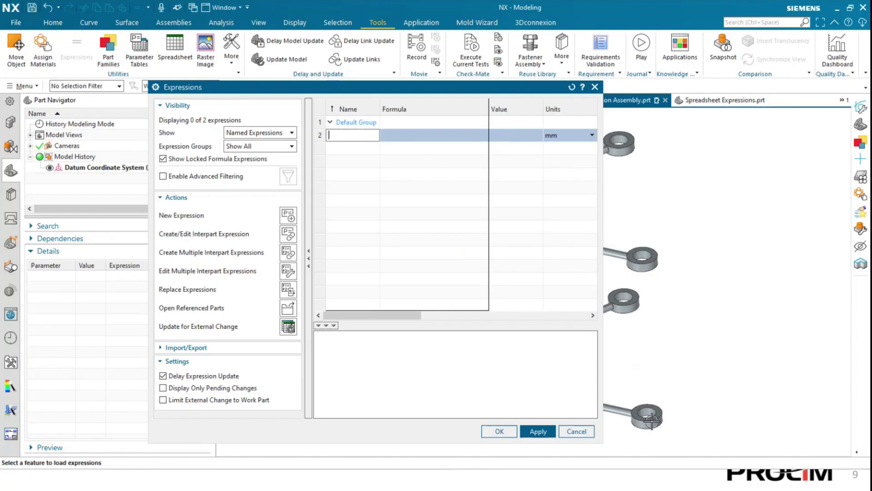
{"action": "middle_click_drag", "start_coordinate": [652, 421], "coordinate": [748, 312]}
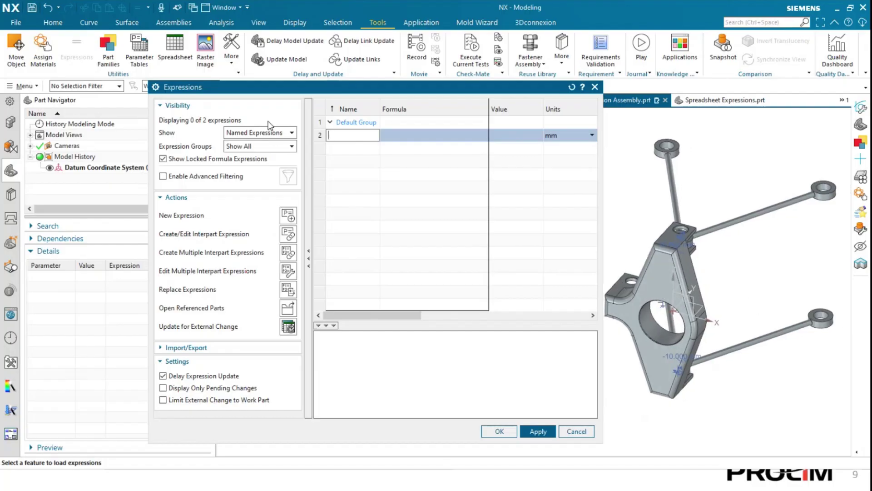
{"action": "left_click", "coordinate": [270, 134]}
{"action": "left_click", "coordinate": [252, 208]}
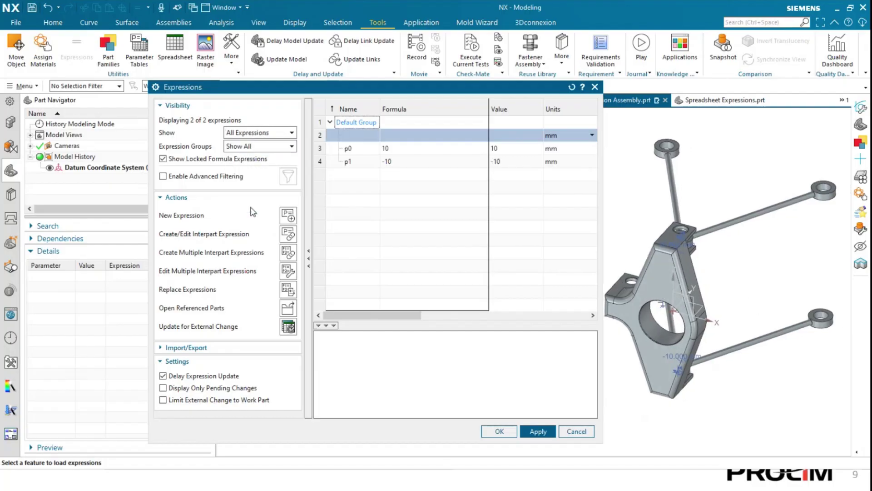
{"action": "left_click", "coordinate": [432, 149]}
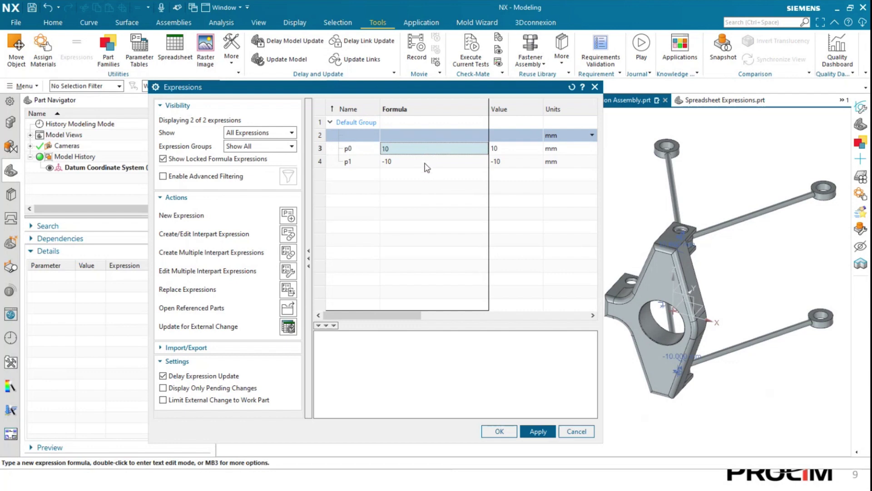
{"action": "left_click", "coordinate": [419, 162]}
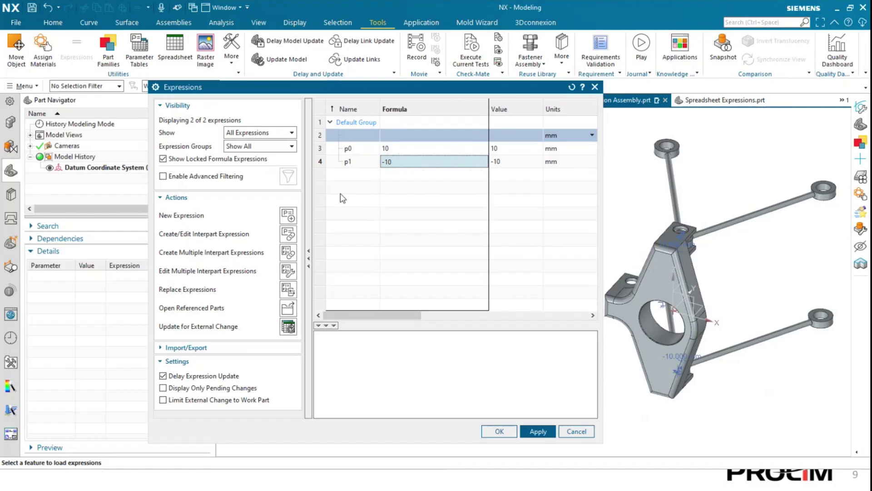
Step: Make the ControlArm component the work part within the assembly, keeping the expressions list open
{"action": "left_click", "coordinate": [10, 123]}
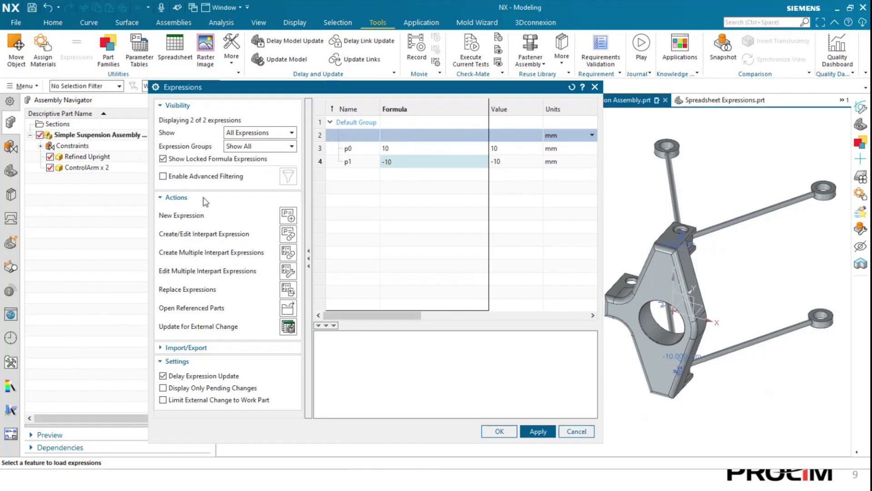
{"action": "right_click", "coordinate": [91, 174]}
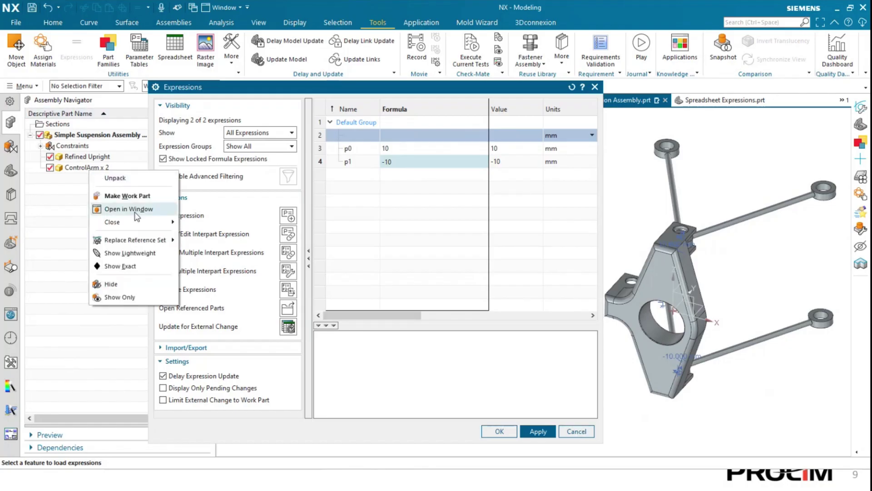
{"action": "left_click", "coordinate": [122, 196]}
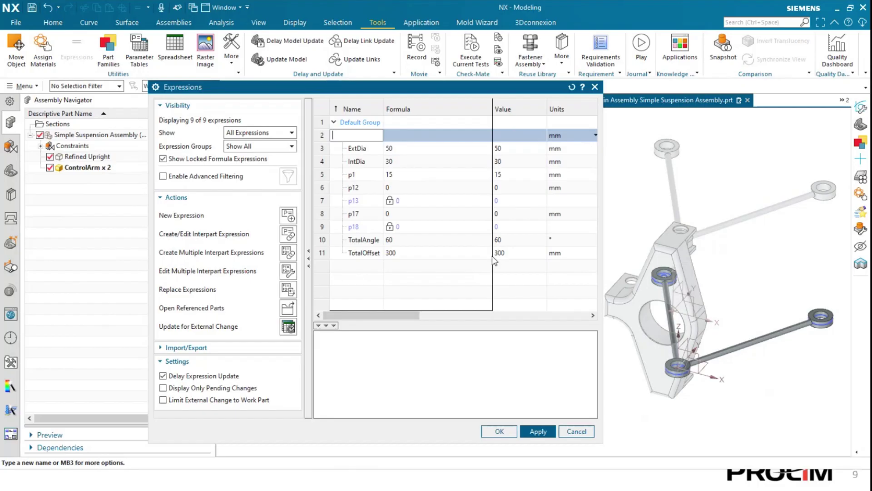
{"action": "left_click", "coordinate": [11, 170]}
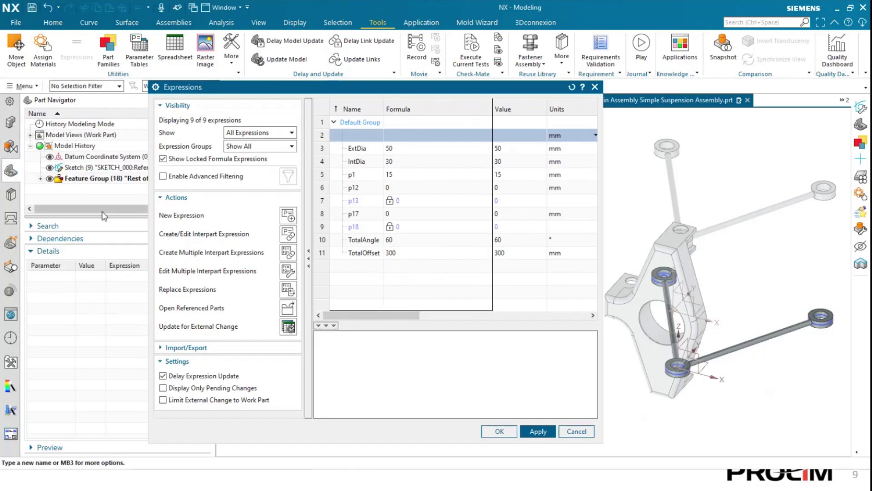
{"action": "left_click", "coordinate": [11, 121]}
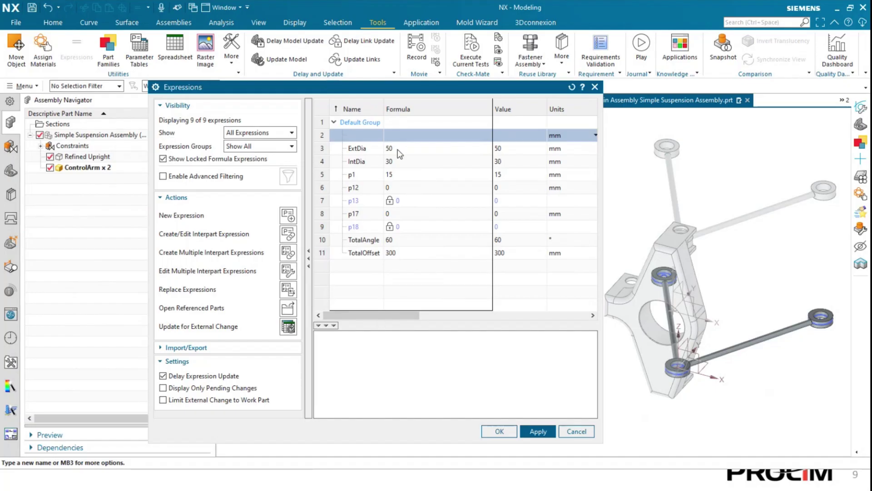
Step: Set the ControlArm's IntDia to 25 mm and ExtDia to 30 mm, apply the changes, and close the expressions
{"action": "double_click", "coordinate": [396, 162]}
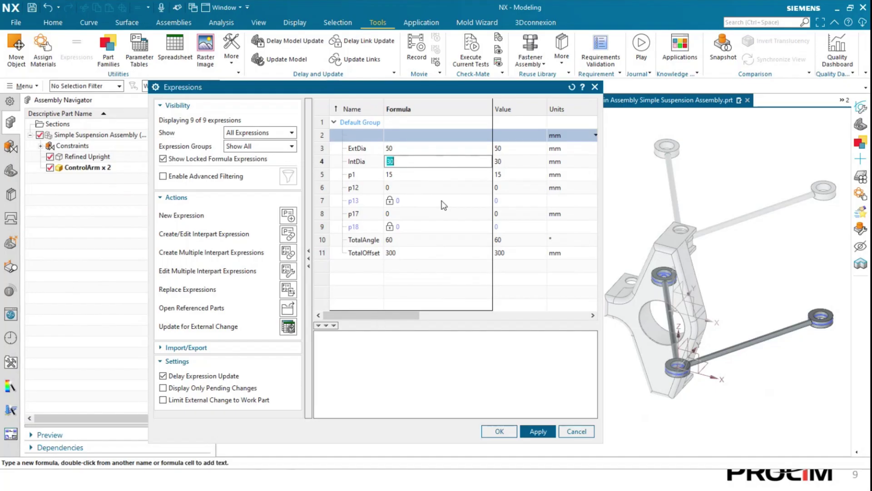
{"action": "type", "text": "25"}
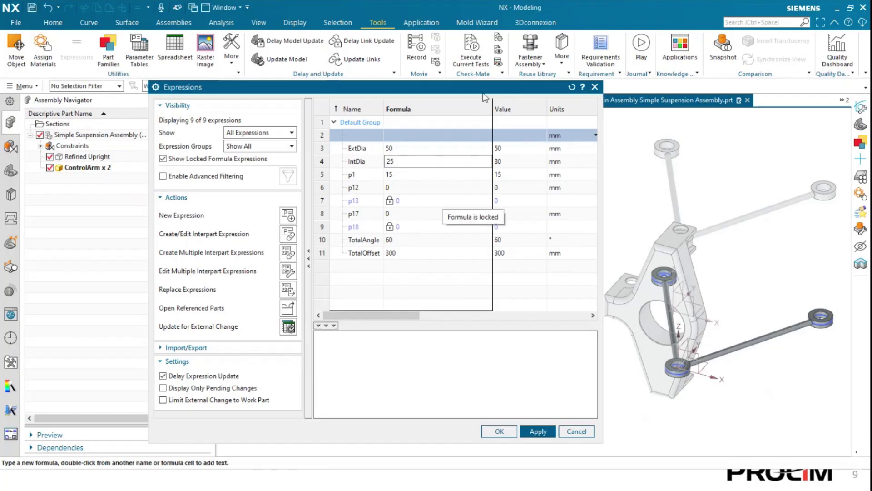
{"action": "left_click", "coordinate": [410, 154]}
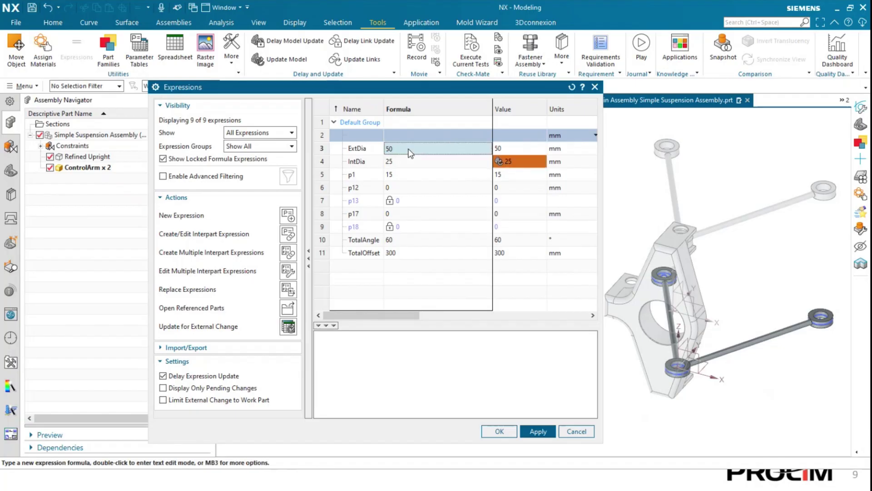
{"action": "double_click", "coordinate": [411, 153]}
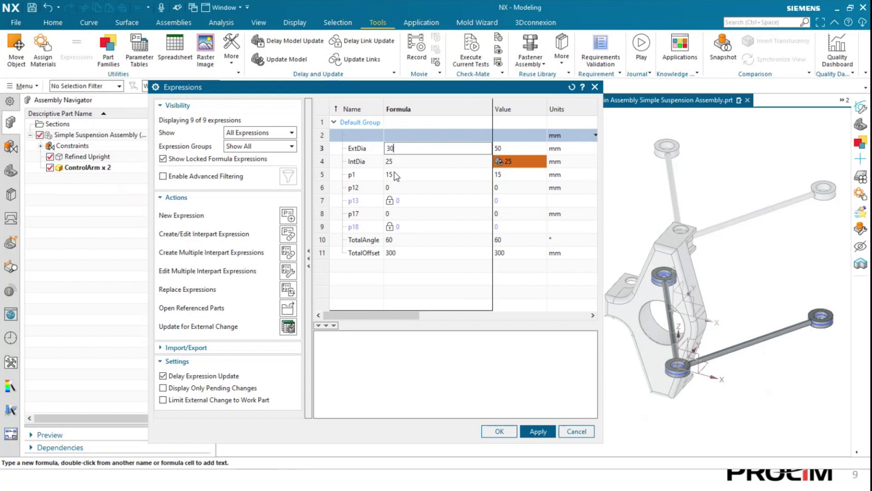
{"action": "key", "text": "Return"}
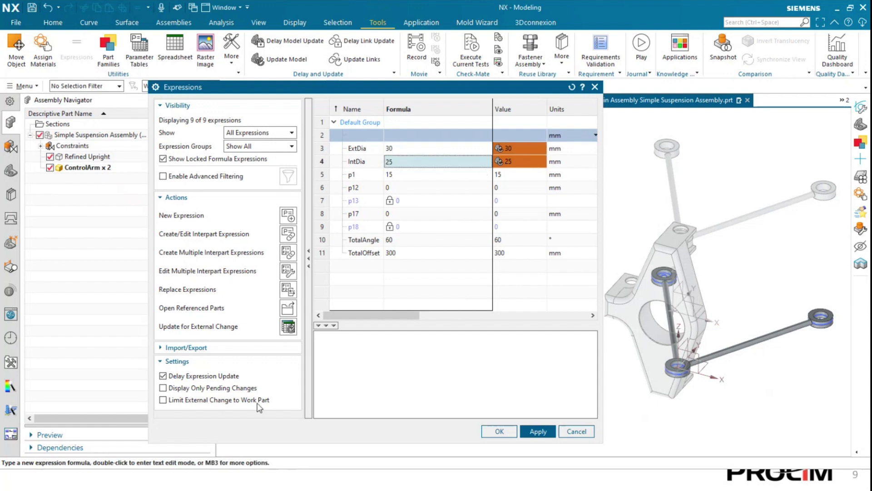
{"action": "left_click", "coordinate": [530, 433]}
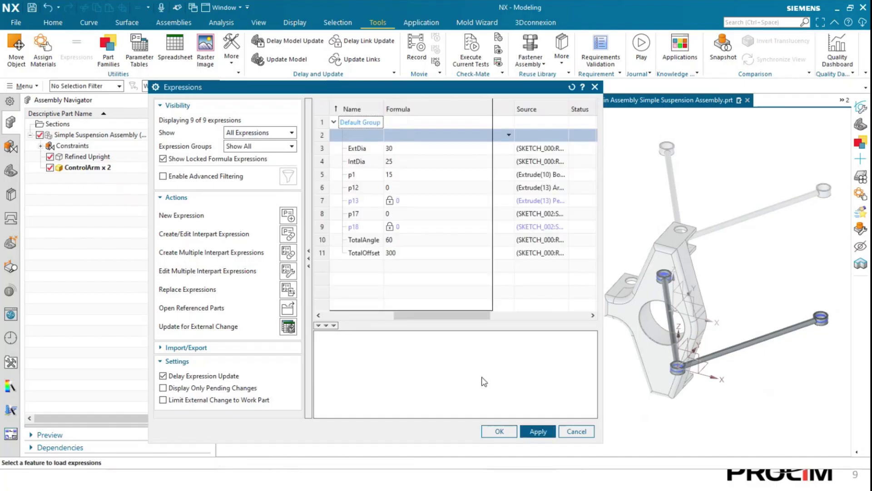
{"action": "left_click", "coordinate": [508, 431]}
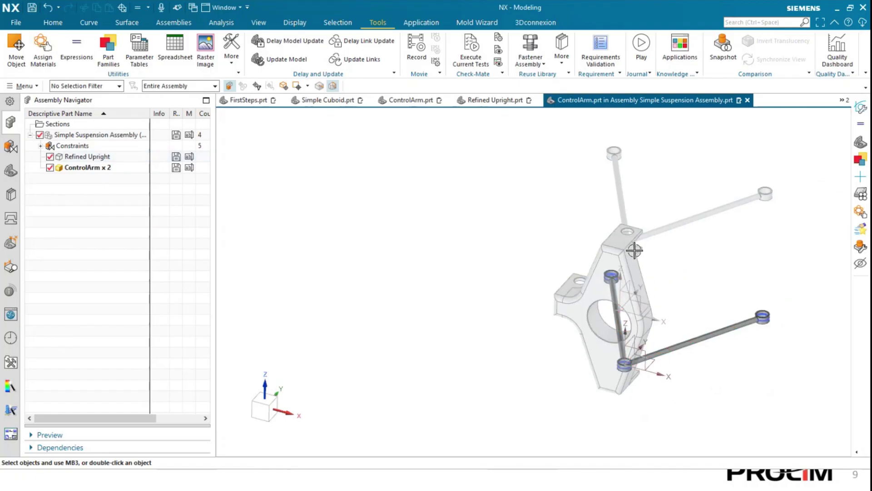
Step: Return to the Simple Suspension Assembly and make its Refined Upright component the work part
{"action": "right_click", "coordinate": [435, 236]}
{"action": "left_click", "coordinate": [473, 11]}
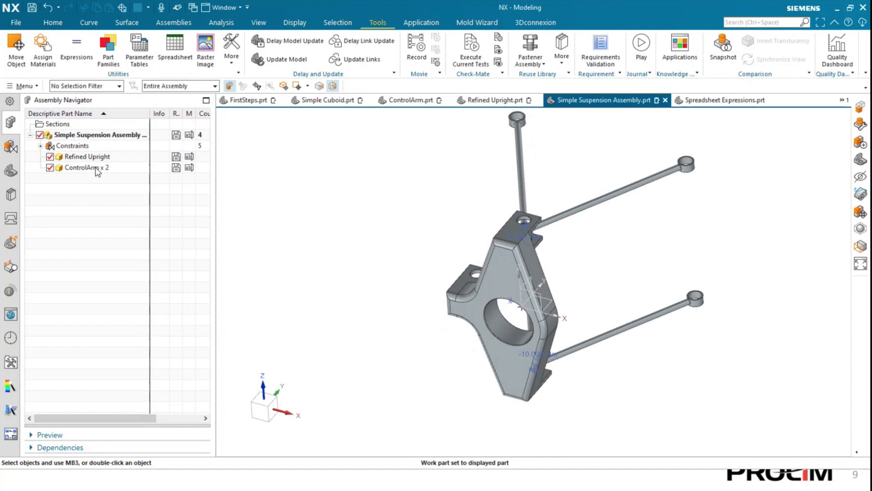
{"action": "double_click", "coordinate": [82, 168]}
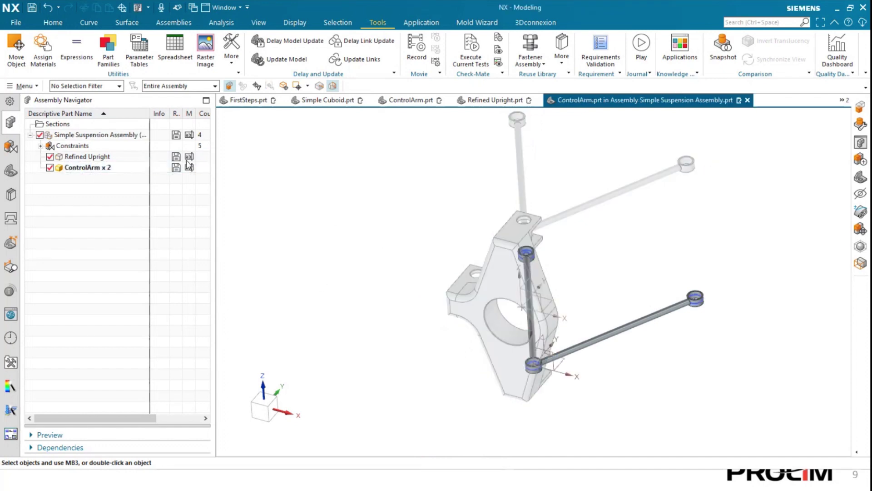
{"action": "right_click", "coordinate": [270, 181]}
{"action": "left_click", "coordinate": [286, 197]}
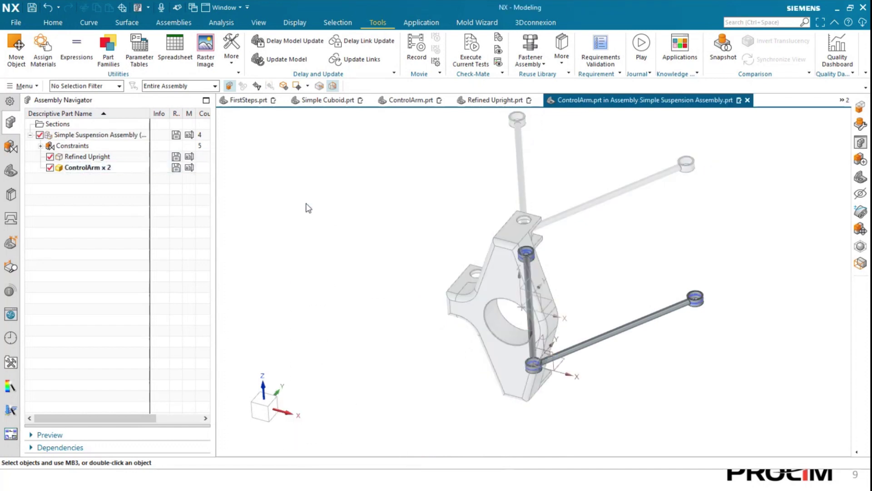
{"action": "double_click", "coordinate": [119, 160]}
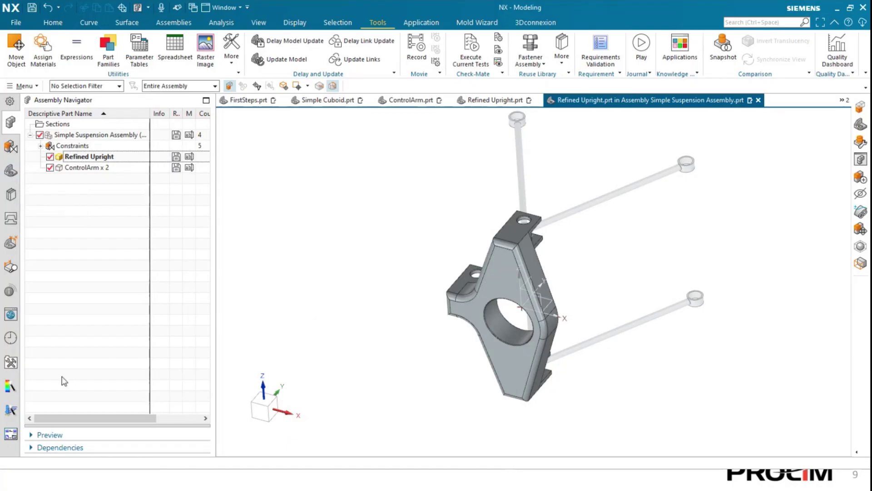
Step: Set SteeringArmOffset to 150 in the details of the Refined Upright's reference sketch
{"action": "left_click", "coordinate": [17, 169]}
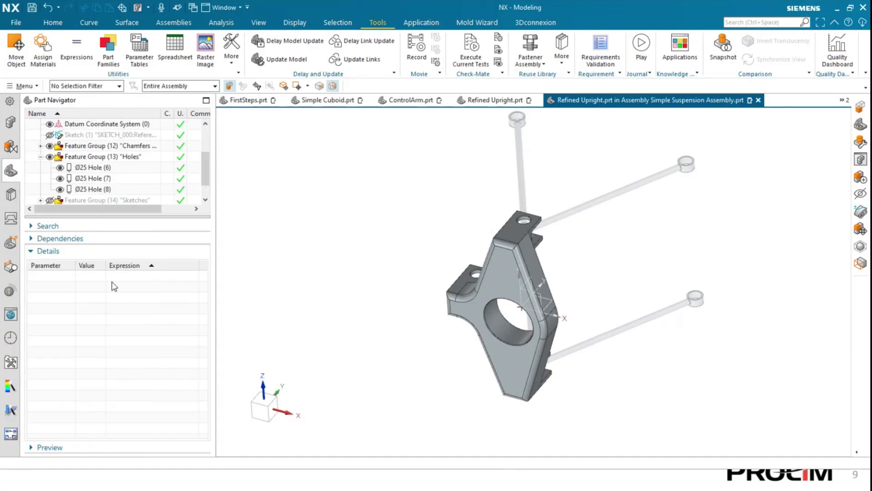
{"action": "left_click", "coordinate": [41, 158]}
{"action": "left_click", "coordinate": [89, 145]}
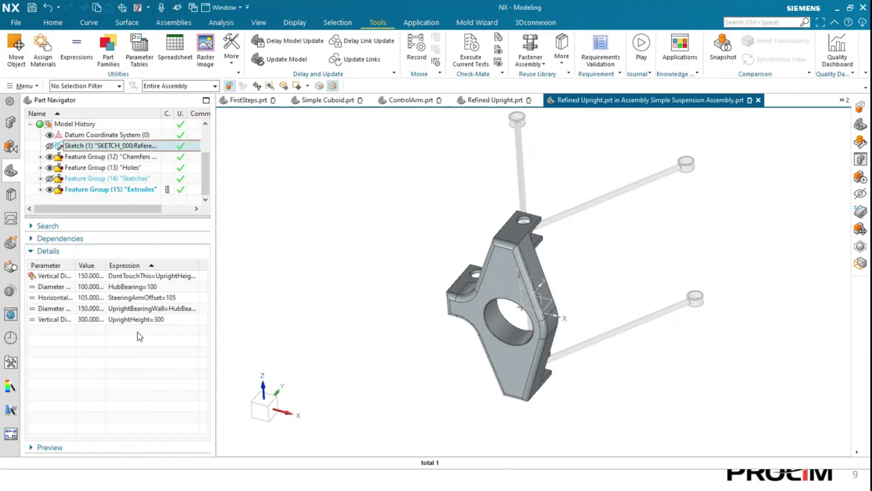
{"action": "left_click", "coordinate": [184, 298]}
{"action": "left_click", "coordinate": [184, 298]}
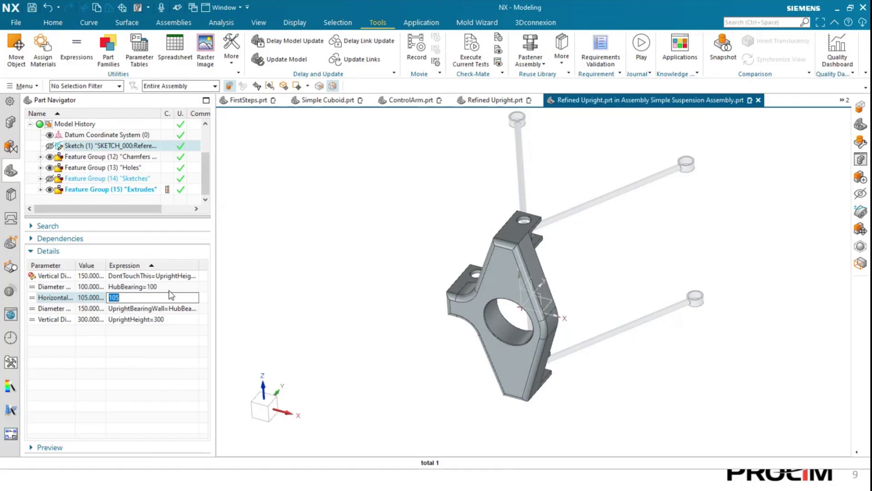
{"action": "type", "text": "15"}
{"action": "key", "text": "Return"}
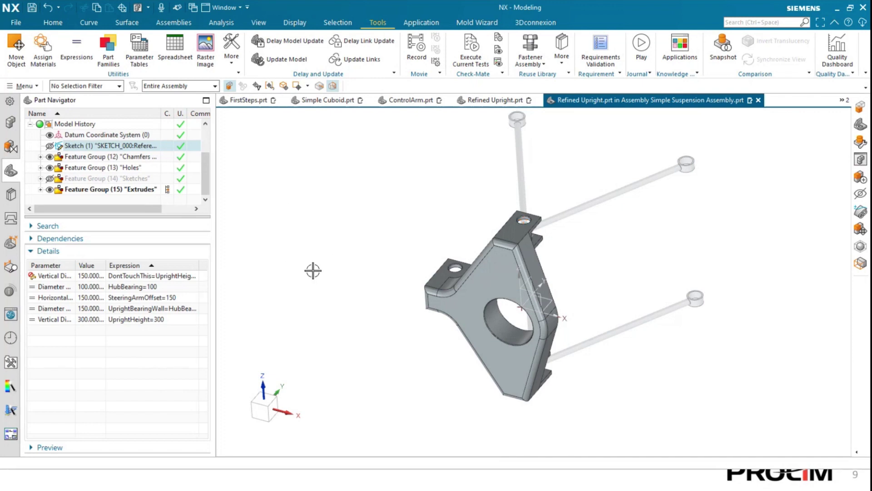
Step: Open the Refined Upright's expressions and list all of them to inspect the interpart link
{"action": "left_click", "coordinate": [165, 279]}
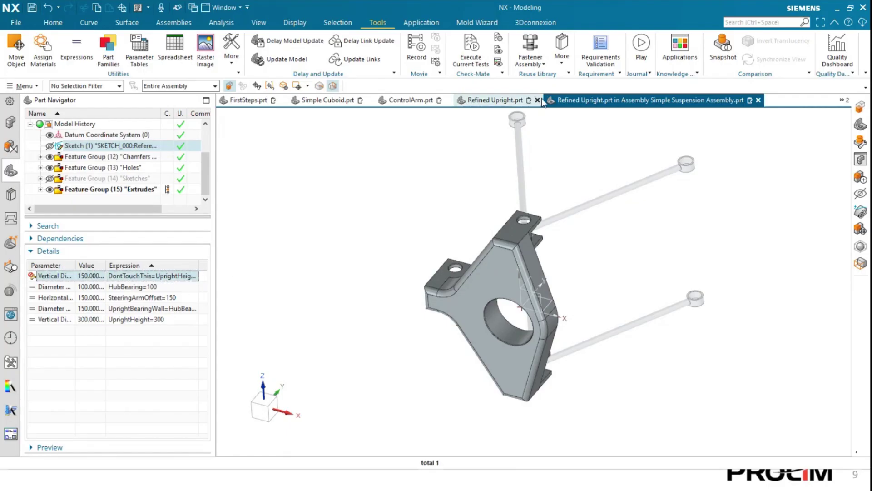
{"action": "left_click", "coordinate": [66, 43]}
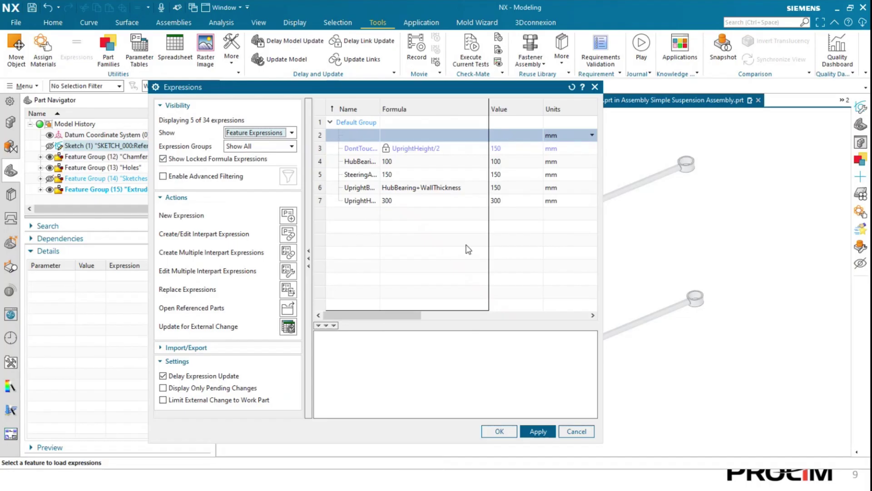
{"action": "left_click", "coordinate": [262, 133]}
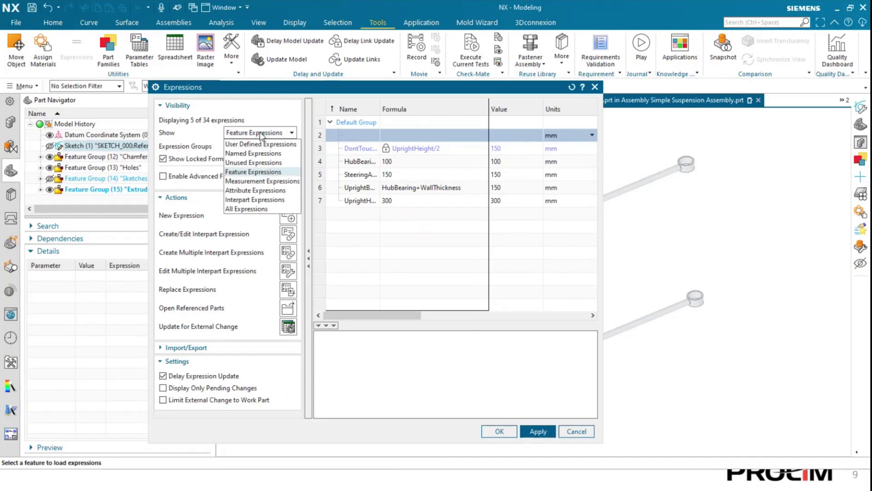
{"action": "left_click", "coordinate": [245, 209]}
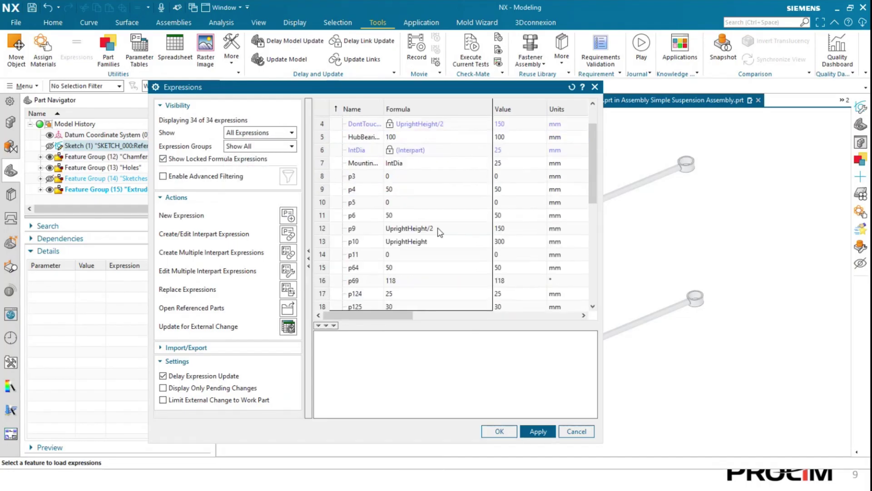
Step: Toggle the interpart override lock of the IntDia expression twice, and close the expressions without applying
{"action": "left_click", "coordinate": [406, 191]}
{"action": "right_click", "coordinate": [406, 190]}
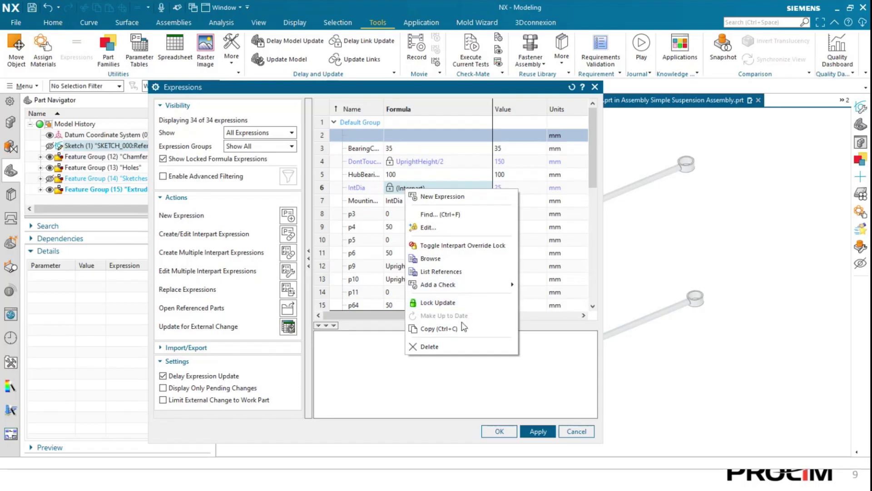
{"action": "left_click", "coordinate": [463, 248]}
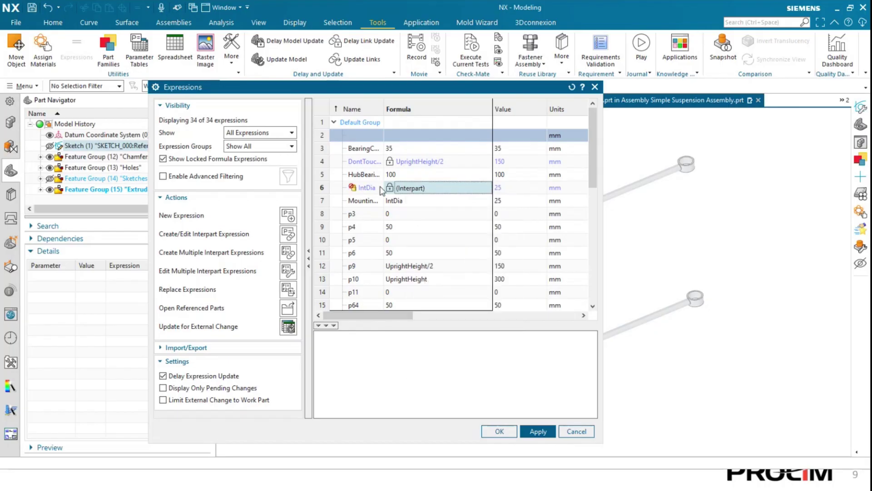
{"action": "right_click", "coordinate": [407, 188]}
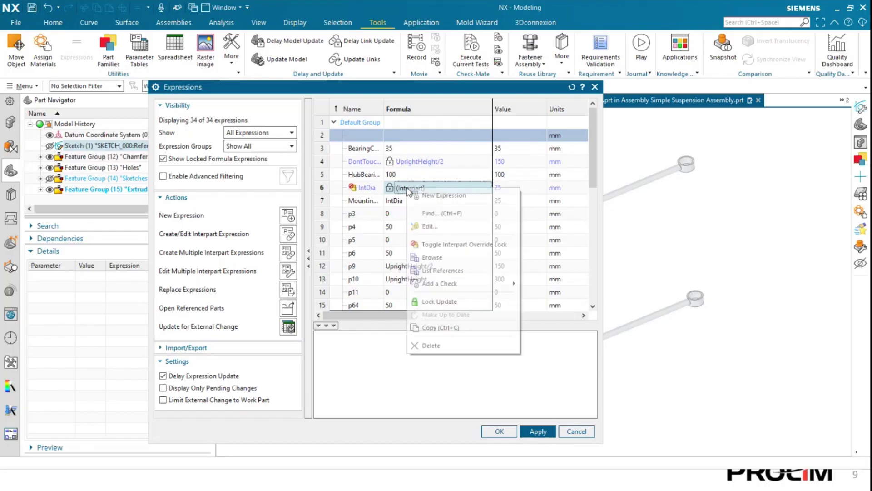
{"action": "left_click", "coordinate": [451, 245]}
{"action": "left_click", "coordinate": [574, 431]}
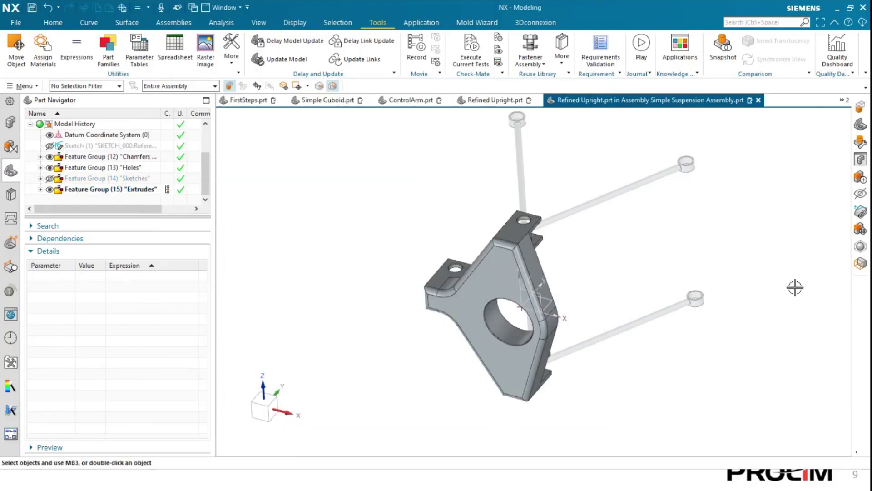
Step: Switch to the Spreadsheet Expressions part and make the internal sketch of its bracket extrude external
{"action": "left_click", "coordinate": [845, 101]}
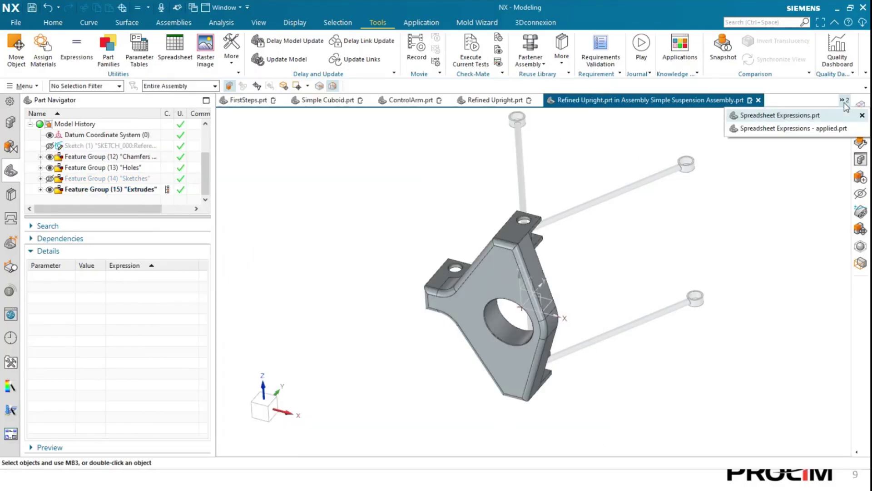
{"action": "left_click", "coordinate": [797, 115]}
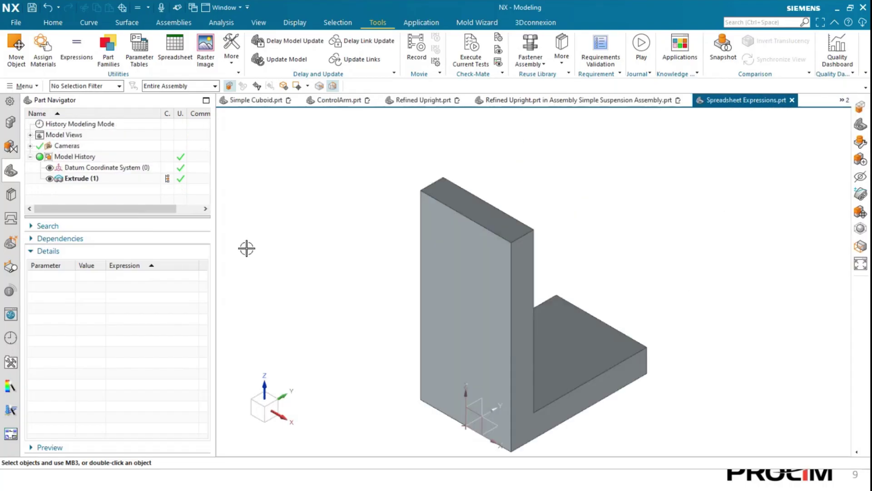
{"action": "middle_click_drag", "start_coordinate": [362, 358], "coordinate": [298, 308], "text": "shift"}
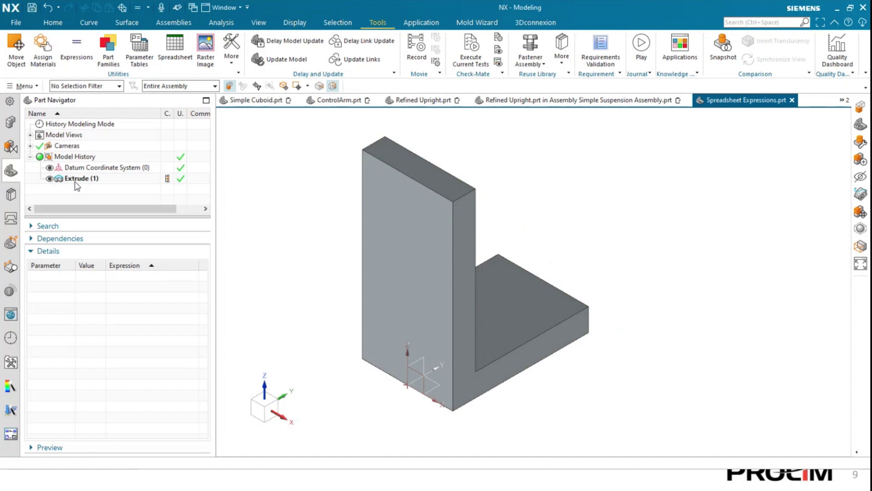
{"action": "right_click", "coordinate": [94, 179]}
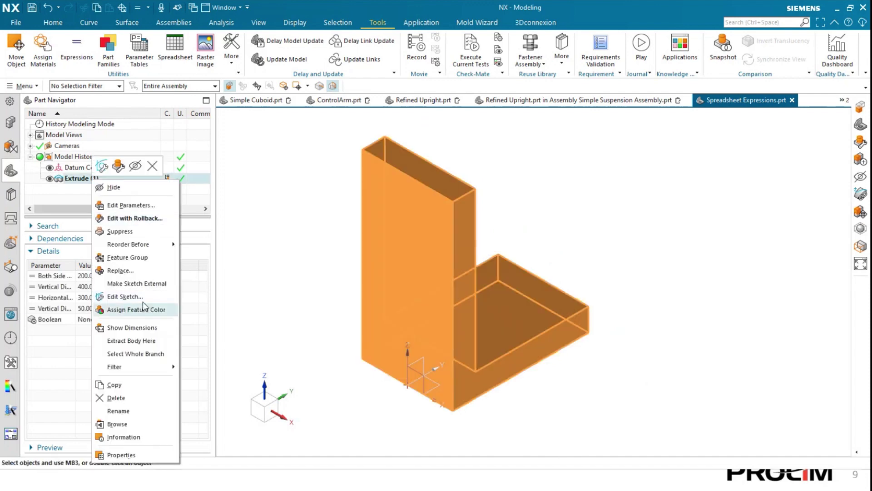
{"action": "left_click", "coordinate": [146, 283]}
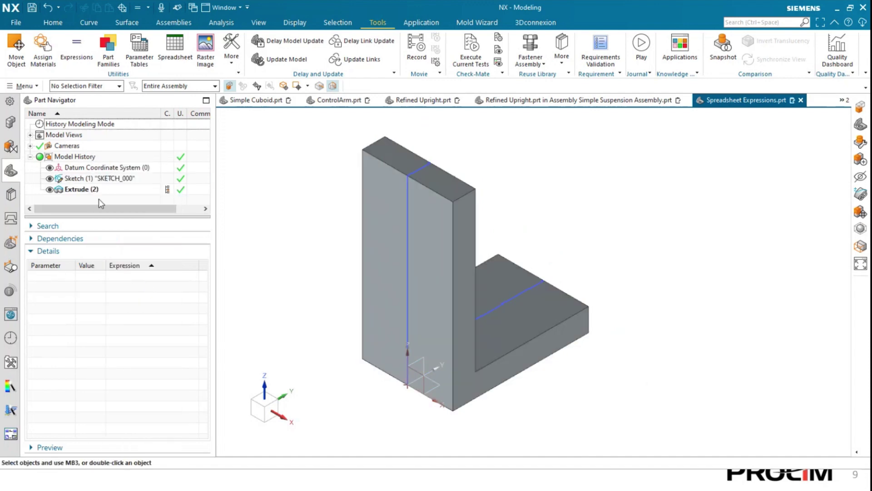
Step: Review the bracket sketch's named dimensions and open the extrude's sketch for editing
{"action": "right_click", "coordinate": [96, 178]}
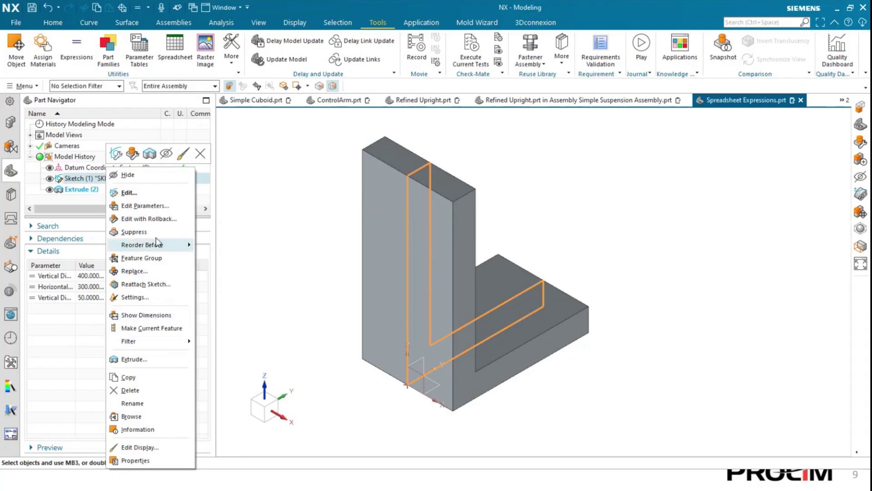
{"action": "left_click", "coordinate": [247, 249]}
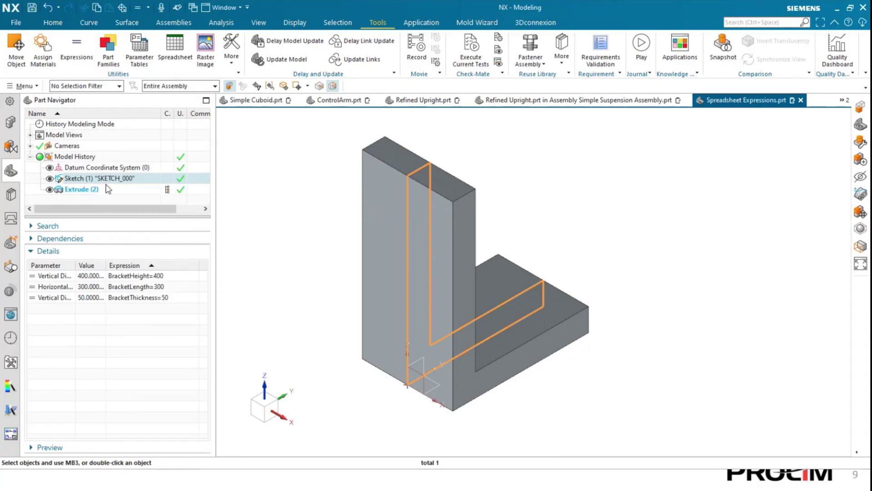
{"action": "right_click", "coordinate": [105, 190]}
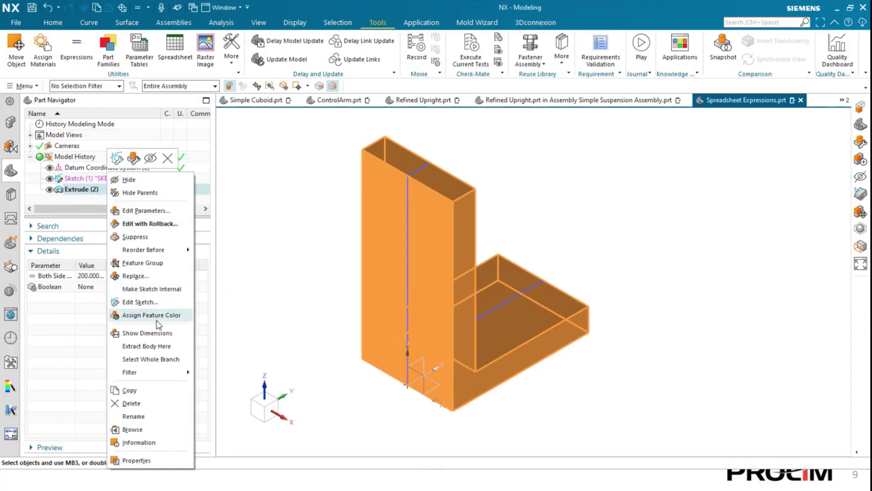
{"action": "left_click", "coordinate": [153, 301]}
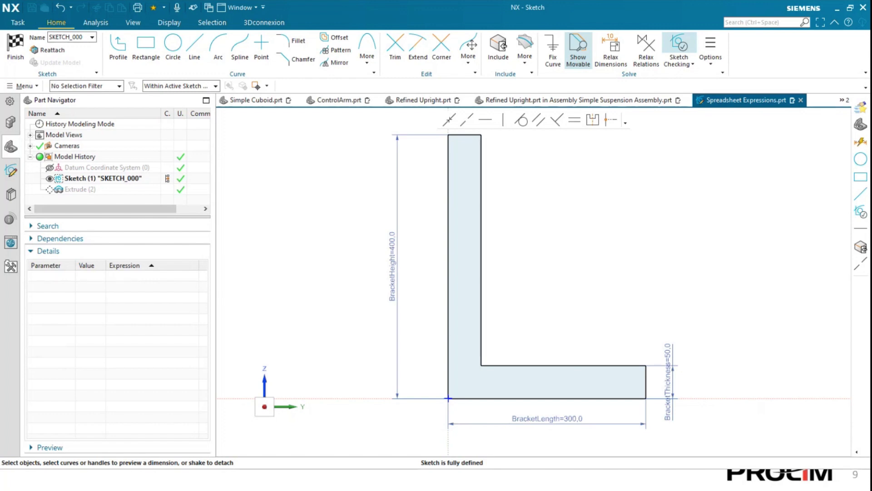
Step: Switch to the Expressions workbook in Excel, examine the height, length, thickness and width values, and move its window clear of the part navigator
{"action": "key", "text": "alt+Tab"}
{"action": "left_click_drag", "start_coordinate": [467, 110], "coordinate": [259, 97]}
{"action": "left_click", "coordinate": [121, 220]}
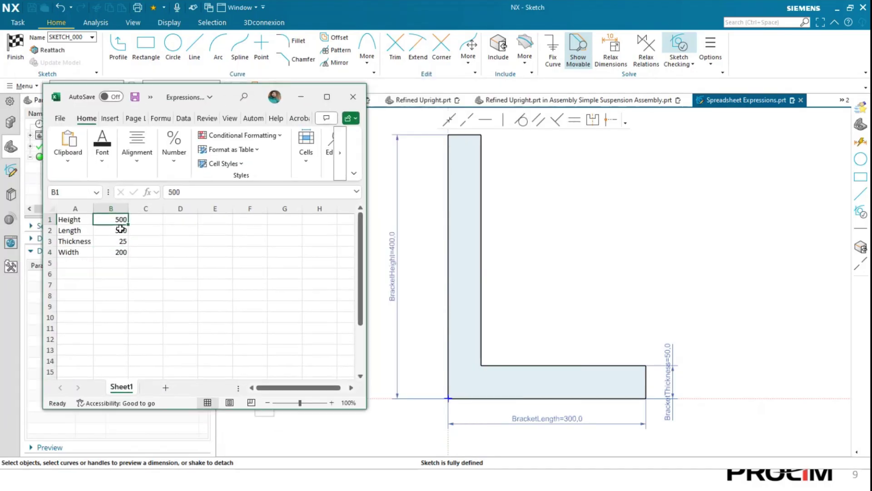
{"action": "left_click", "coordinate": [121, 229]}
{"action": "left_click", "coordinate": [120, 249]}
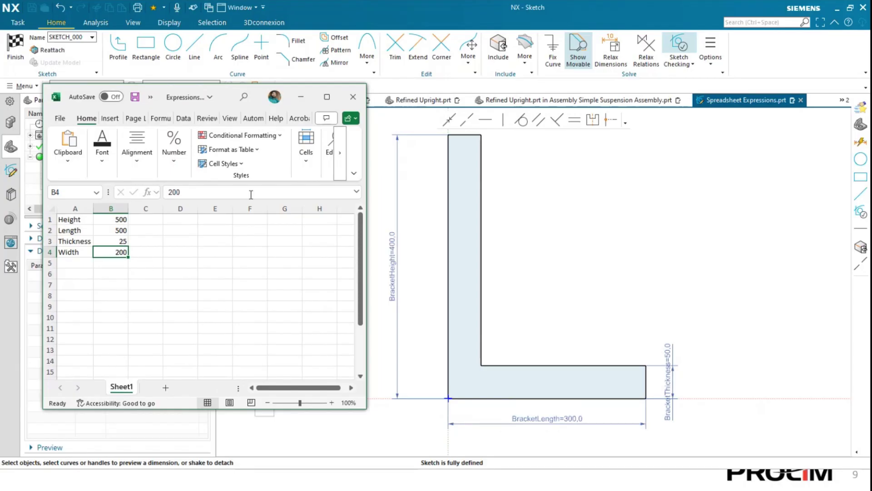
{"action": "left_click_drag", "start_coordinate": [228, 94], "coordinate": [692, 89]}
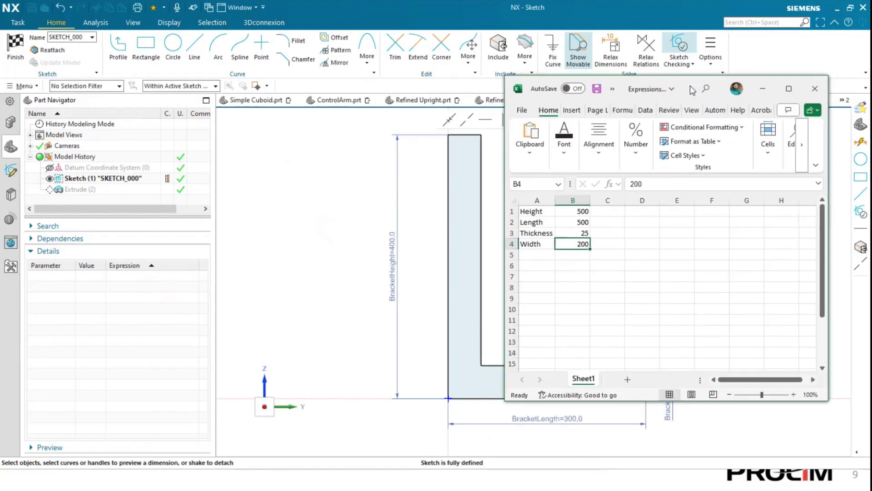
Step: Return to NX, finish the bracket sketch, and make it internal to the extrude
{"action": "left_click", "coordinate": [283, 236]}
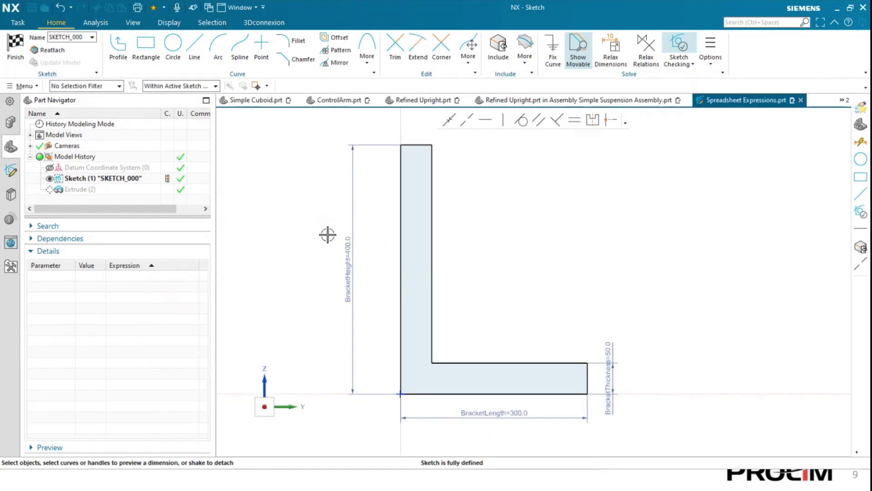
{"action": "scroll", "coordinate": [328, 234], "scroll_direction": "down", "scroll_amount": 1}
{"action": "middle_click_drag", "start_coordinate": [327, 235], "coordinate": [279, 240], "text": "shift"}
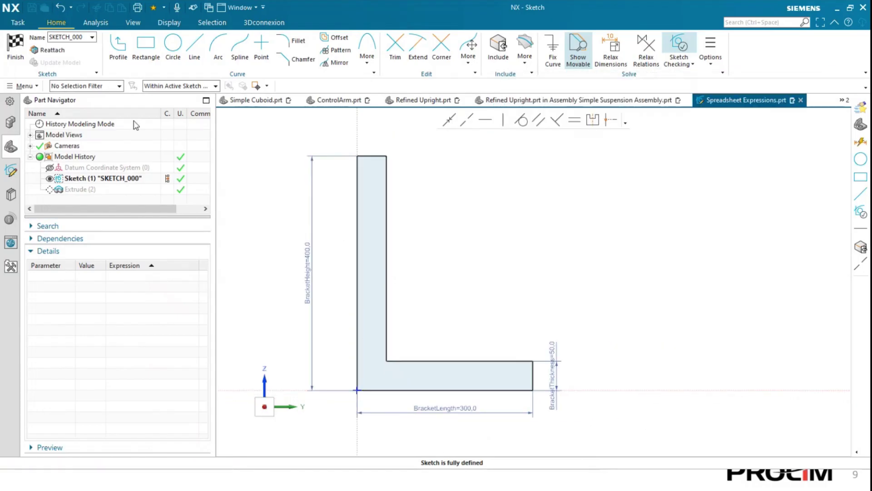
{"action": "left_click", "coordinate": [15, 47]}
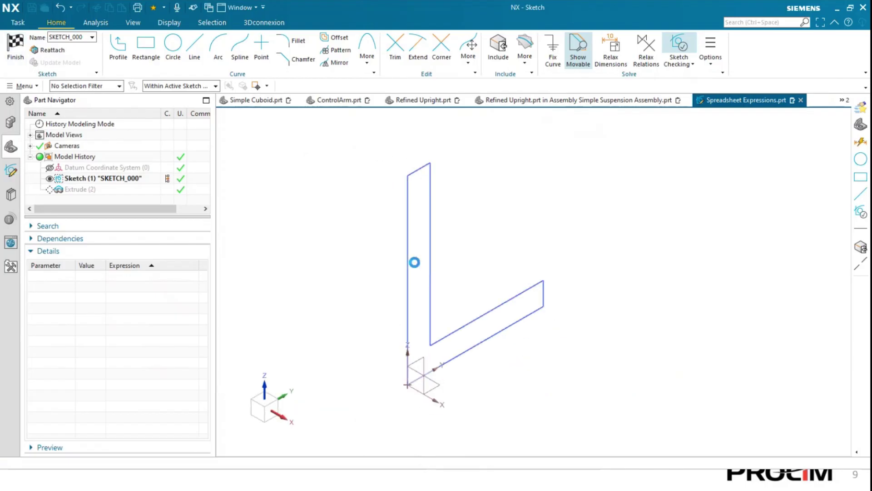
{"action": "right_click", "coordinate": [82, 190]}
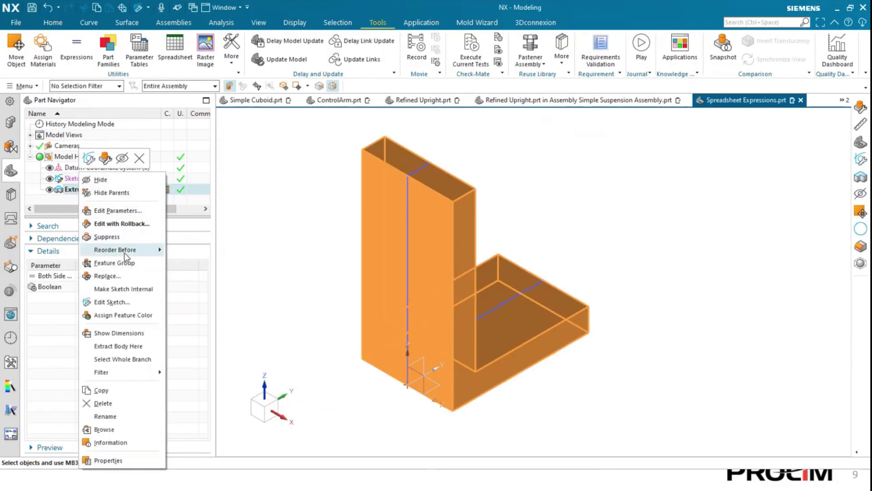
{"action": "left_click", "coordinate": [144, 289]}
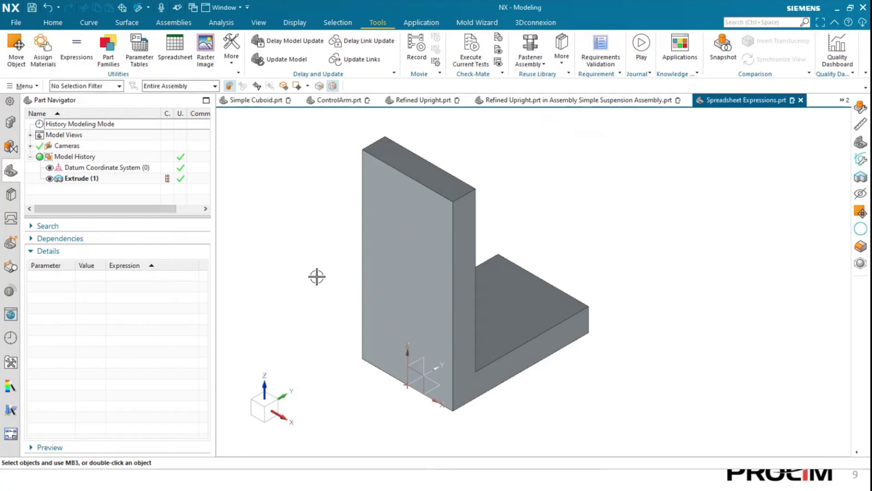
Step: Open the part's expressions and compare the height, length, thickness and p4 formulas with the values in the Excel workbook
{"action": "left_click", "coordinate": [77, 49]}
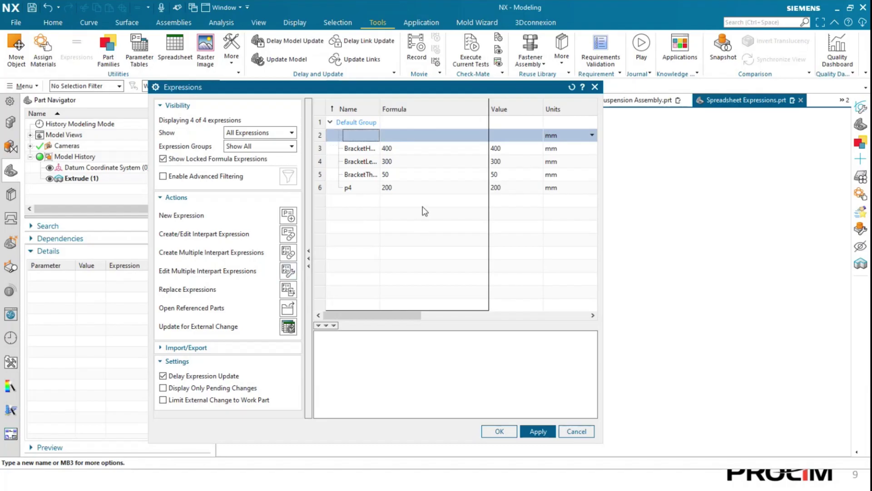
{"action": "left_click", "coordinate": [413, 146]}
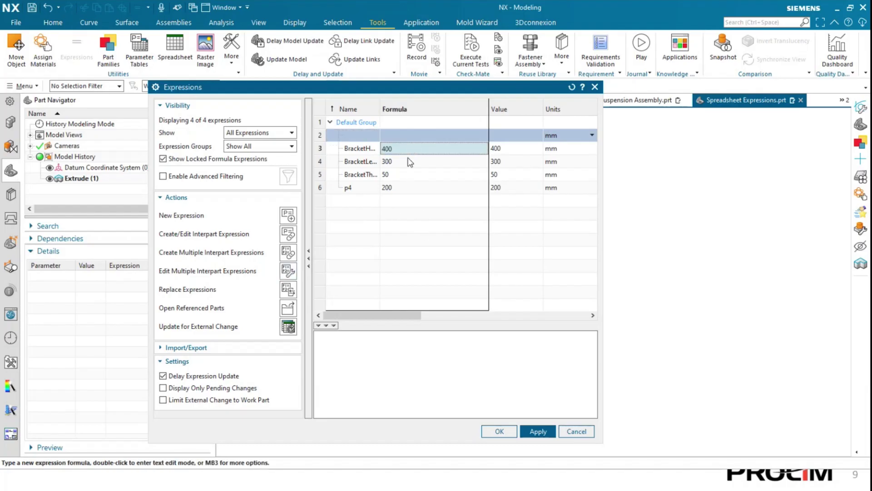
{"action": "left_click", "coordinate": [410, 161]}
{"action": "left_click", "coordinate": [405, 175]}
{"action": "left_click", "coordinate": [399, 188]}
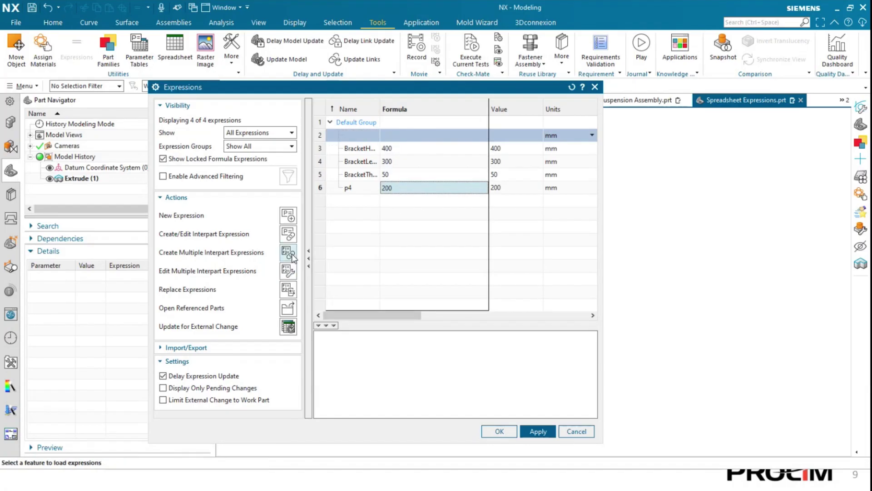
{"action": "key", "text": "alt+Tab"}
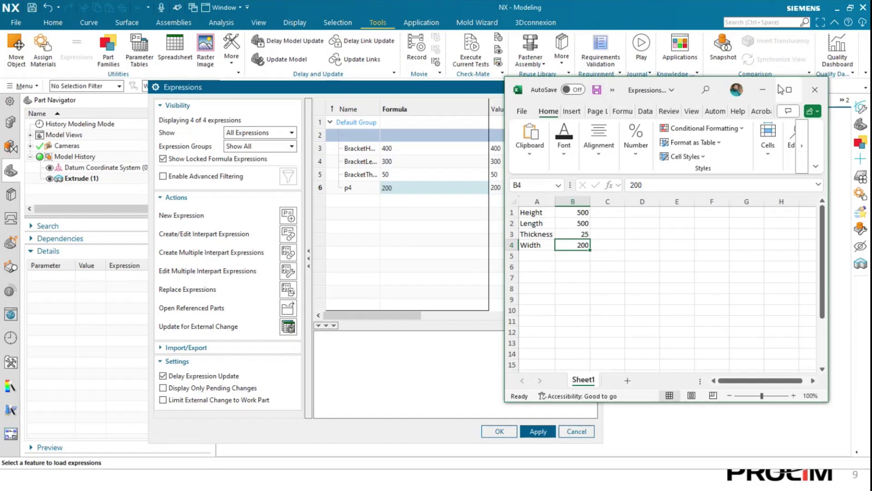
{"action": "left_click", "coordinate": [444, 306]}
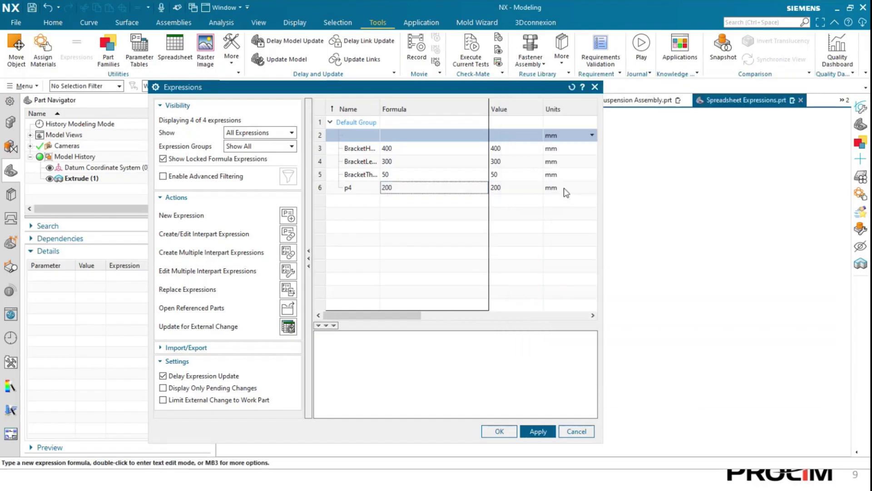
Step: Open the BracketHeight formula for editing in its own window and start inserting a function into it
{"action": "left_click", "coordinate": [400, 149]}
{"action": "right_click", "coordinate": [402, 149]}
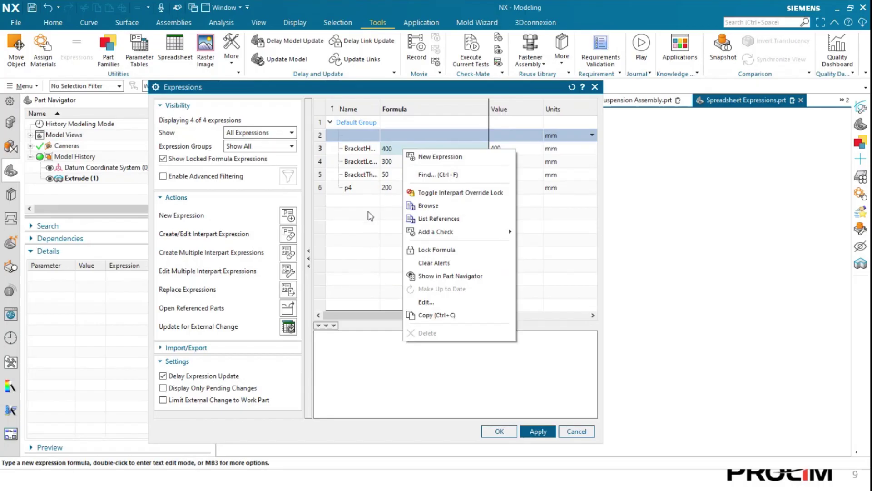
{"action": "left_click", "coordinate": [402, 150]}
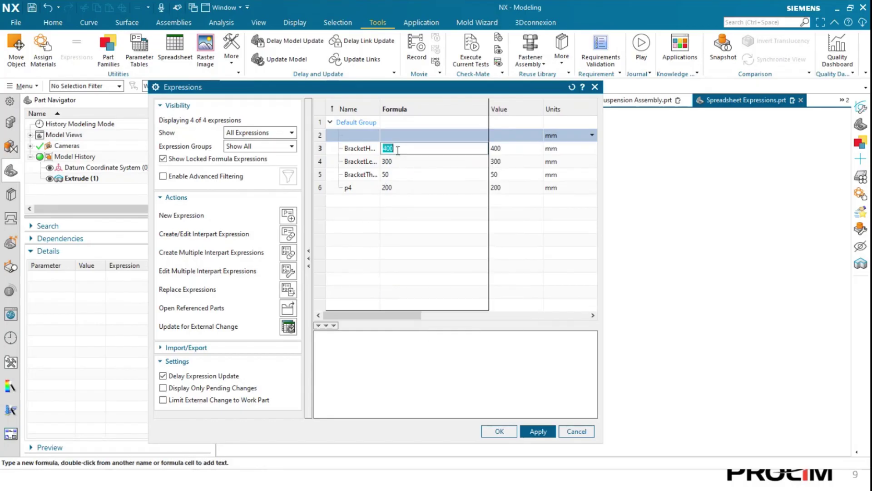
{"action": "right_click", "coordinate": [427, 150]}
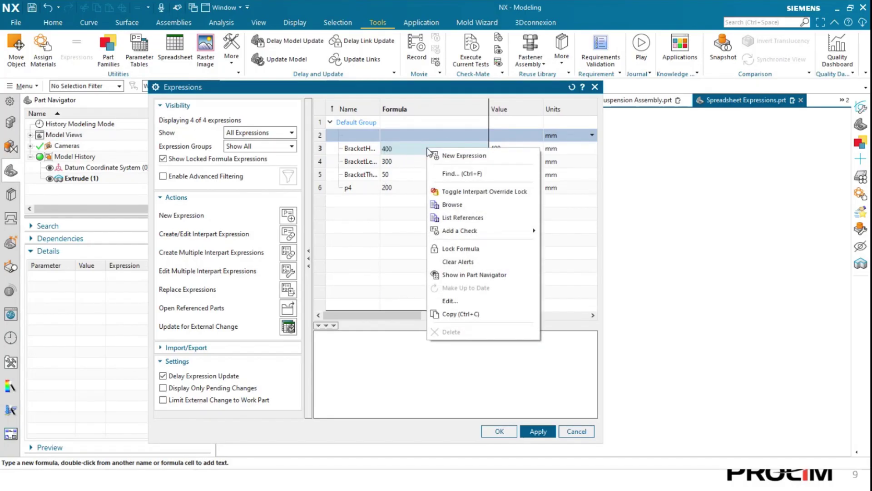
{"action": "left_click", "coordinate": [452, 302]}
{"action": "left_click_drag", "start_coordinate": [617, 117], "coordinate": [309, 156]}
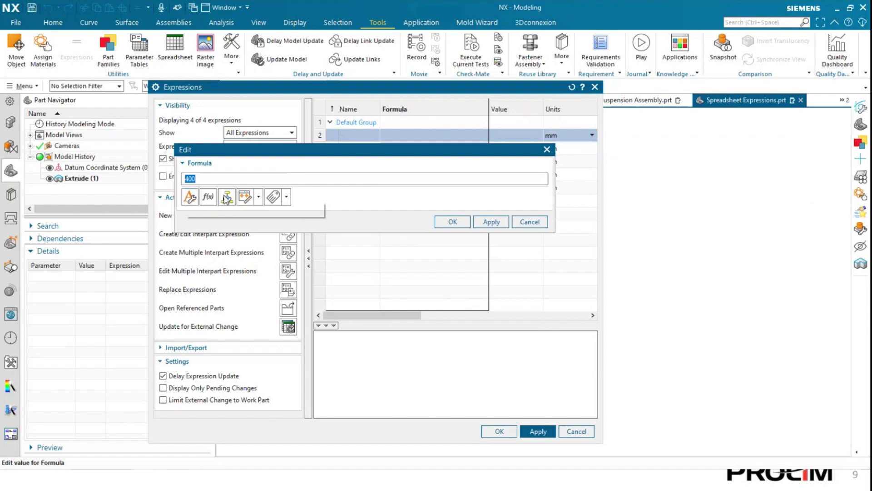
{"action": "left_click", "coordinate": [209, 197]}
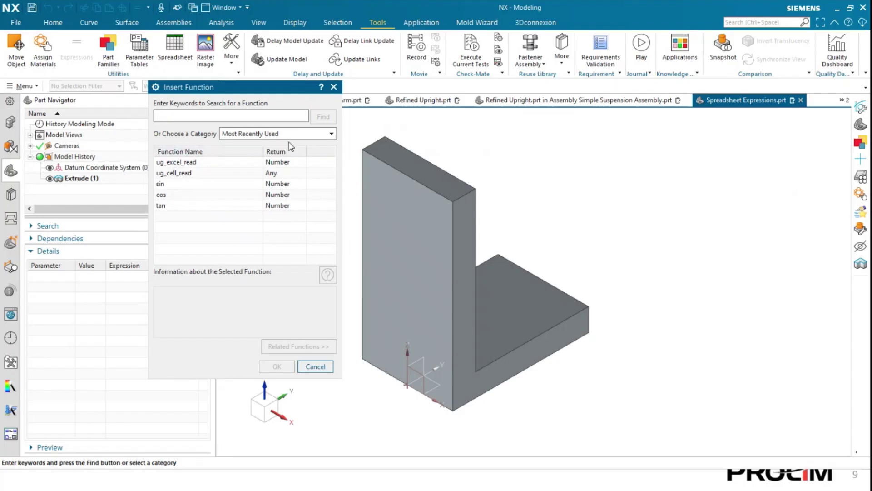
Step: Set the function category to All Functions and browse the available functions and their return types
{"action": "left_click", "coordinate": [304, 133]}
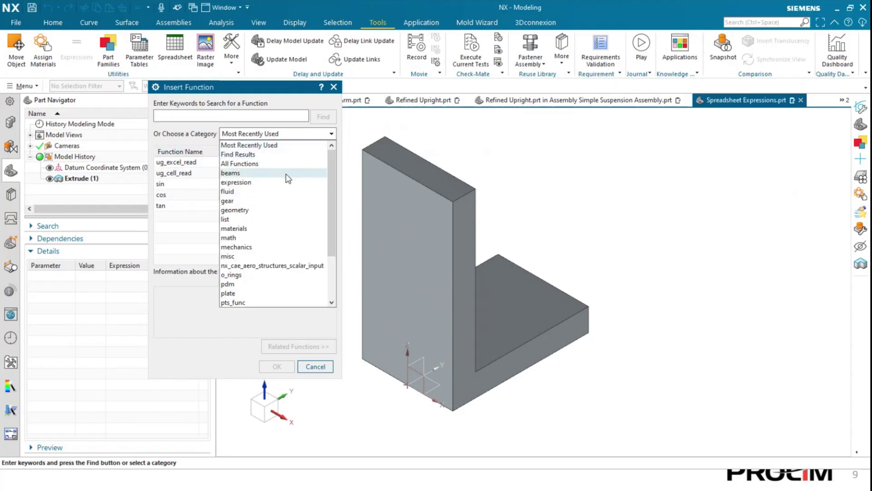
{"action": "left_click", "coordinate": [286, 164]}
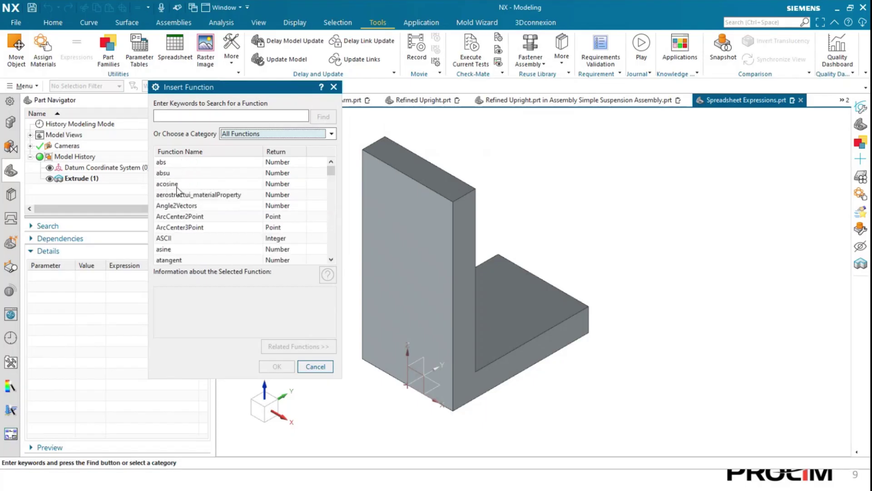
{"action": "scroll", "coordinate": [211, 205], "scroll_direction": "down", "scroll_amount": 10}
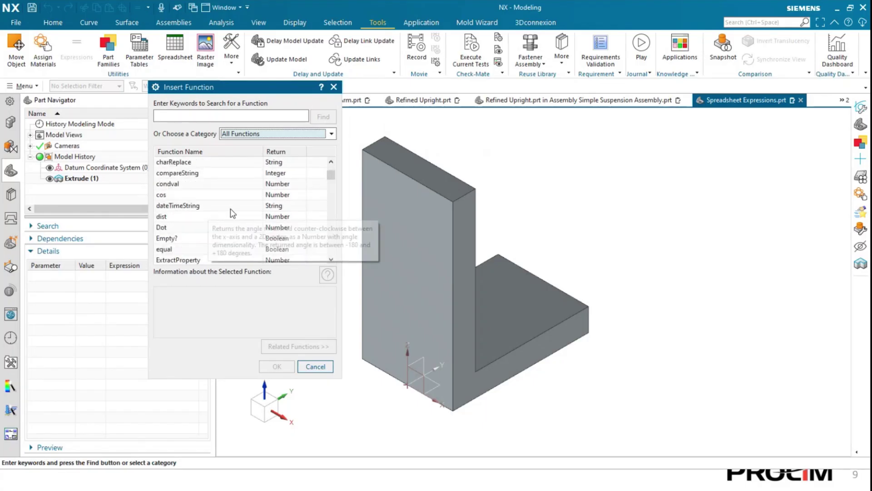
{"action": "scroll", "coordinate": [247, 214], "scroll_direction": "down", "scroll_amount": 1}
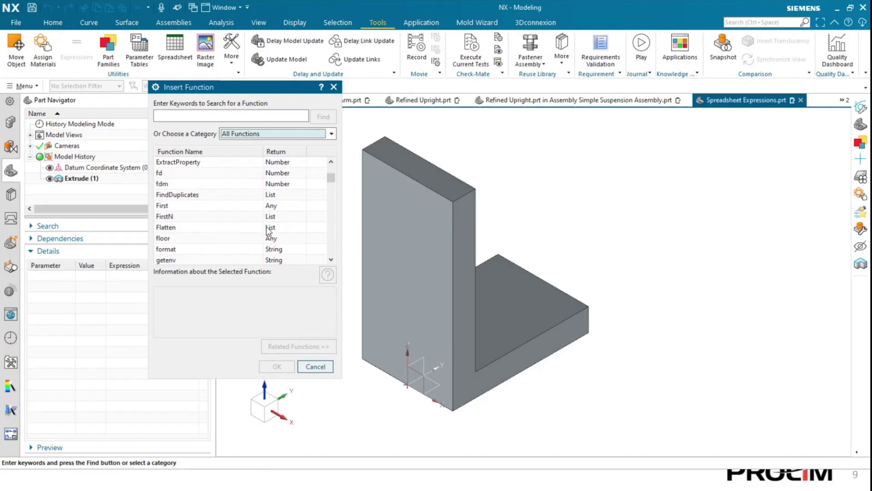
{"action": "scroll", "coordinate": [263, 184], "scroll_direction": "down", "scroll_amount": 3}
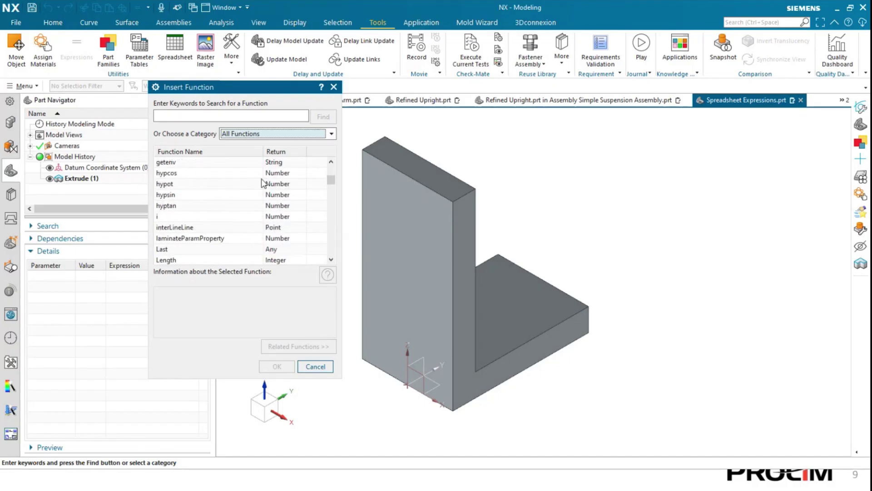
{"action": "scroll", "coordinate": [264, 183], "scroll_direction": "down", "scroll_amount": 8}
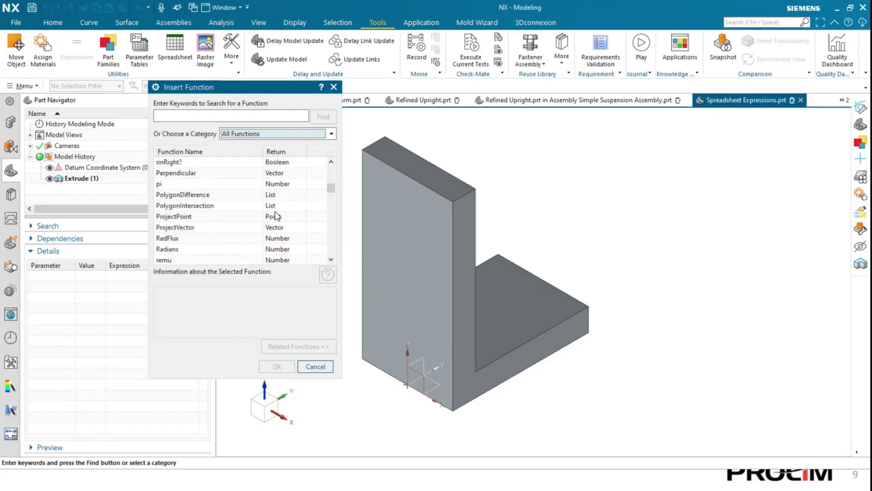
{"action": "scroll", "coordinate": [277, 216], "scroll_direction": "down", "scroll_amount": 10}
{"action": "mouse_move", "coordinate": [291, 205]}
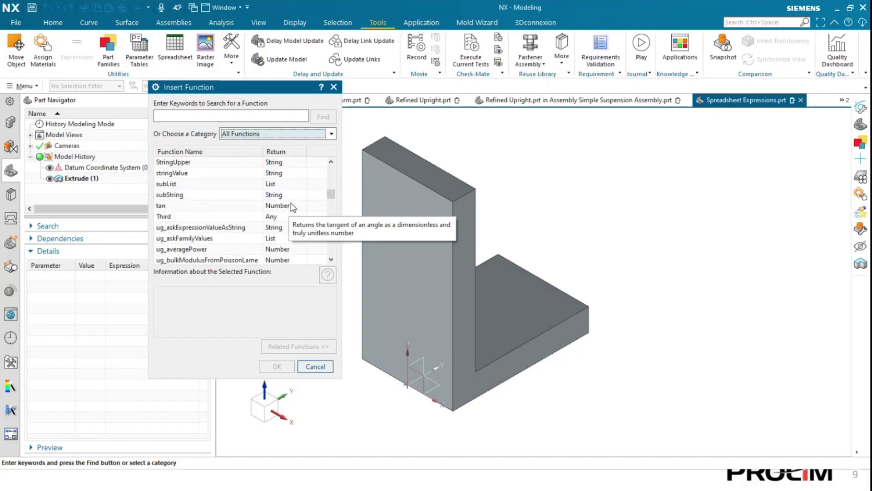
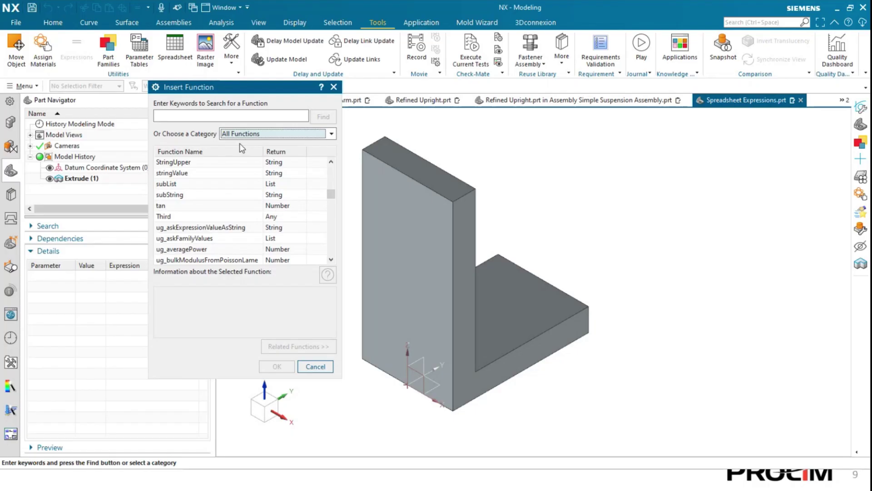
Step: Restrict the function list to the spreadsheet category and select the ug_excel_read function
{"action": "left_click", "coordinate": [265, 136]}
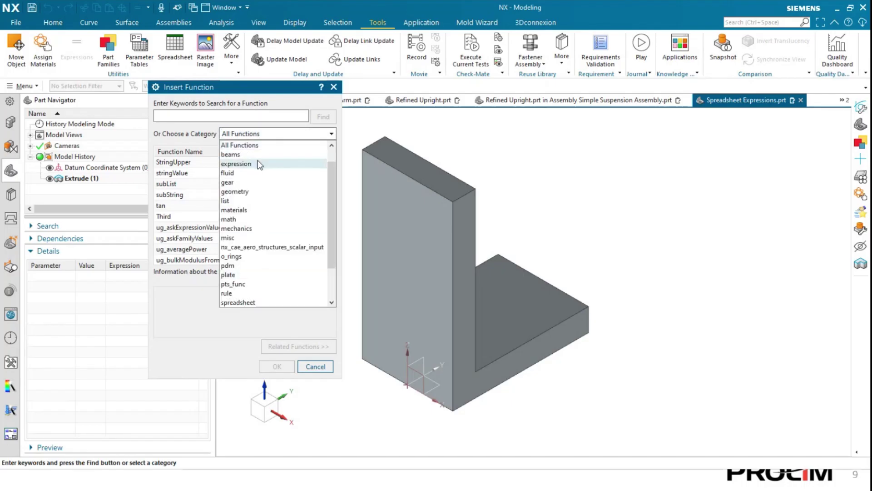
{"action": "scroll", "coordinate": [276, 228], "scroll_direction": "down", "scroll_amount": 2}
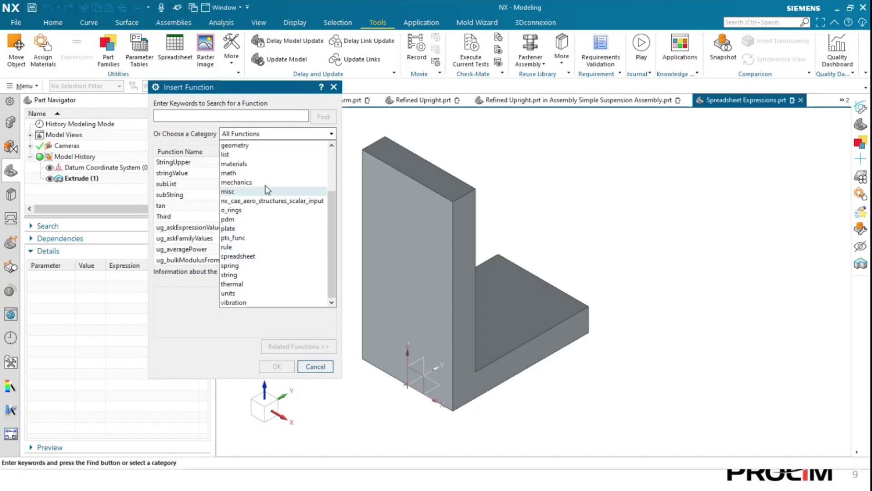
{"action": "left_click", "coordinate": [254, 256]}
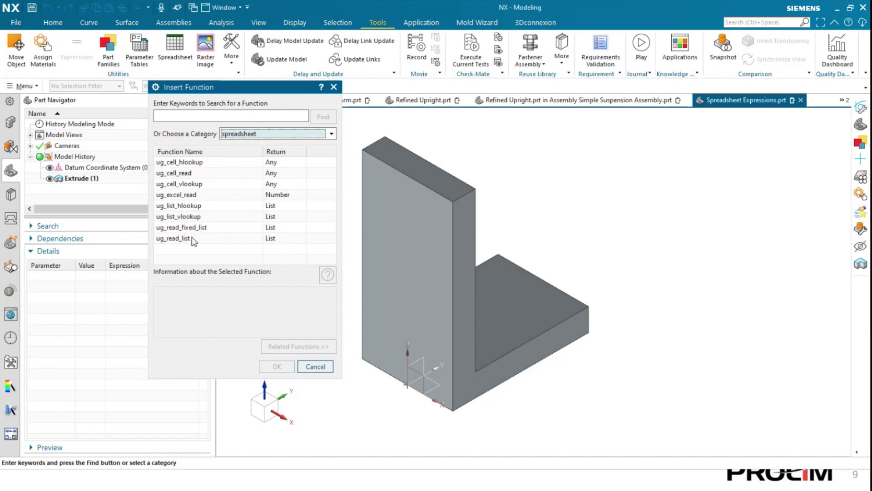
{"action": "left_click", "coordinate": [182, 196]}
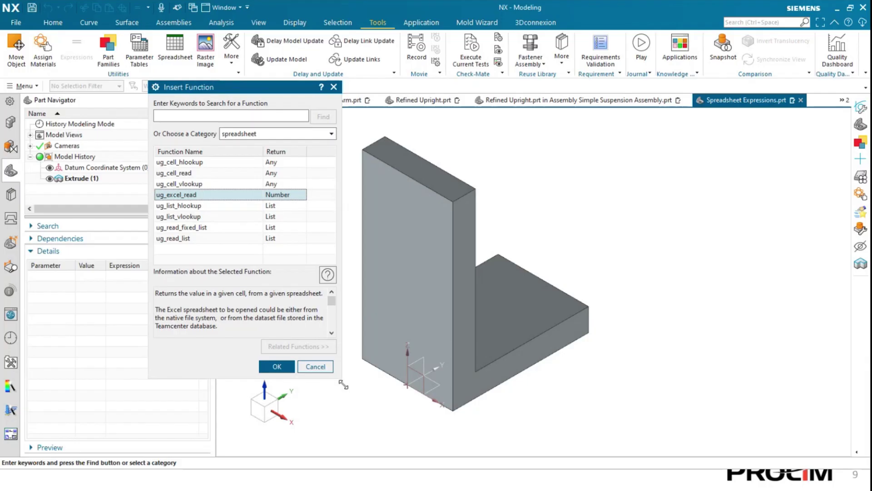
Step: Enlarge the function window, compare the ug_cell_hlookup and ug_excel_read descriptions, and insert ug_excel_read into the formula
{"action": "left_click_drag", "start_coordinate": [343, 385], "coordinate": [390, 447]}
{"action": "left_click_drag", "start_coordinate": [283, 87], "coordinate": [214, 80]}
{"action": "left_click", "coordinate": [160, 154]}
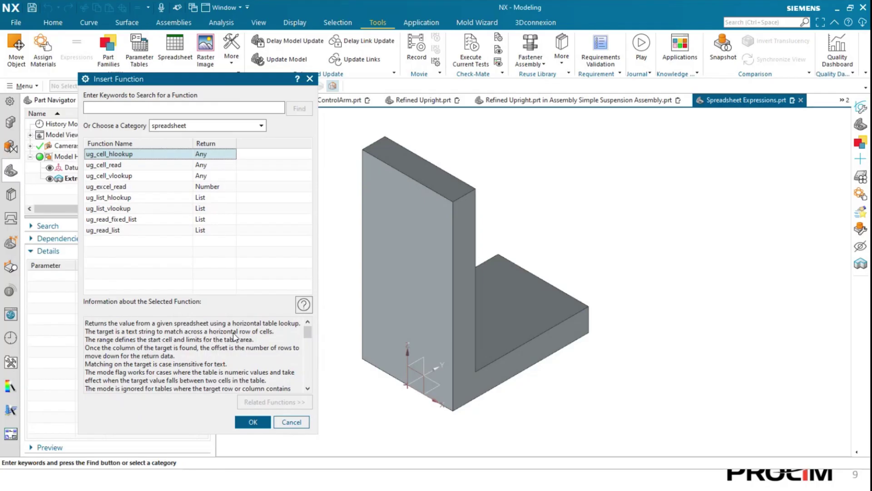
{"action": "left_click", "coordinate": [128, 188]}
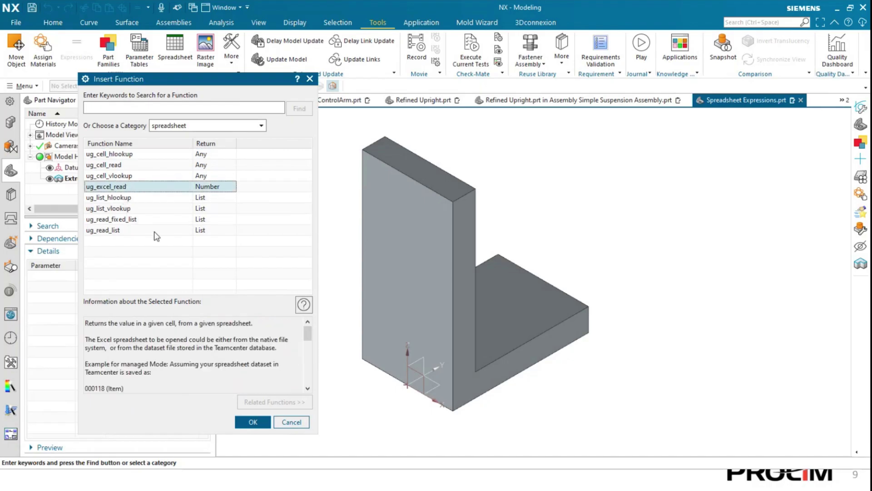
{"action": "double_click", "coordinate": [154, 188]}
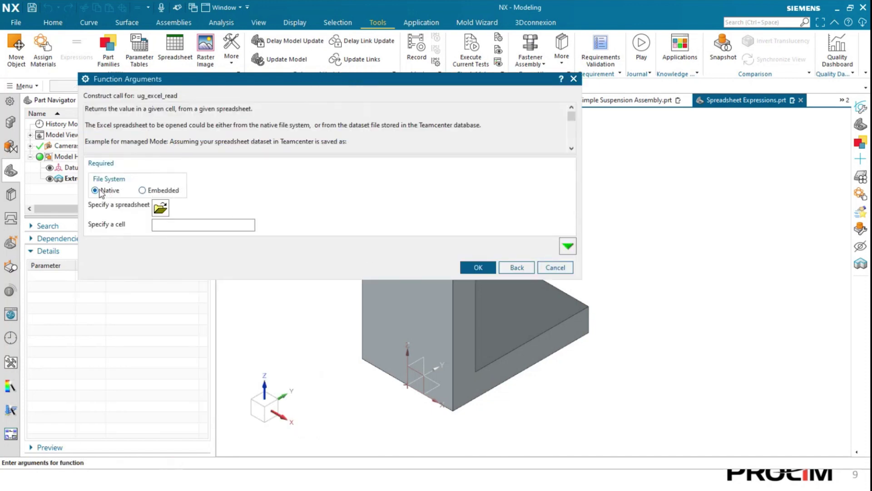
Step: Keep the file system as Native and specify the Expressions Example workbook as the spreadsheet, showing all file types
{"action": "left_click", "coordinate": [164, 192]}
{"action": "left_click", "coordinate": [104, 191]}
{"action": "left_click", "coordinate": [165, 209]}
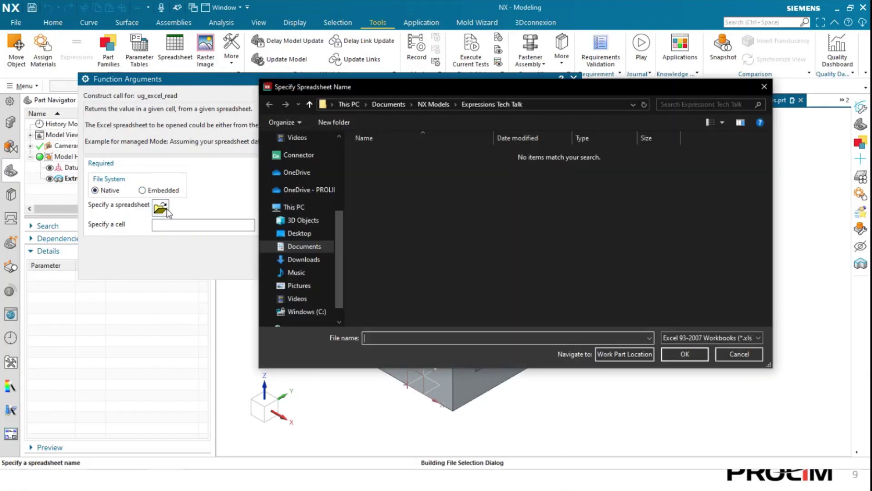
{"action": "left_click", "coordinate": [710, 337]}
{"action": "left_click", "coordinate": [682, 373]}
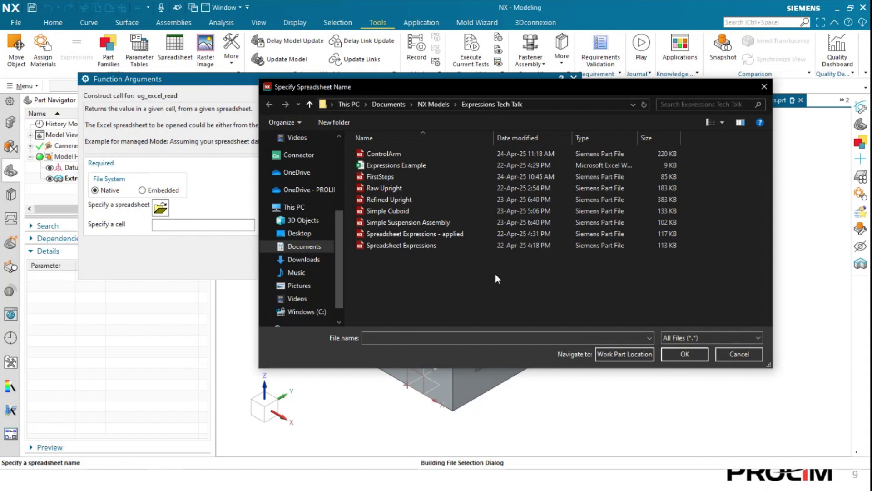
{"action": "left_click", "coordinate": [398, 166]}
{"action": "double_click", "coordinate": [398, 168]}
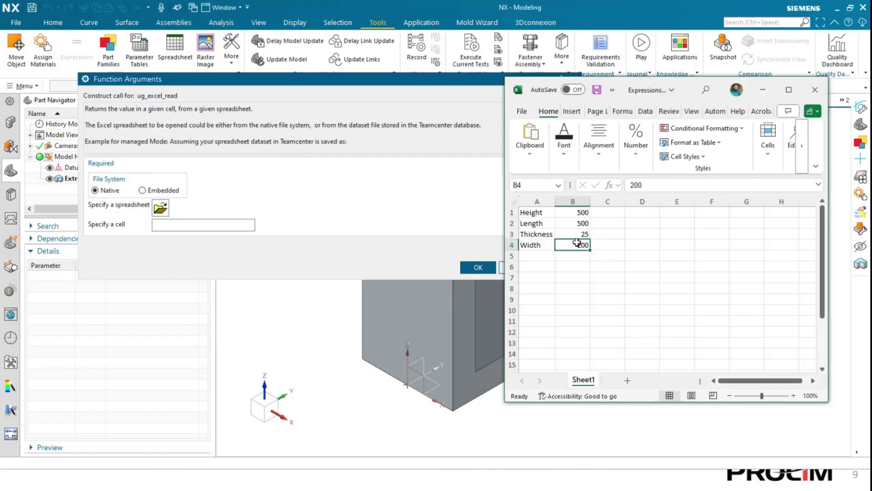
Step: Specify cell B1 as the cell to read for the bracket height and accept the function arguments
{"action": "left_click", "coordinate": [243, 224]}
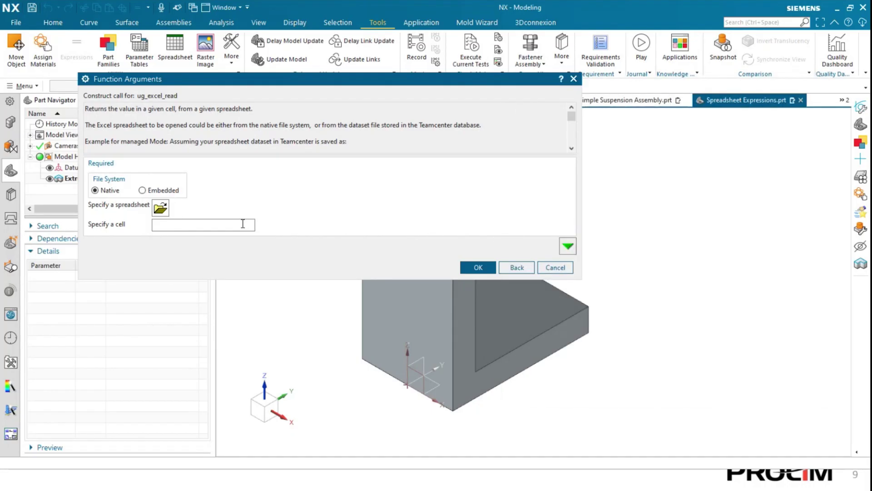
{"action": "type", "text": "B1"}
{"action": "left_click", "coordinate": [474, 268]}
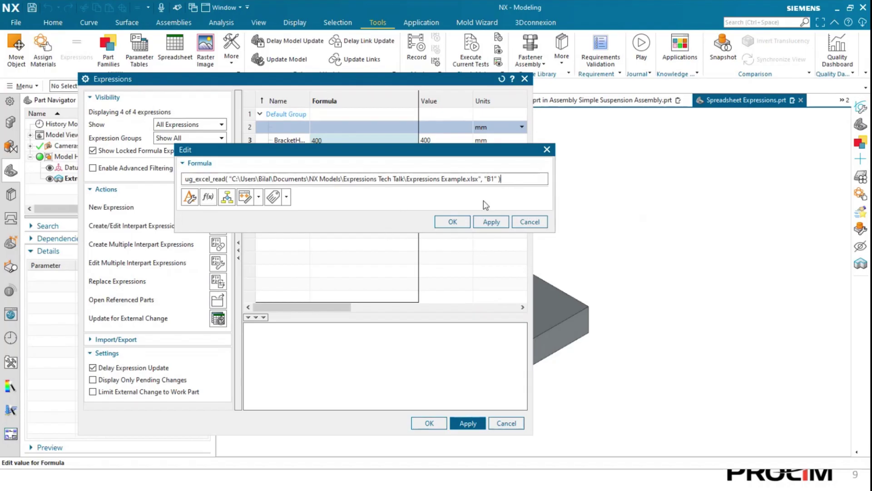
Step: Accept the bracket height's ug_excel_read formula and reuse a copy of it for the bracket length, reading cell B2
{"action": "triple_click", "coordinate": [347, 177]}
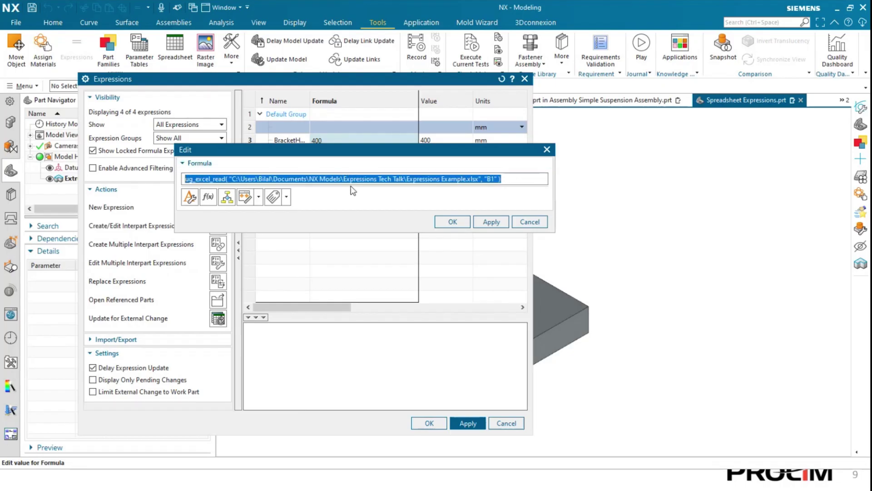
{"action": "left_click", "coordinate": [455, 222]}
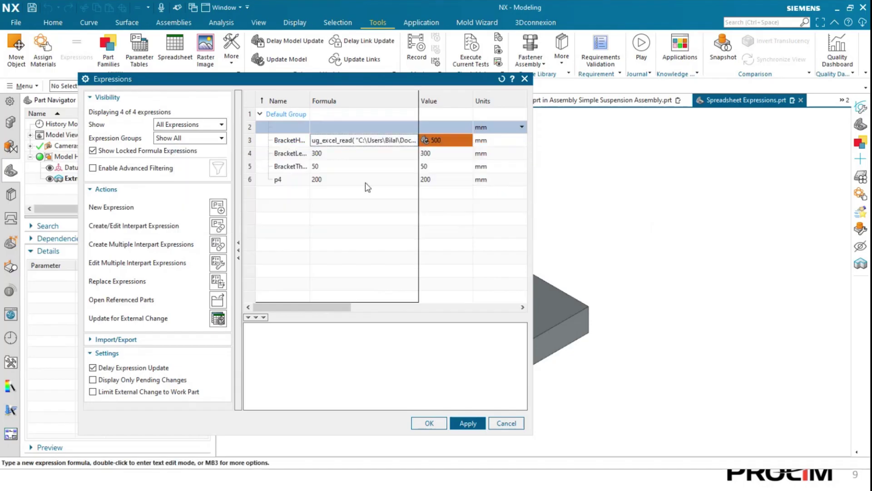
{"action": "left_click", "coordinate": [329, 154]}
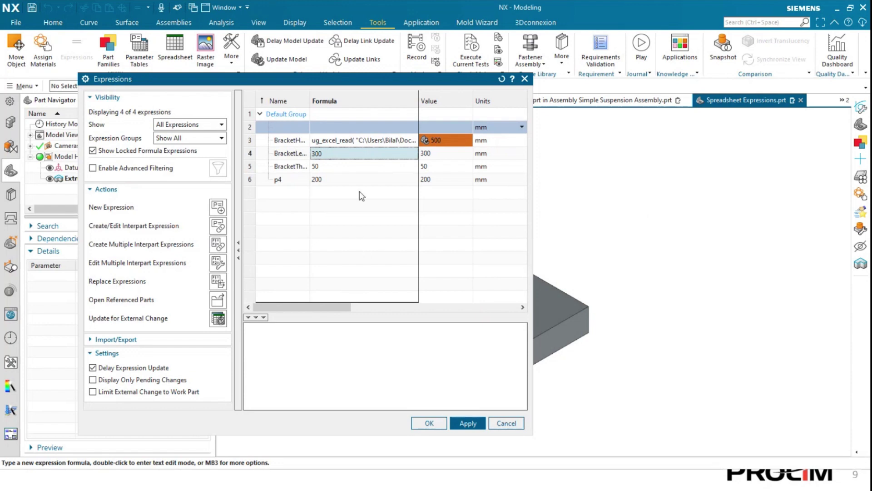
{"action": "double_click", "coordinate": [362, 156]}
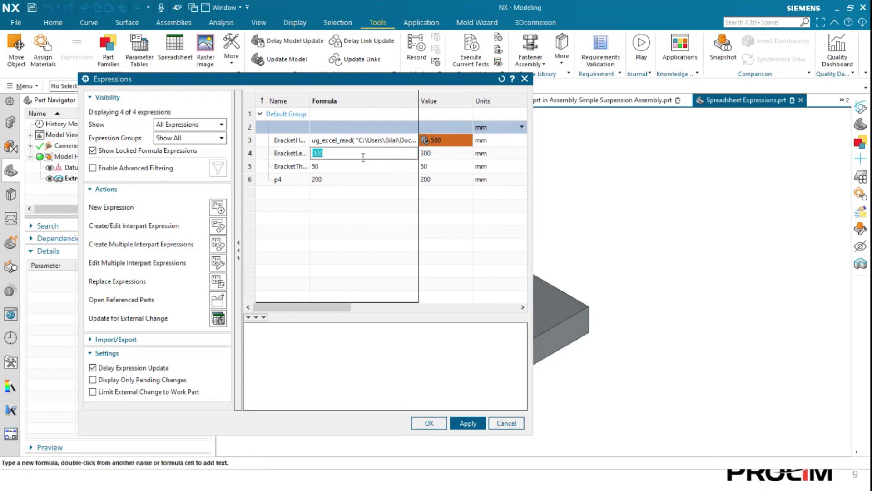
{"action": "key", "text": "ctrl+v"}
{"action": "key", "text": "Left"}
{"action": "key", "text": "BackSpace"}
{"action": "type", "text": "2"}
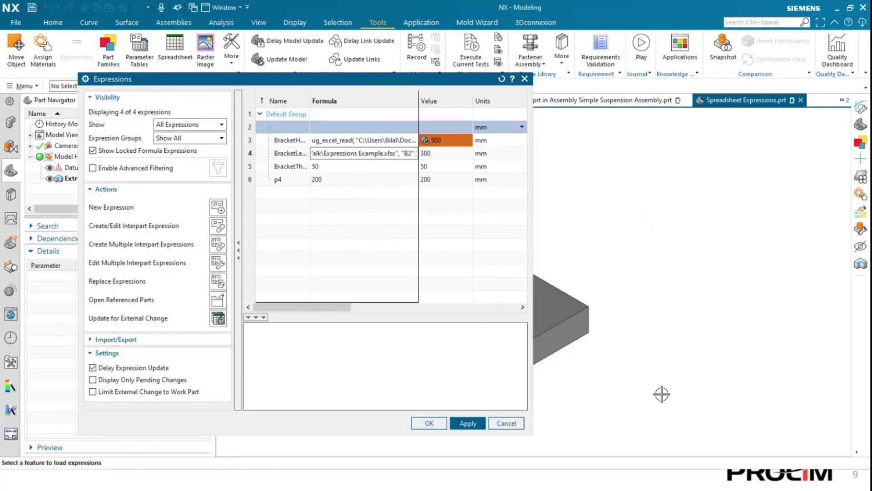
Step: Replace the bracket thickness formula with the copied ug_excel_read formula, reading cell B3
{"action": "left_click", "coordinate": [362, 166]}
{"action": "left_click", "coordinate": [362, 165]}
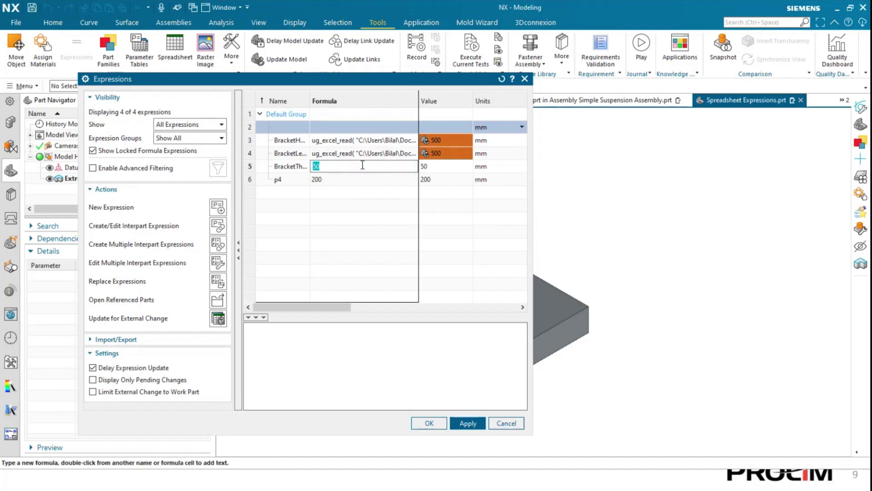
{"action": "key", "text": "ctrl+v"}
{"action": "key", "text": "Left"}
{"action": "key", "text": "Left"}
{"action": "key", "text": "Left"}
{"action": "key", "text": "Delete"}
{"action": "type", "text": "3"}
Step: Make expression p4 read cell B4 with the copied ug_excel_read formula and apply all expression changes to the bracket
{"action": "double_click", "coordinate": [365, 176]}
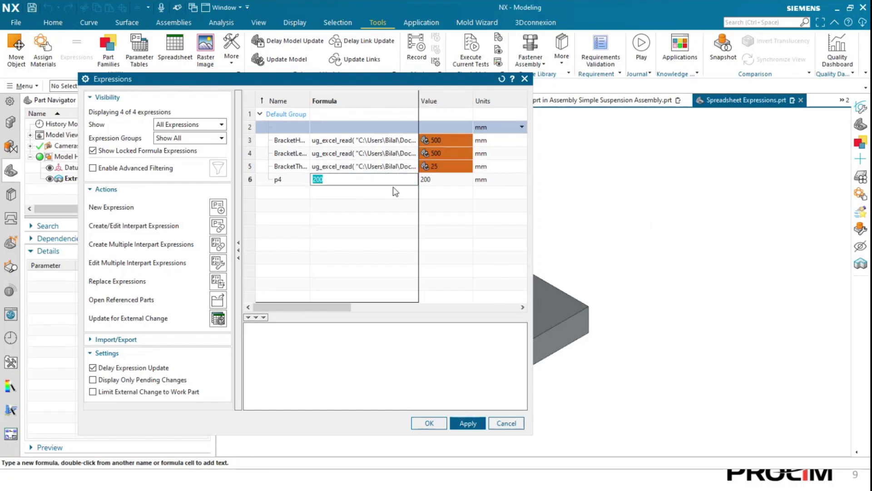
{"action": "key", "text": "ctrl+v"}
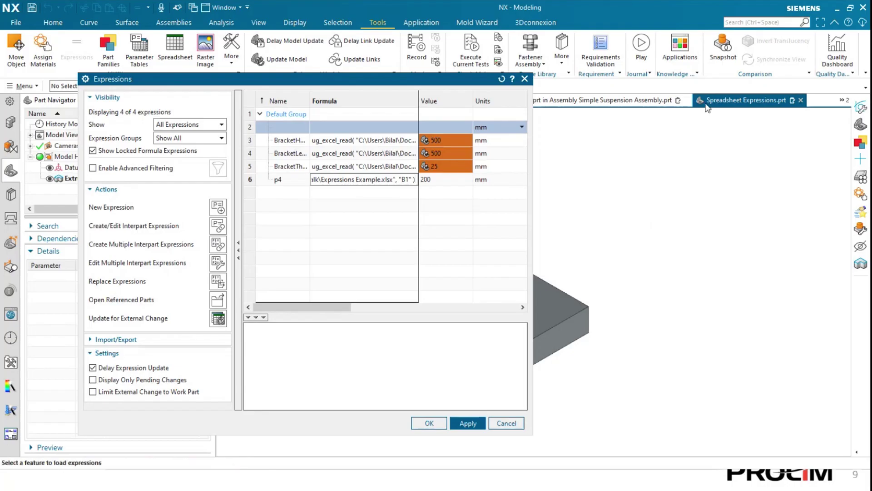
{"action": "left_click", "coordinate": [410, 180]}
{"action": "key", "text": "BackSpace"}
{"action": "type", "text": "4"}
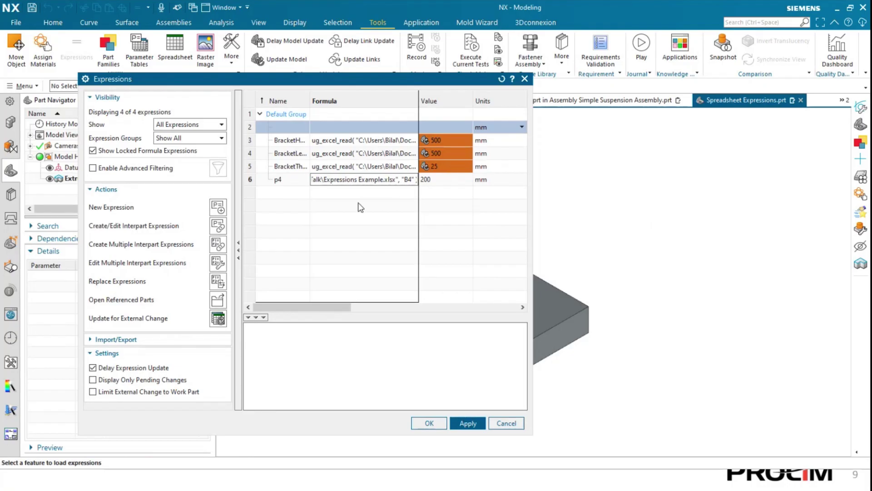
{"action": "key", "text": "Return"}
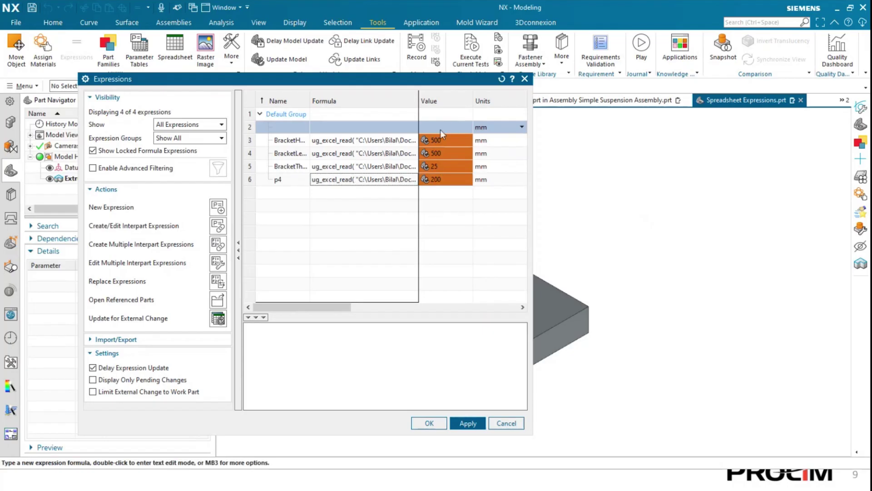
{"action": "left_click", "coordinate": [464, 423]}
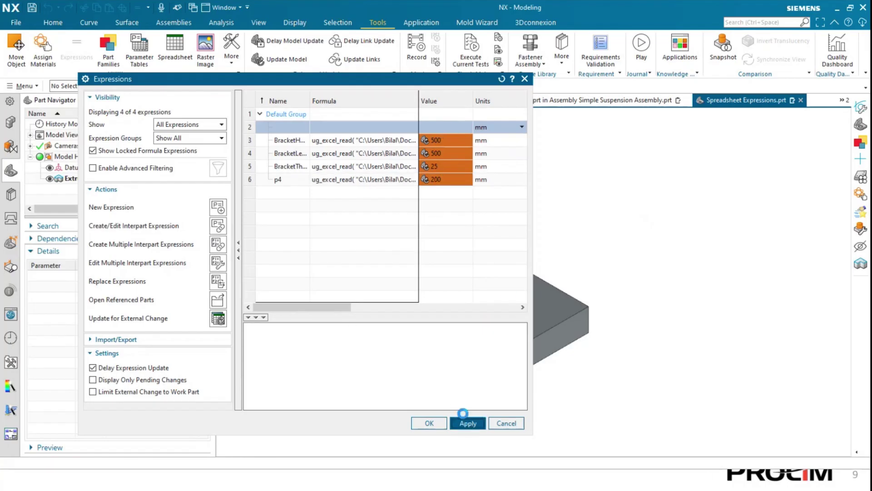
{"action": "left_click", "coordinate": [429, 423]}
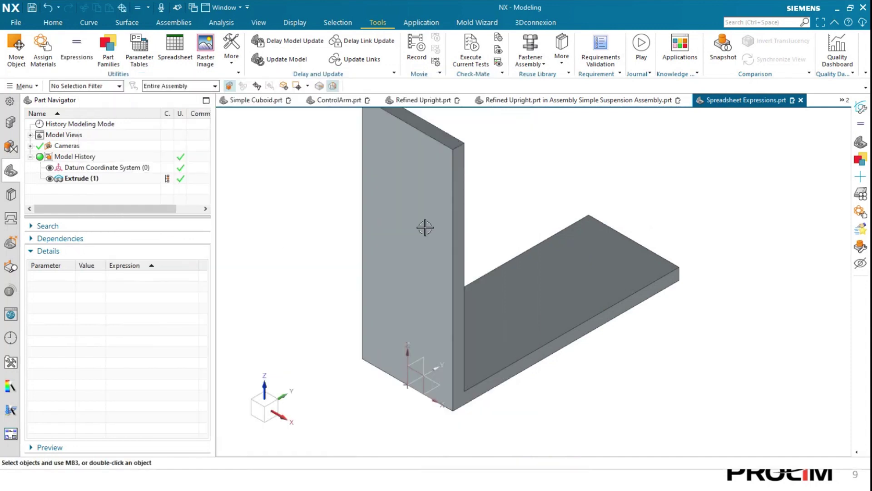
{"action": "key", "text": "ctrl+f"}
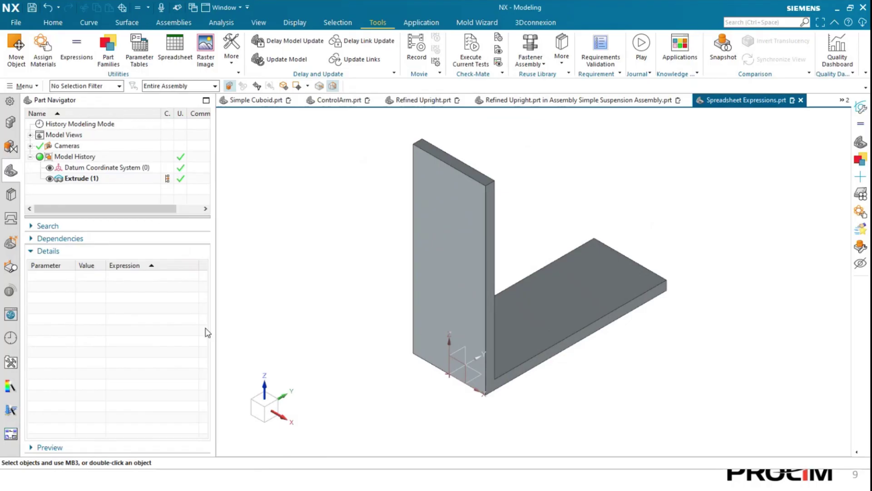
Step: Switch to the Expressions Example workbook in Excel, uncover the bracket behind it, and set the Height in B1 to 200
{"action": "key", "text": "alt+Tab"}
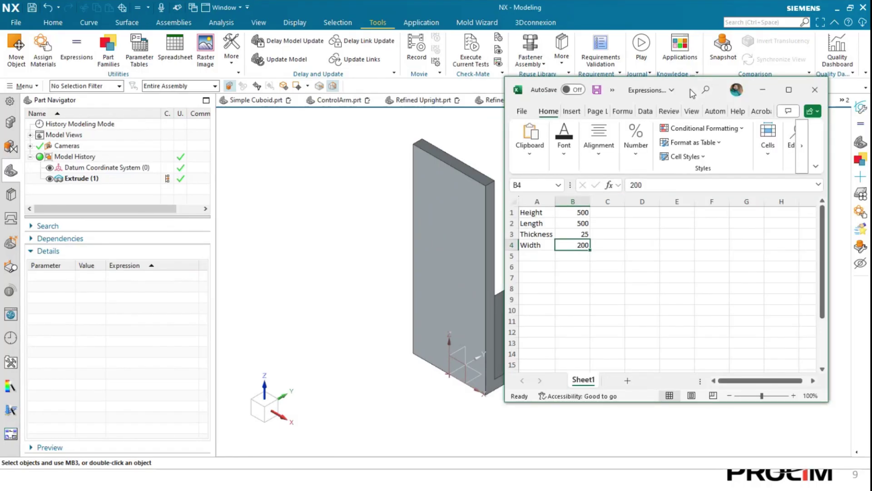
{"action": "left_click_drag", "start_coordinate": [693, 93], "coordinate": [245, 97]}
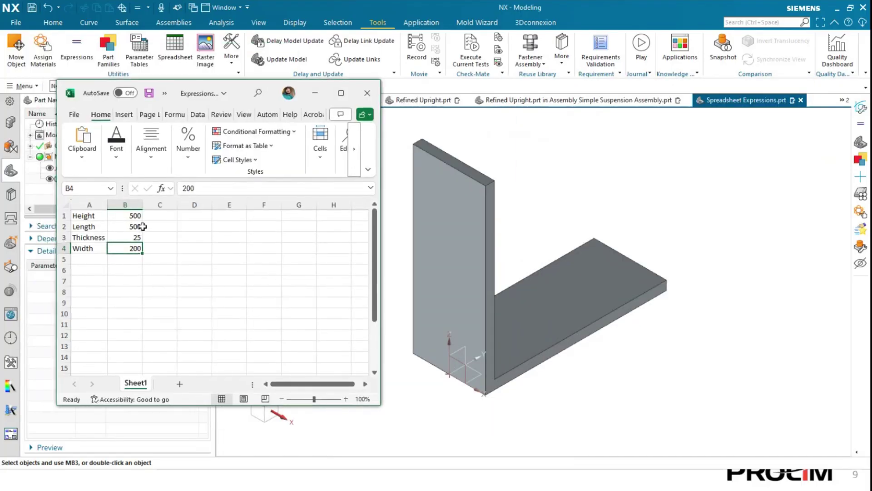
{"action": "left_click", "coordinate": [132, 217]}
{"action": "double_click", "coordinate": [132, 217]}
{"action": "double_click", "coordinate": [204, 189]}
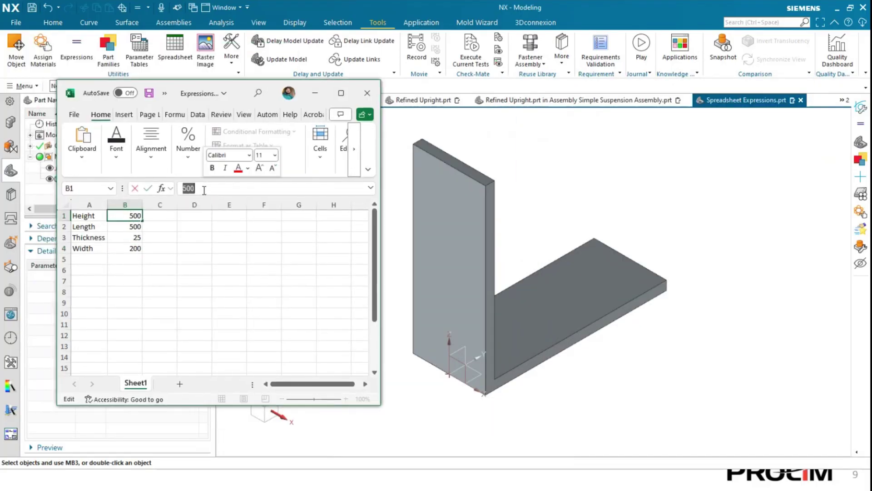
{"action": "type", "text": "200"}
{"action": "key", "text": "Return"}
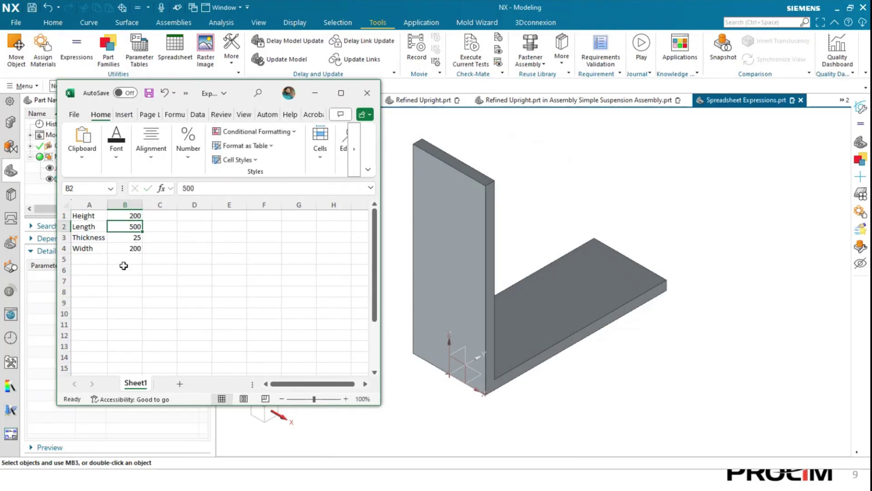
Step: Set the Width in B4 to 250, save the workbook, and switch back to NX
{"action": "double_click", "coordinate": [122, 249]}
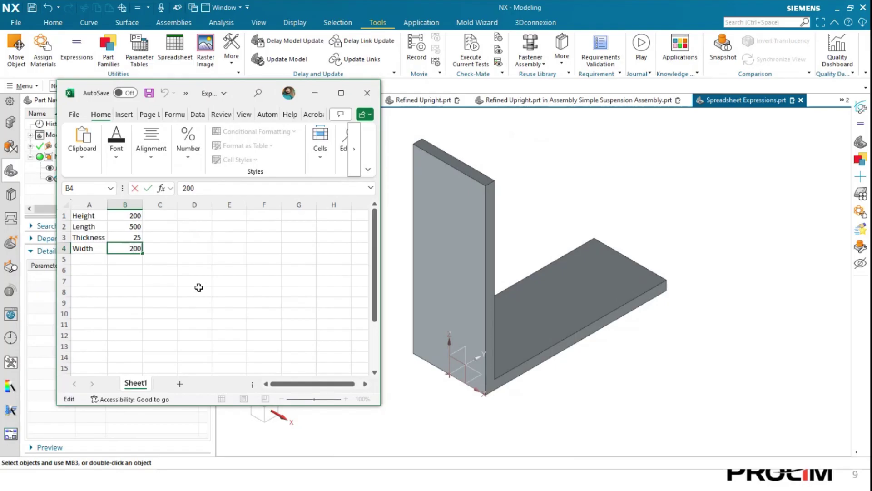
{"action": "key", "text": "BackSpace"}
{"action": "type", "text": "5"}
{"action": "left_click", "coordinate": [306, 258]}
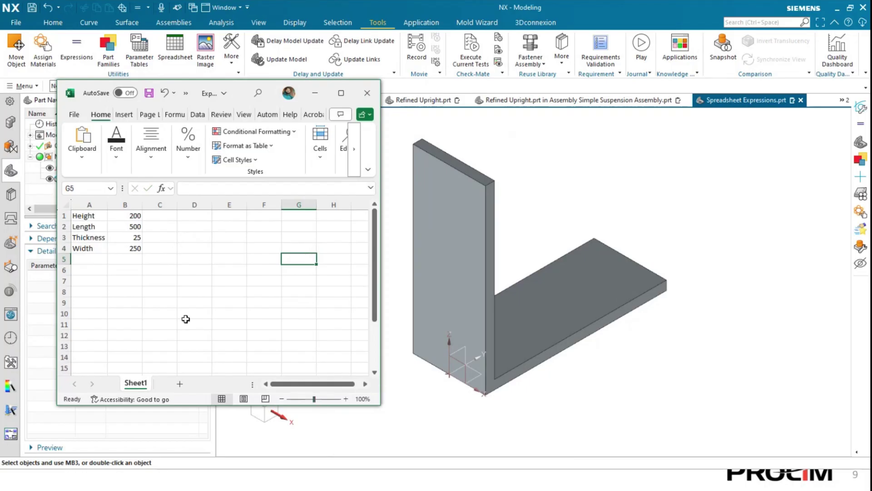
{"action": "left_click", "coordinate": [148, 95]}
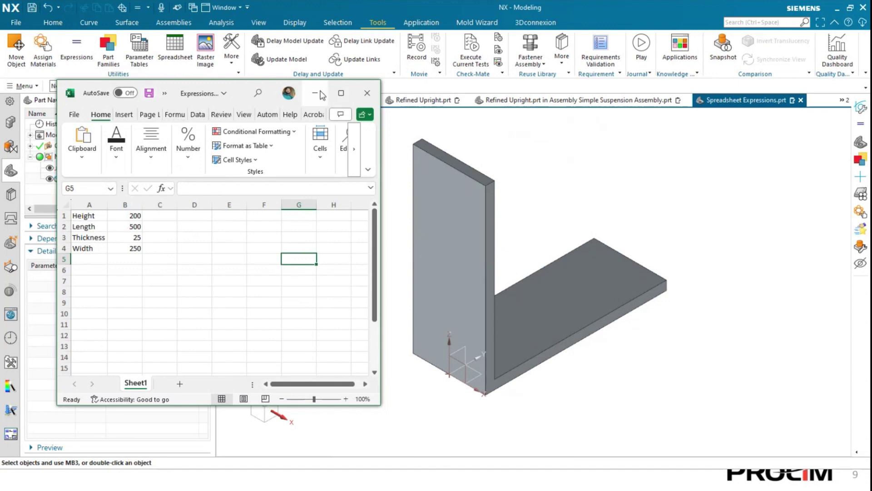
{"action": "left_click", "coordinate": [423, 146]}
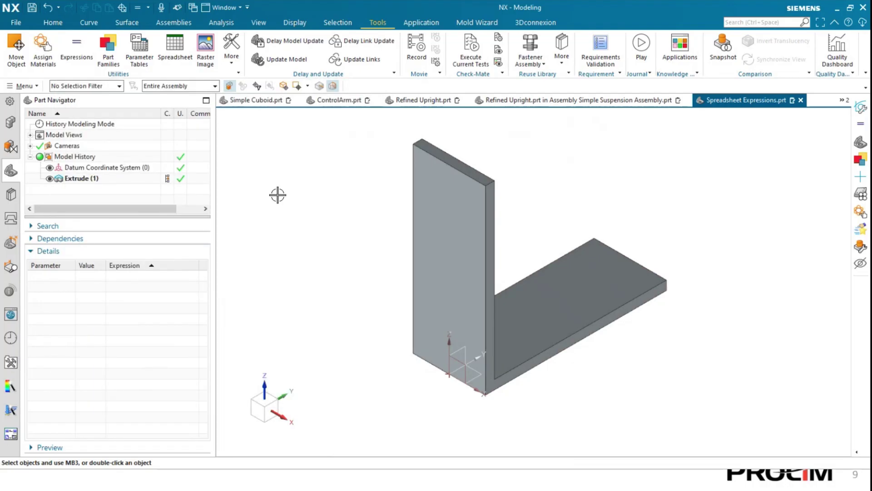
{"action": "left_click", "coordinate": [35, 85]}
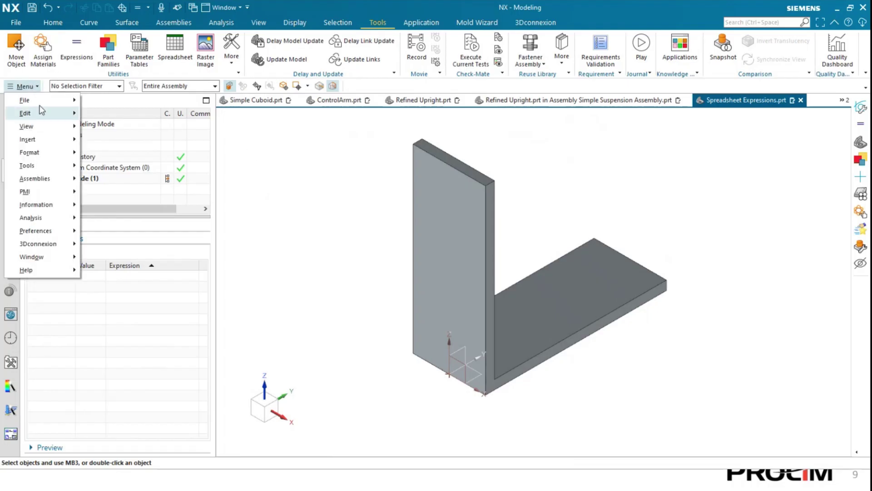
{"action": "mouse_move", "coordinate": [44, 165]}
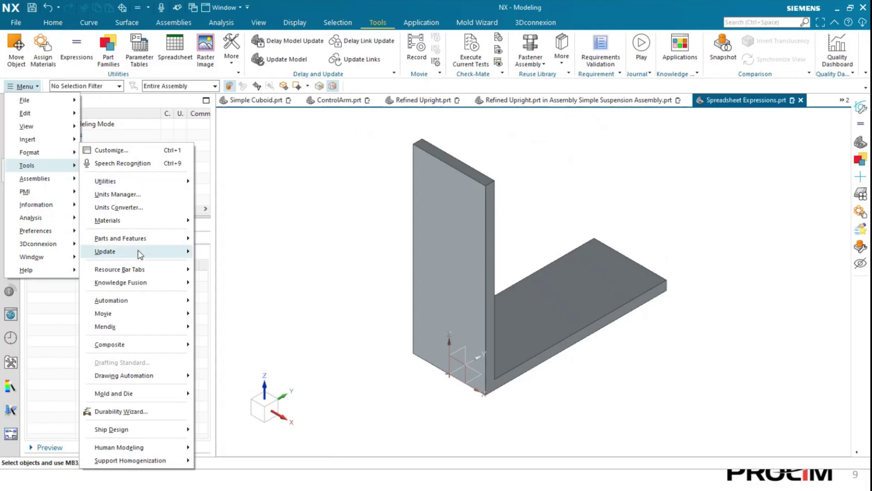
{"action": "mouse_move", "coordinate": [136, 251]}
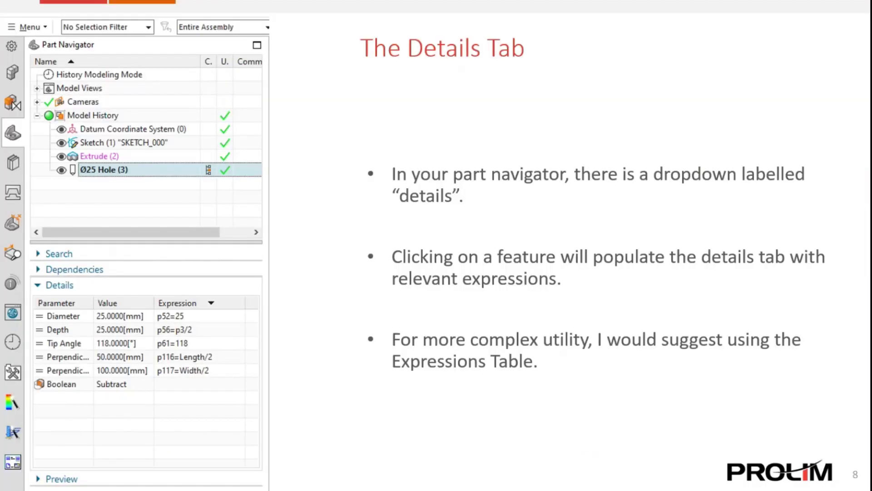
{"action": "key", "text": "Left"}
{"action": "key", "text": "Left"}
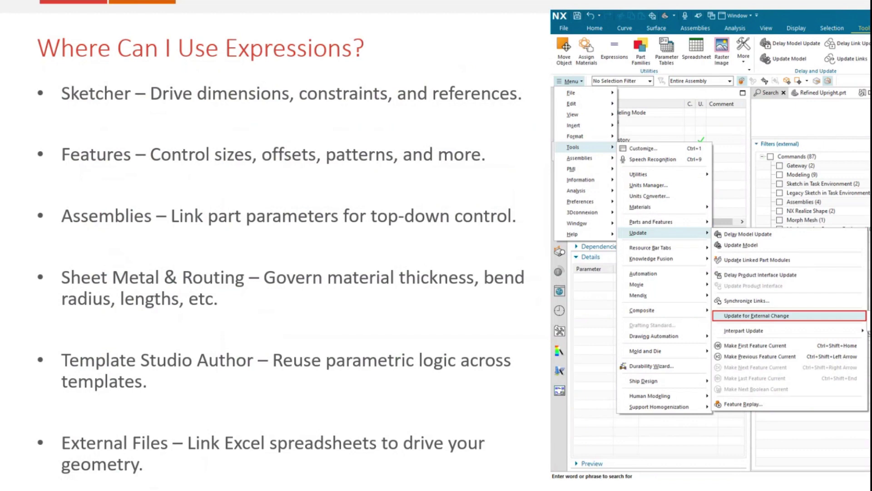
{"action": "key", "text": "Right"}
{"action": "key", "text": "Right"}
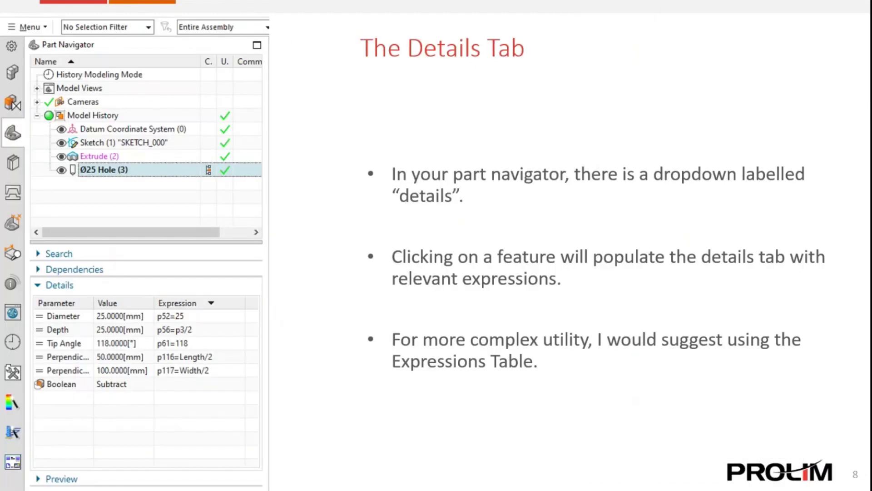
{"action": "key", "text": "Right"}
{"action": "key", "text": "alt+Tab"}
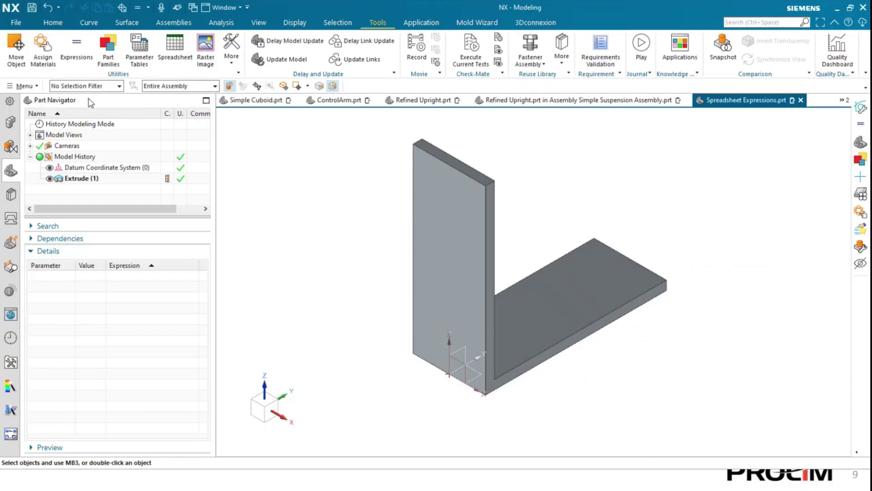
Step: Update the bracket model for the external spreadsheet change
{"action": "left_click", "coordinate": [22, 86]}
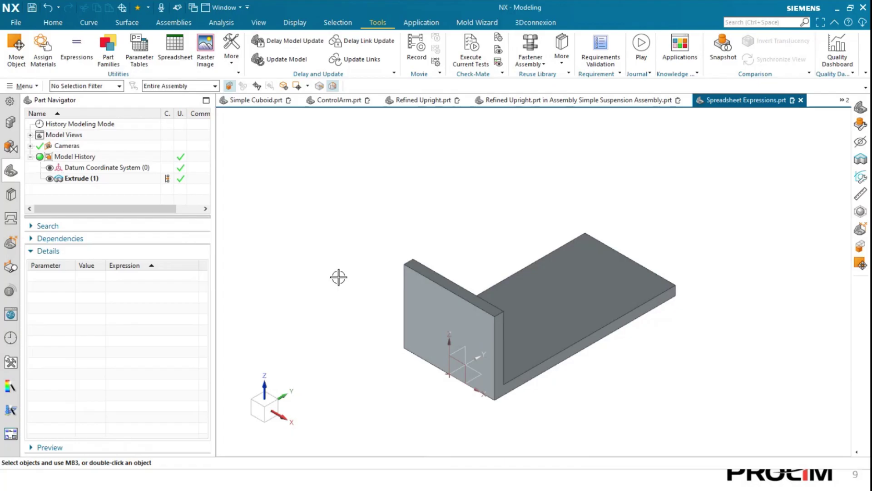
Step: Switch back to the Excel workbook and set the Height in B1 to 500
{"action": "key", "text": "alt+Tab"}
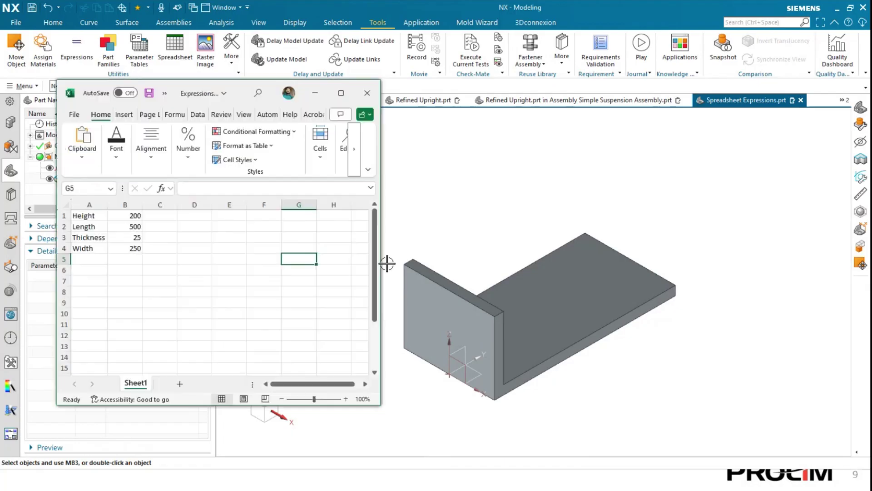
{"action": "left_click", "coordinate": [158, 258]}
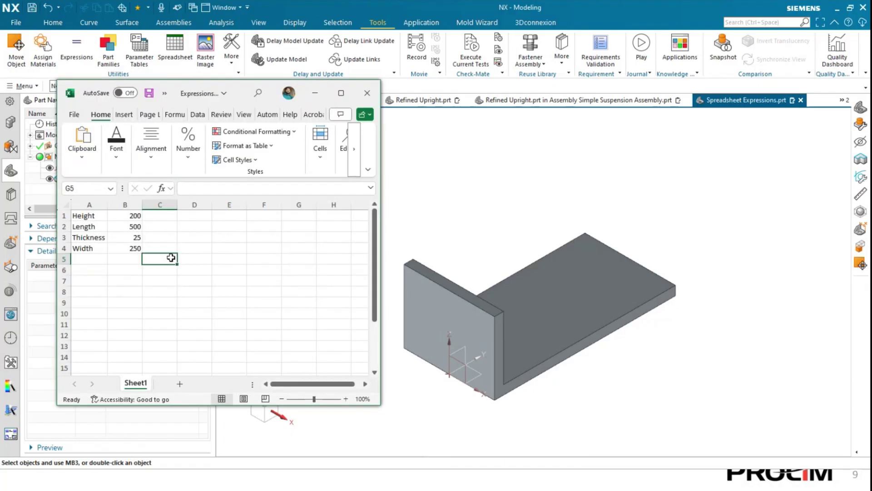
{"action": "left_click", "coordinate": [130, 225]}
{"action": "double_click", "coordinate": [135, 216]}
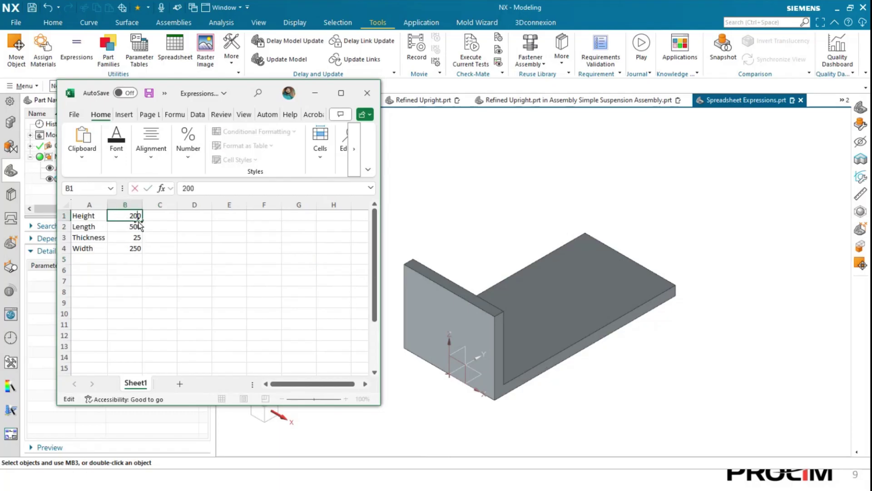
{"action": "key", "text": "BackSpace"}
{"action": "type", "text": "5"}
{"action": "key", "text": "ctrl+Return"}
{"action": "left_click", "coordinate": [212, 263]}
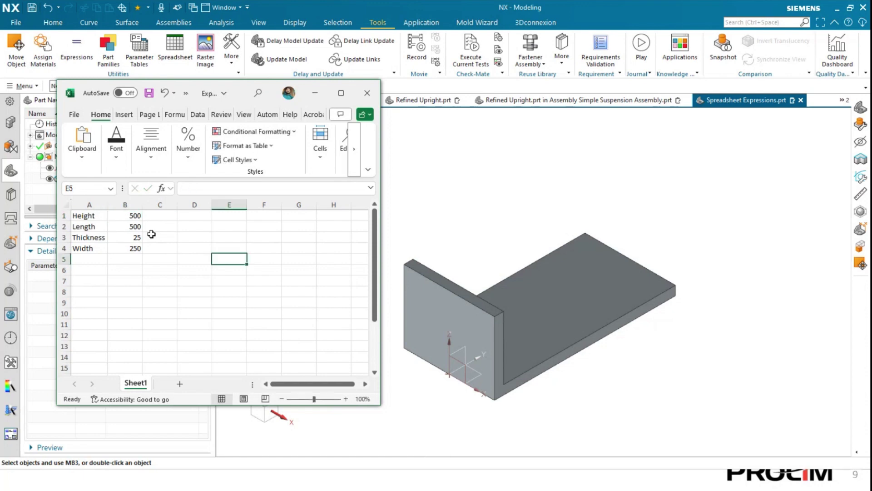
Step: Set the Thickness in B3 to 50 and move the workbook window away from the NX menus and Part Navigator
{"action": "left_click", "coordinate": [134, 235]}
{"action": "double_click", "coordinate": [134, 236]}
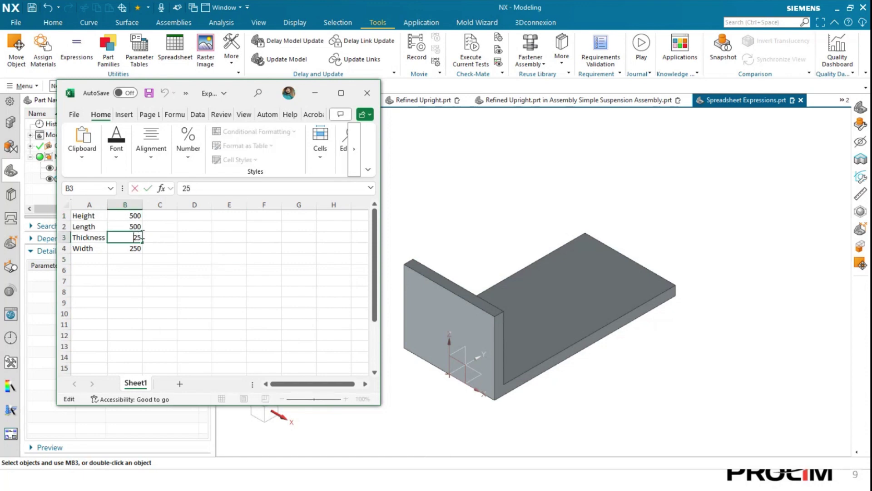
{"action": "key", "text": "BackSpace"}
{"action": "key", "text": "BackSpace"}
{"action": "type", "text": "50"}
{"action": "left_click", "coordinate": [189, 294]}
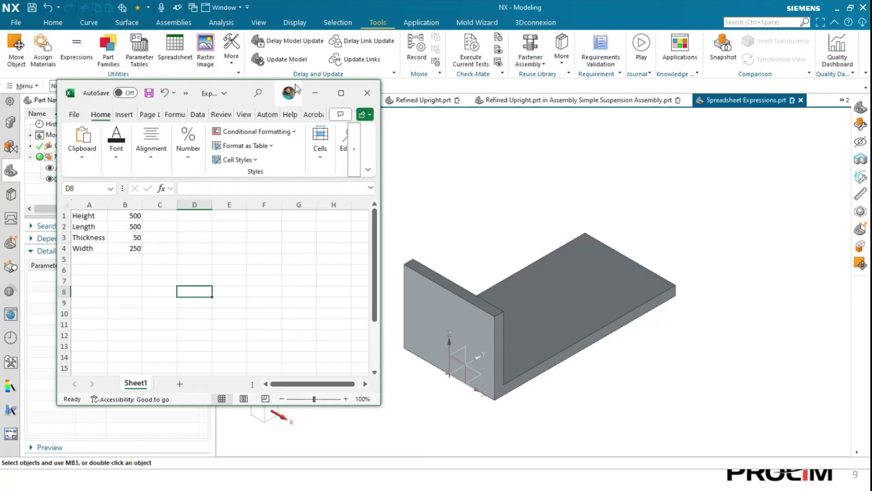
{"action": "left_click_drag", "start_coordinate": [246, 91], "coordinate": [703, 124]}
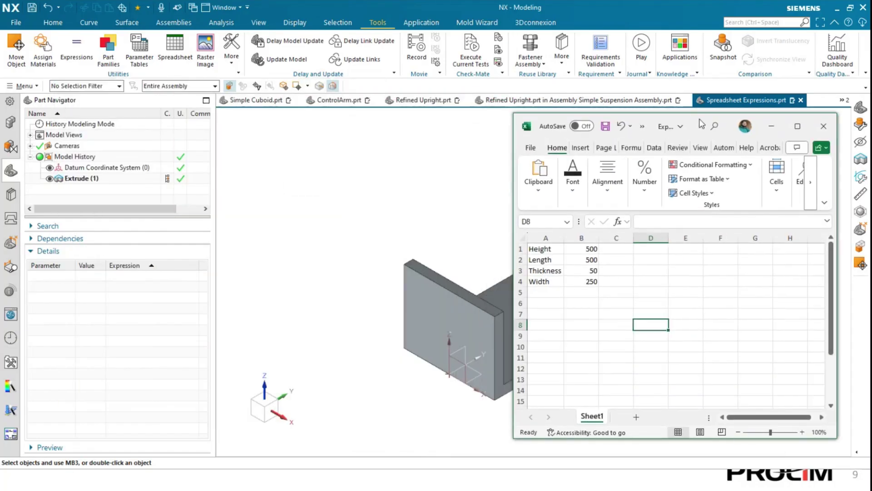
Step: Open Expressions, try to update the bracket for the external spreadsheet change, and move the dialog and view so both are visible
{"action": "left_click", "coordinate": [75, 44]}
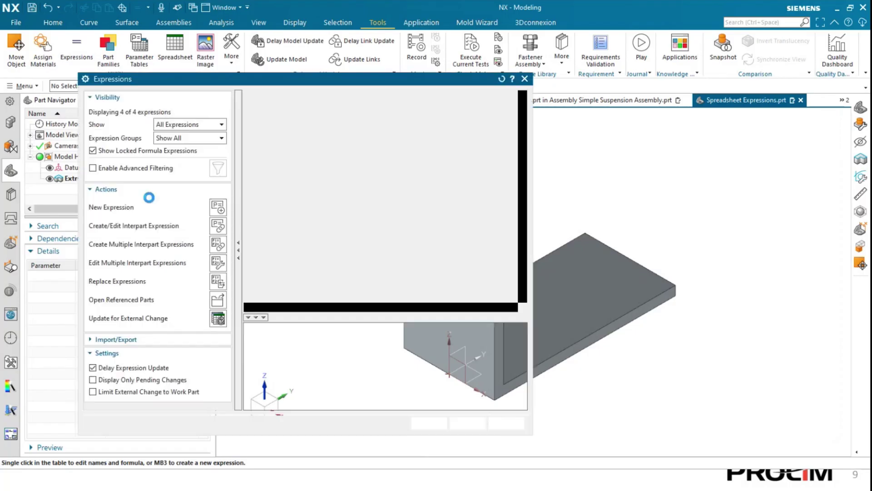
{"action": "left_click", "coordinate": [218, 319]}
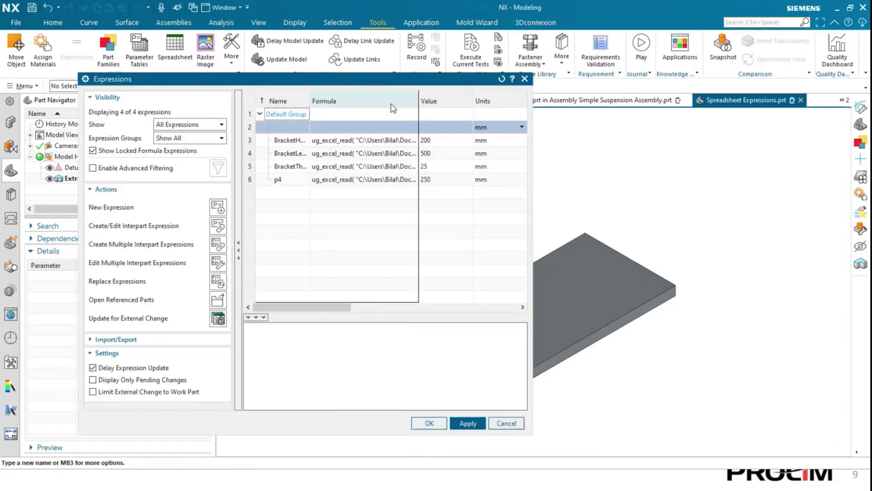
{"action": "left_click_drag", "start_coordinate": [398, 82], "coordinate": [348, 48]}
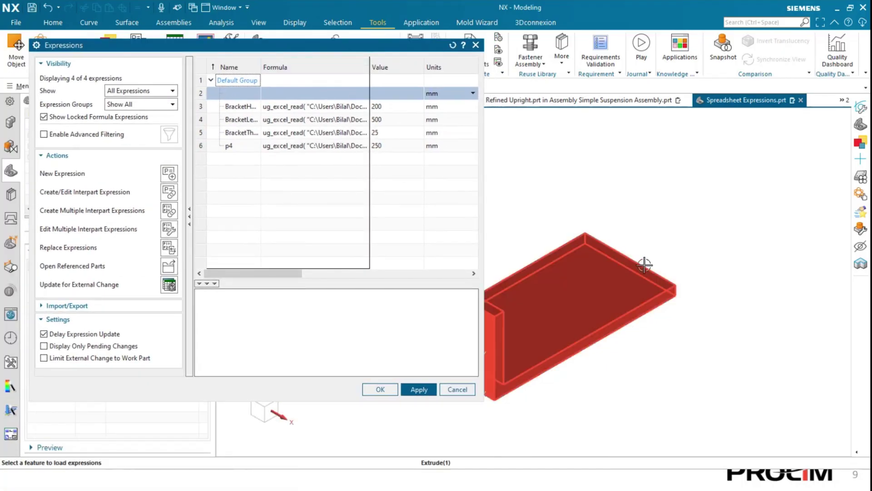
{"action": "middle_click_drag", "start_coordinate": [645, 265], "coordinate": [683, 296], "text": "shift"}
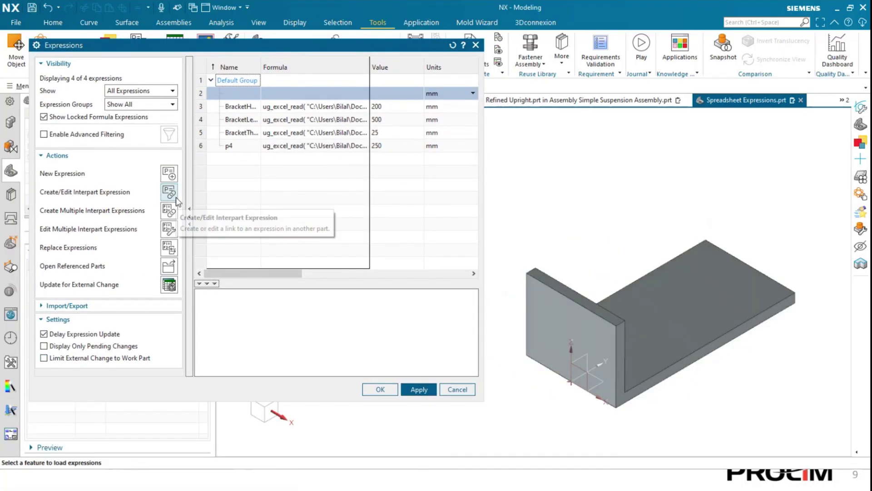
Step: Switch to the Excel workbook, save it with the changed Height and Thickness, and return to the NX Expressions dialog
{"action": "key", "text": "alt+Tab"}
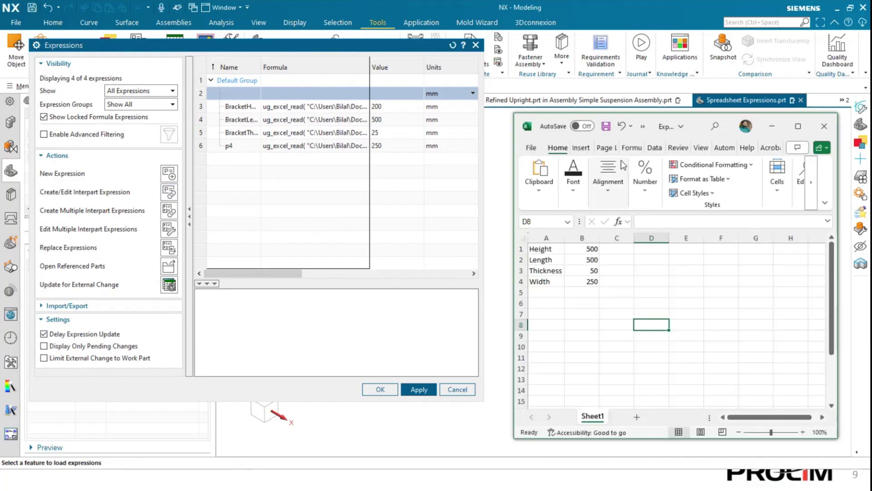
{"action": "left_click", "coordinate": [606, 129]}
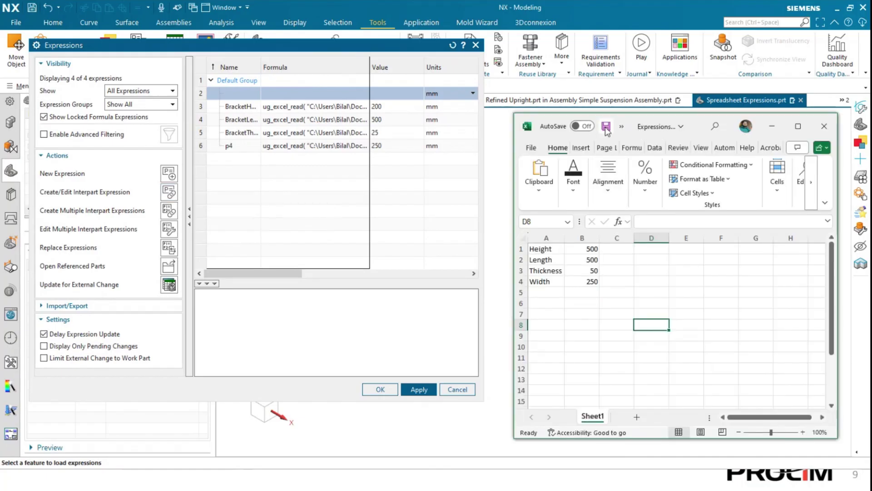
{"action": "left_click", "coordinate": [280, 268]}
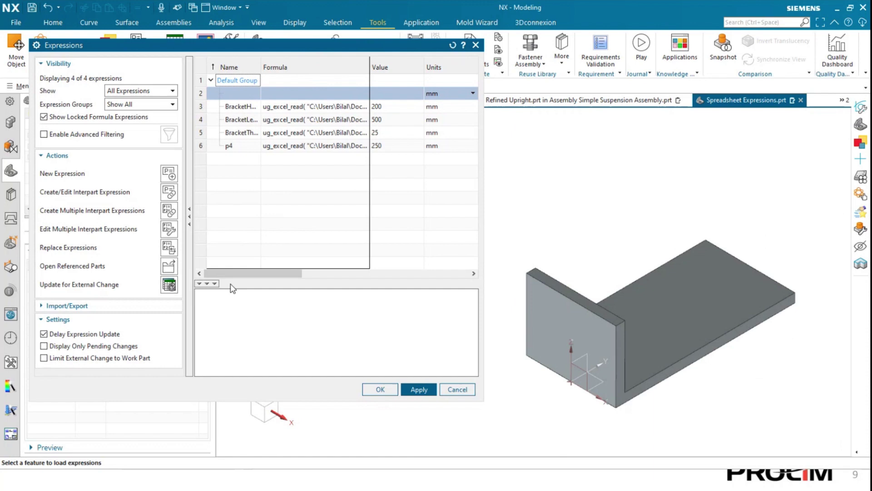
Step: Update the expressions for the external change and close the Expressions dialog without preserving the changes
{"action": "left_click", "coordinate": [170, 285]}
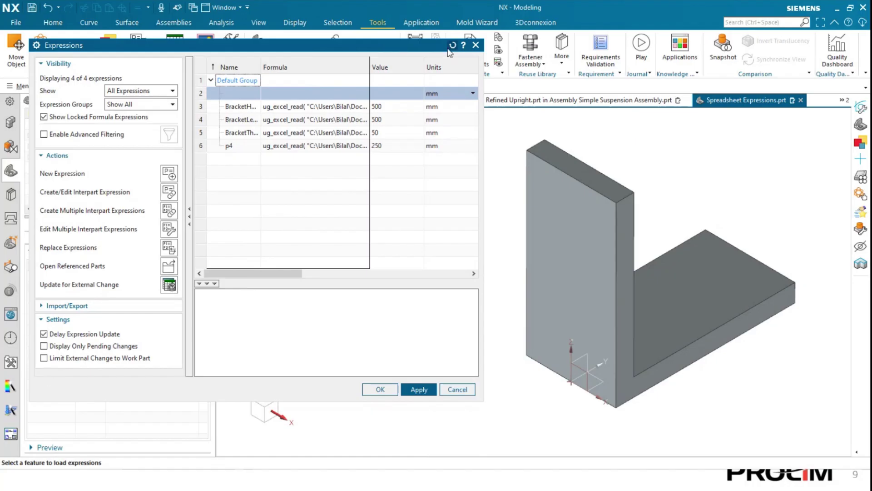
{"action": "left_click", "coordinate": [458, 389]}
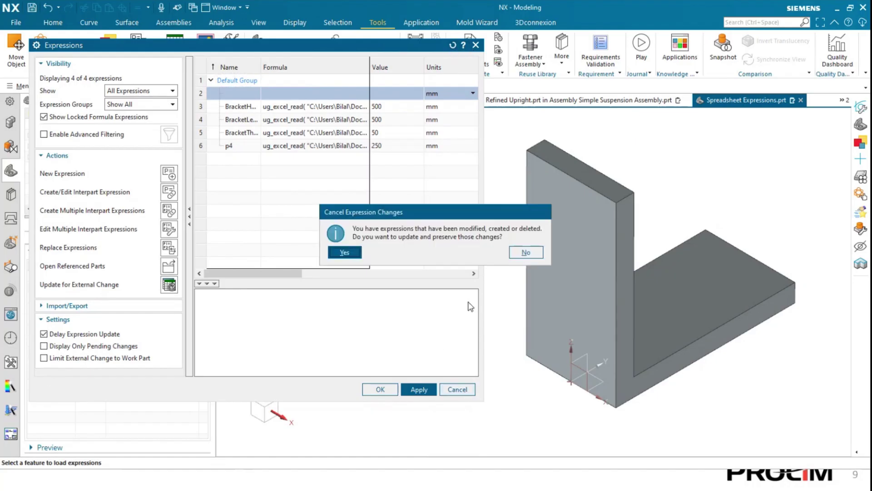
{"action": "left_click", "coordinate": [526, 253]}
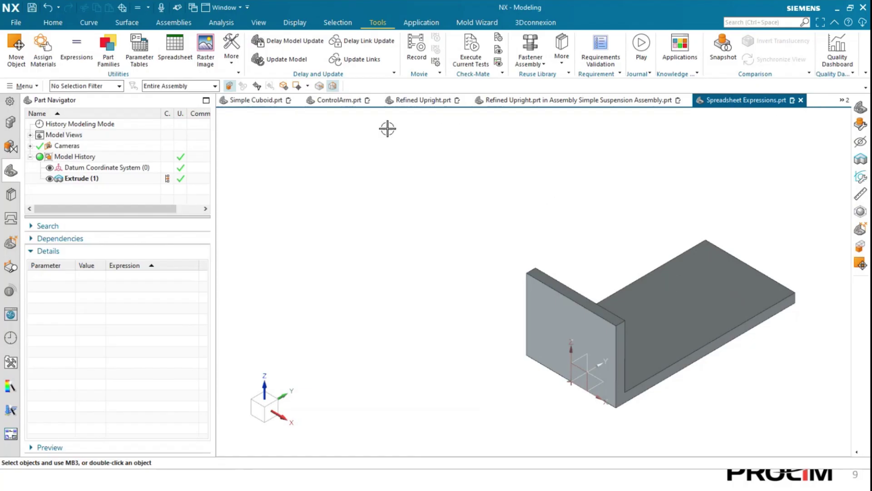
Step: Switch to the open part FirstSteps.prt
{"action": "left_click", "coordinate": [844, 100]}
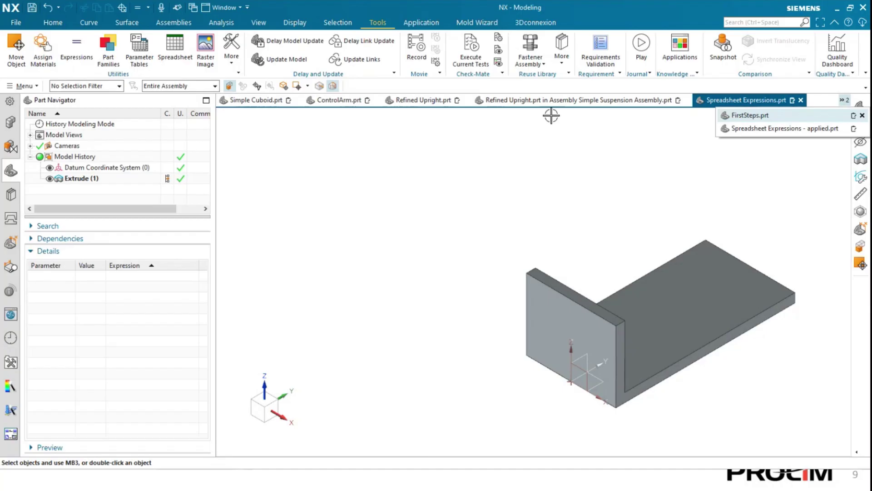
{"action": "left_click", "coordinate": [747, 115]}
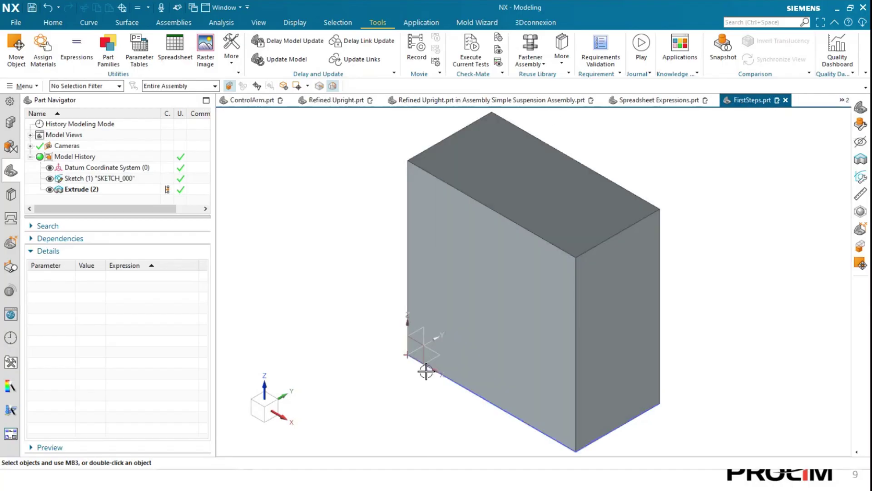
{"action": "scroll", "coordinate": [477, 274], "scroll_direction": "down", "scroll_amount": 3}
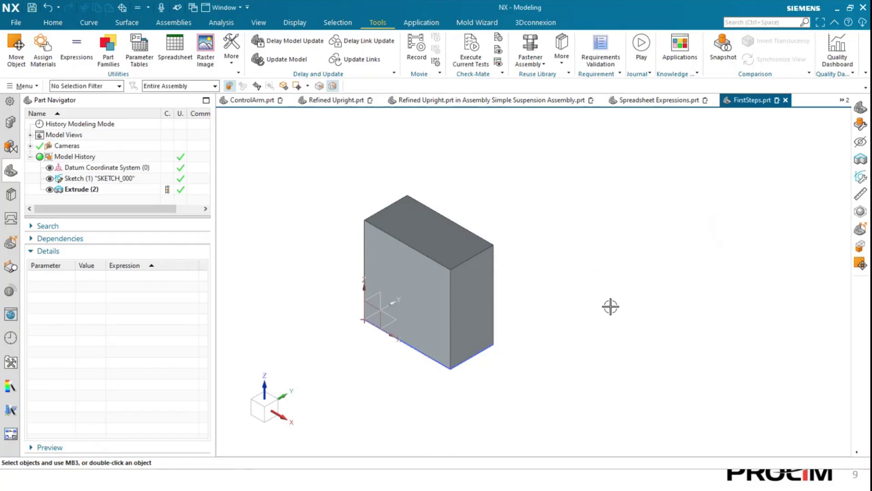
Step: Insert the Bracket Template feature from the personal custom folder of the Reuse Library and position its dialog clear of the ribbon
{"action": "left_click", "coordinate": [44, 222]}
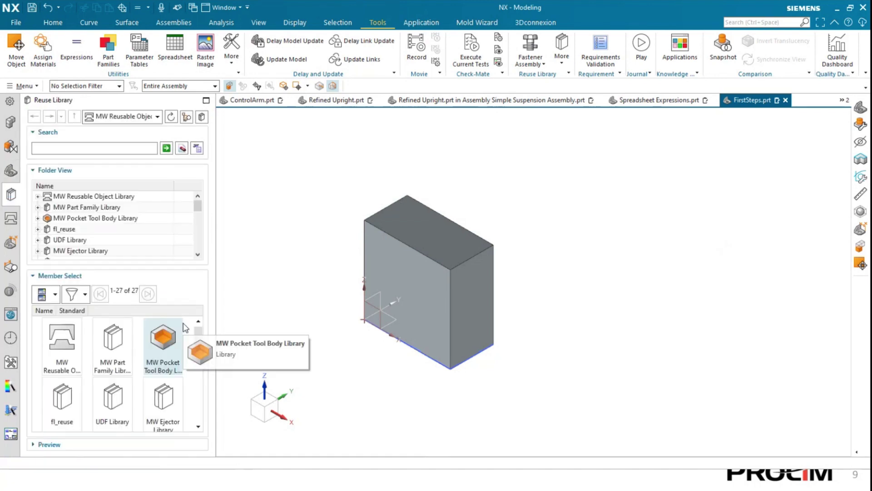
{"action": "scroll", "coordinate": [121, 234], "scroll_direction": "down", "scroll_amount": 5}
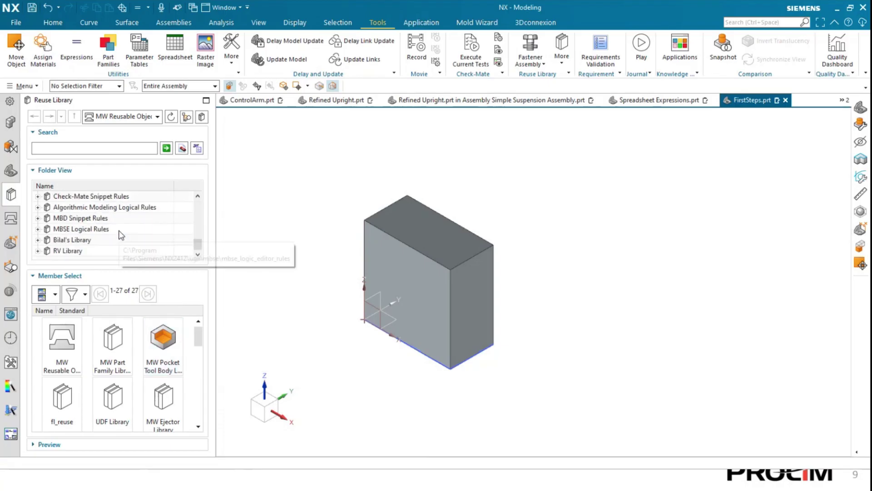
{"action": "left_click", "coordinate": [120, 237]}
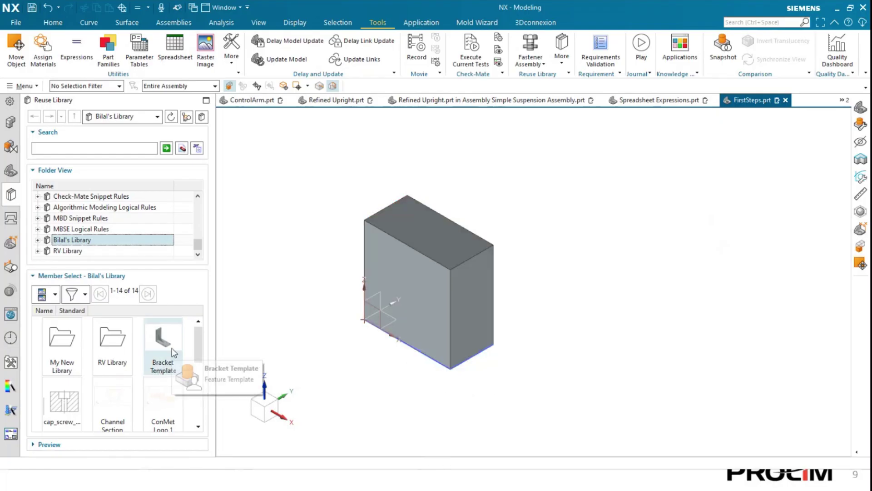
{"action": "left_click_drag", "start_coordinate": [172, 363], "coordinate": [621, 229]}
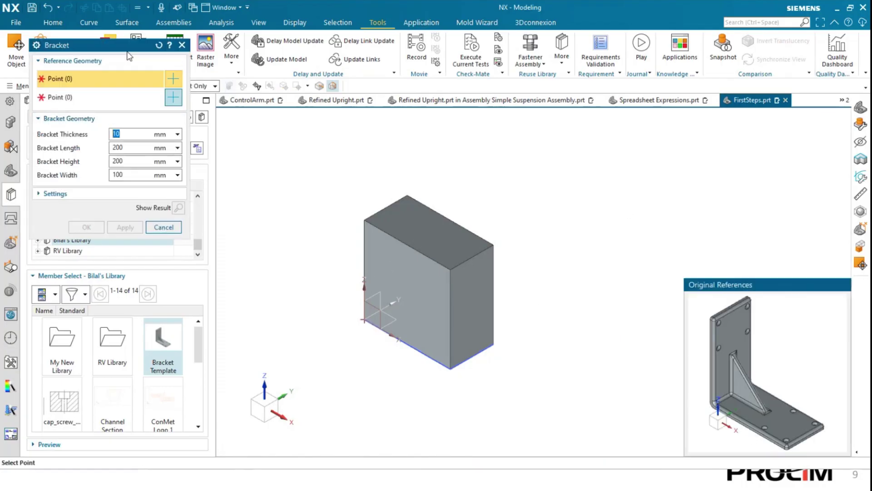
{"action": "left_click_drag", "start_coordinate": [125, 41], "coordinate": [162, 131]}
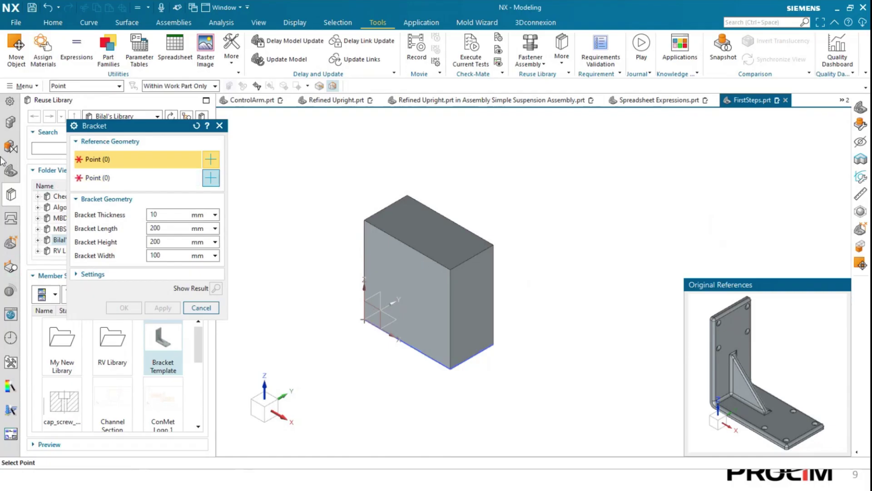
Step: Hide the block's Extrude (2) and Sketch (1) so only the datum coordinate system is displayed
{"action": "left_click", "coordinate": [11, 123]}
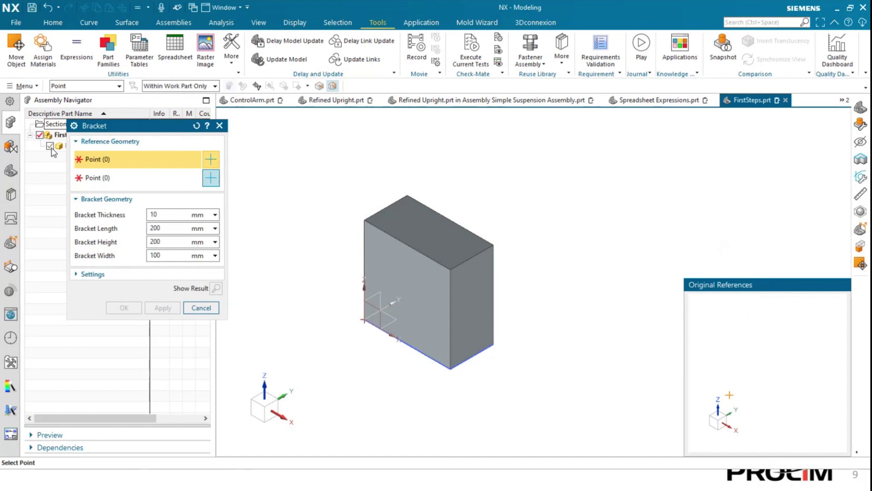
{"action": "left_click", "coordinate": [9, 174]}
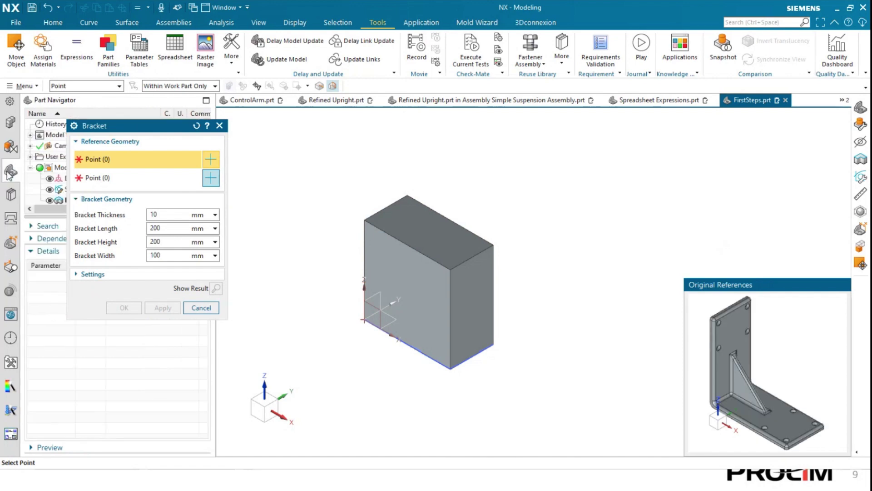
{"action": "left_click", "coordinate": [50, 200]}
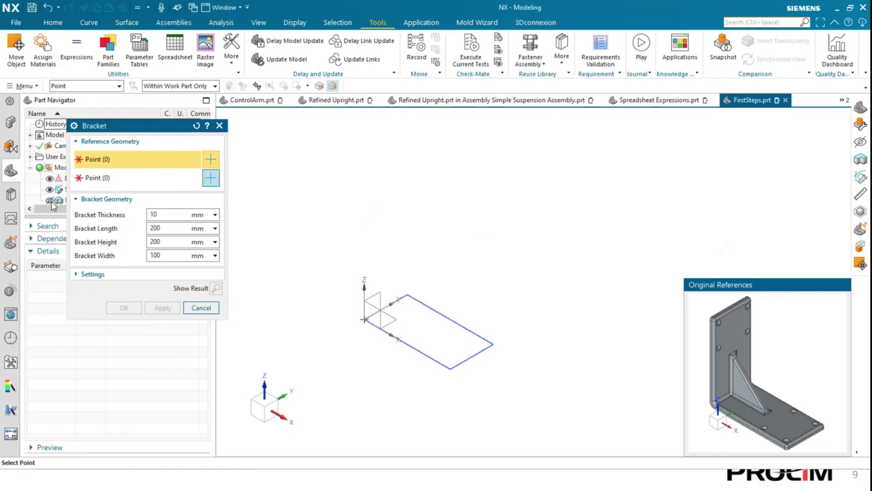
{"action": "left_click", "coordinate": [50, 189]}
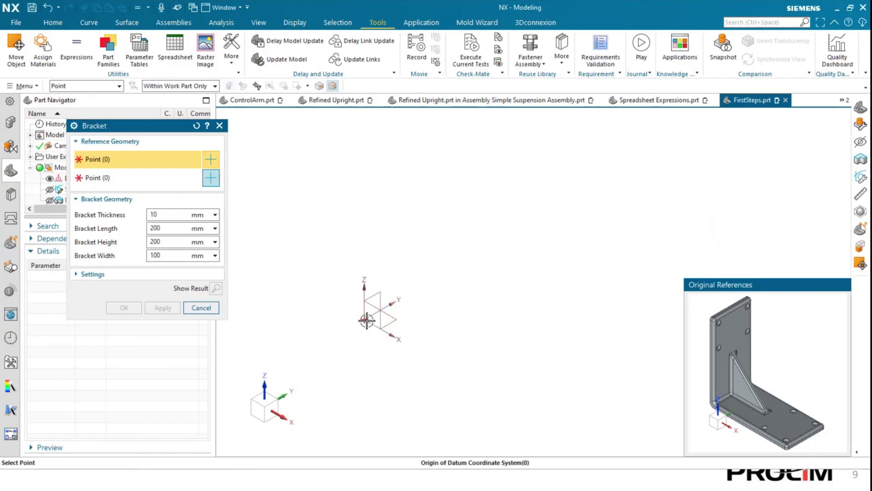
Step: Create the bracket with both reference points at the datum origin, using thickness 10, length 200, height 200 and width 100 mm
{"action": "left_click", "coordinate": [367, 321]}
{"action": "left_click", "coordinate": [368, 321]}
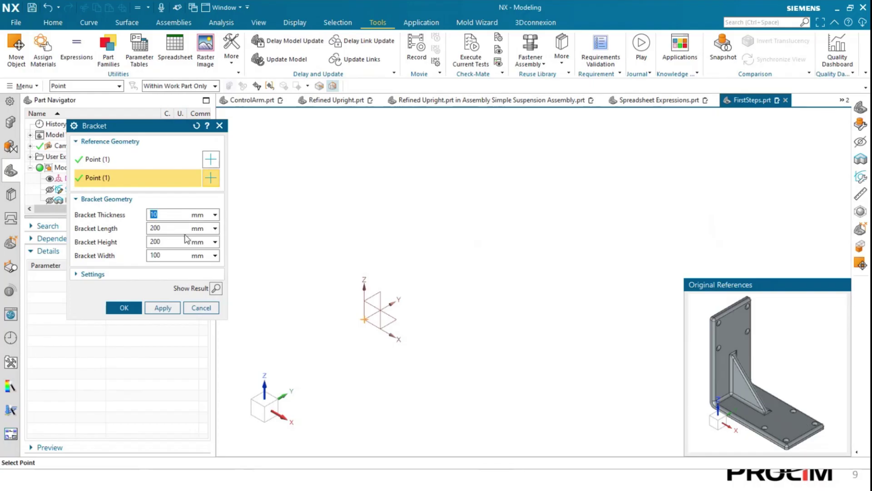
{"action": "left_click", "coordinate": [174, 228]}
{"action": "left_click", "coordinate": [168, 244]}
{"action": "left_click", "coordinate": [159, 255]}
{"action": "left_click", "coordinate": [133, 313]}
{"action": "left_click", "coordinate": [138, 309]}
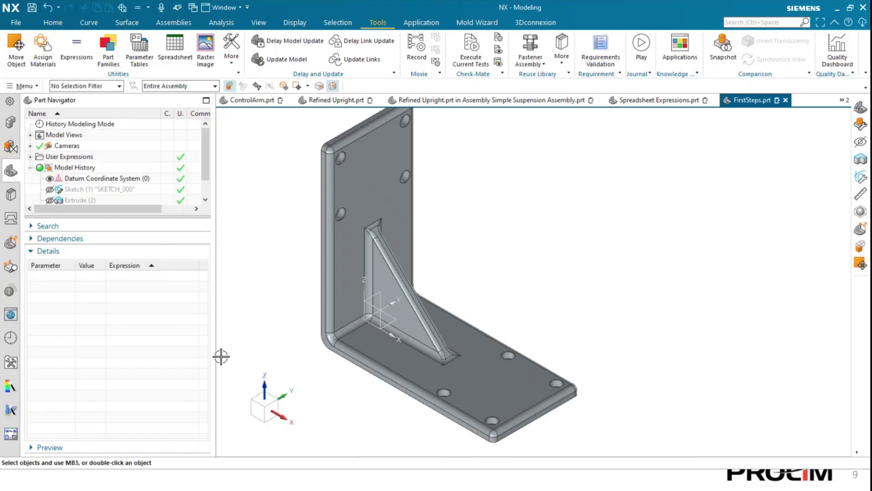
{"action": "scroll", "coordinate": [444, 198], "scroll_direction": "down", "scroll_amount": 2}
{"action": "scroll", "coordinate": [401, 135], "scroll_direction": "up", "scroll_amount": 2}
{"action": "scroll", "coordinate": [402, 146], "scroll_direction": "down", "scroll_amount": 2}
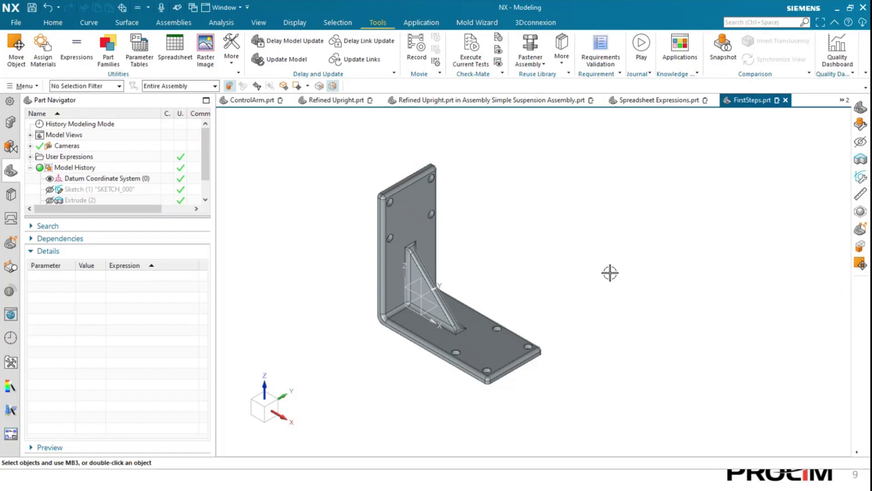
{"action": "middle_click_drag", "start_coordinate": [609, 273], "coordinate": [708, 283], "text": "shift"}
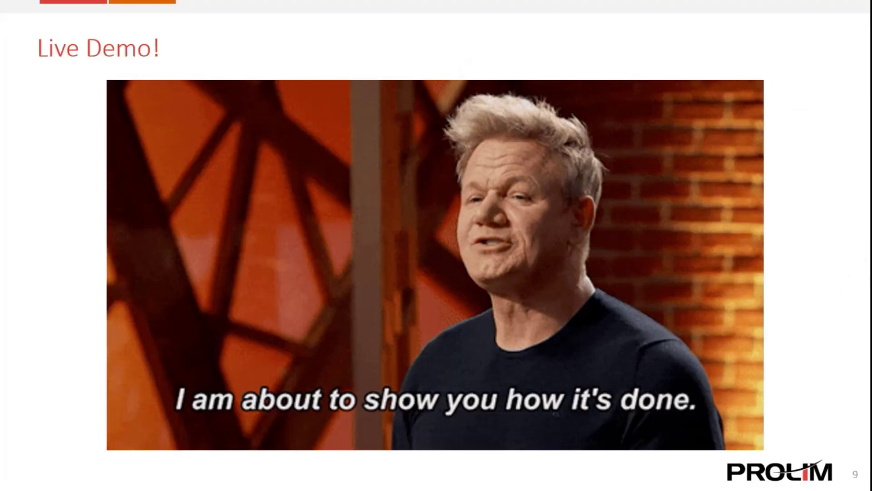
{"action": "key", "text": "Right"}
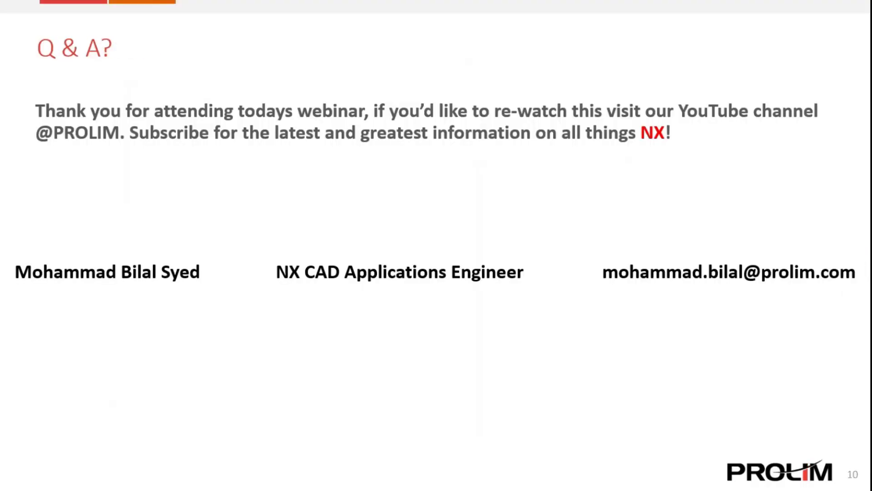